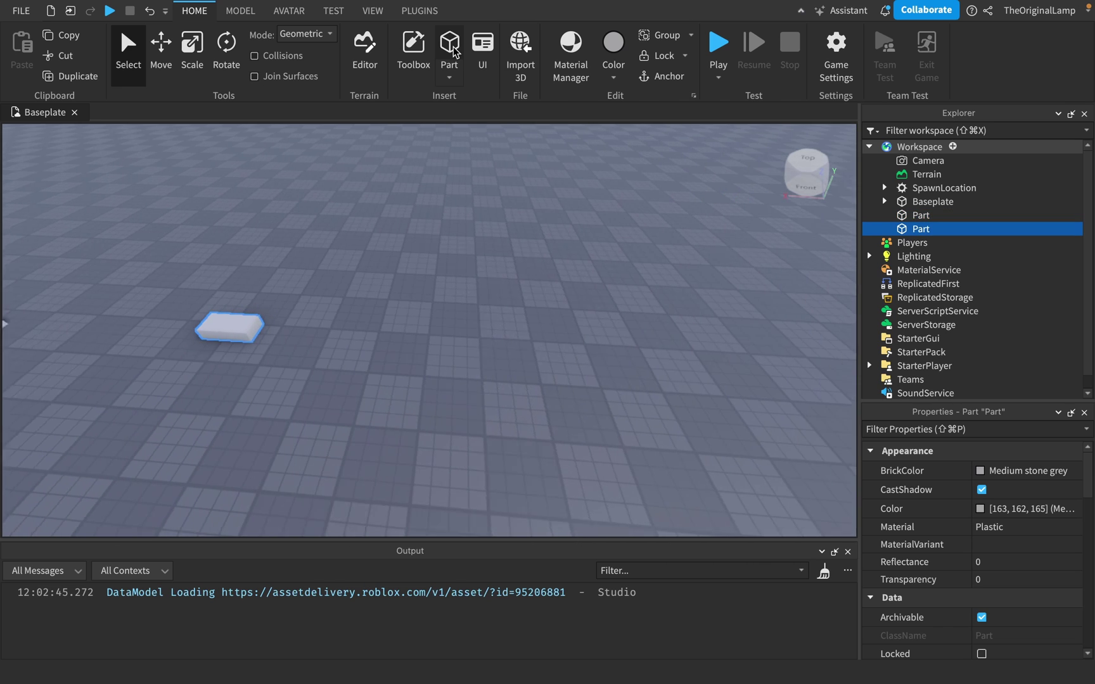
Step: Insert a third part into the workspace
click(454, 51)
key(a)
key(s)
Step: Select all three parts and raise them together above the baseplate
shift+click(201, 324)
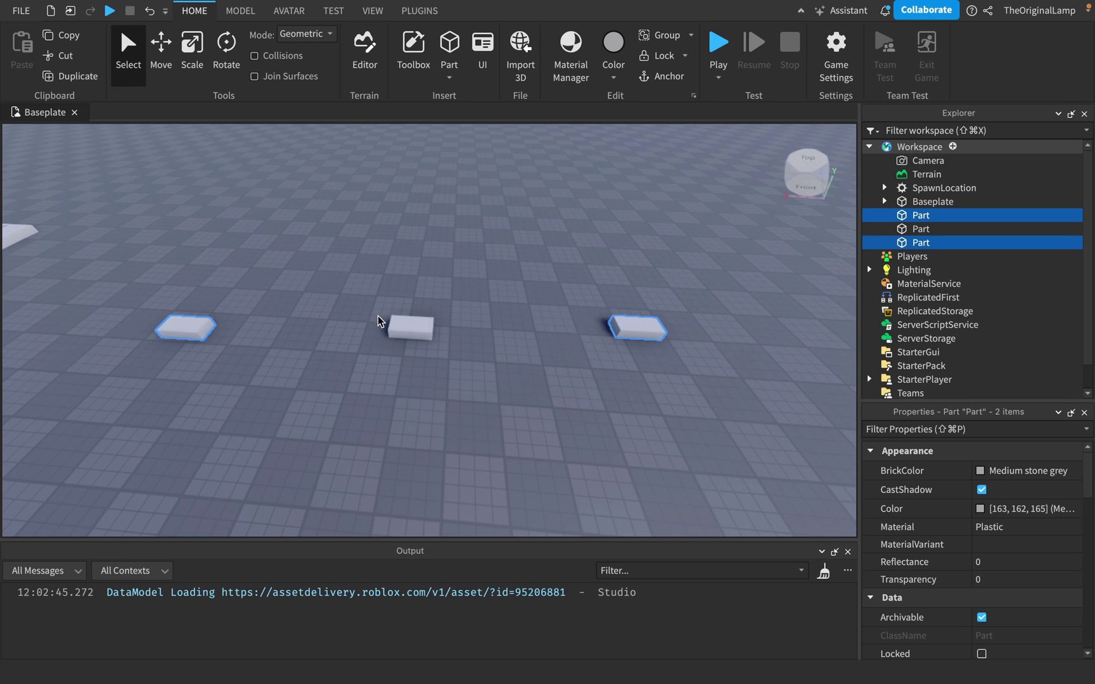
shift+click(401, 323)
key(super+2)
drag(411, 234, 415, 104)
Step: Anchor the three selected parts so they stay in the air
key(s)
scroll(952, 589, down, 5)
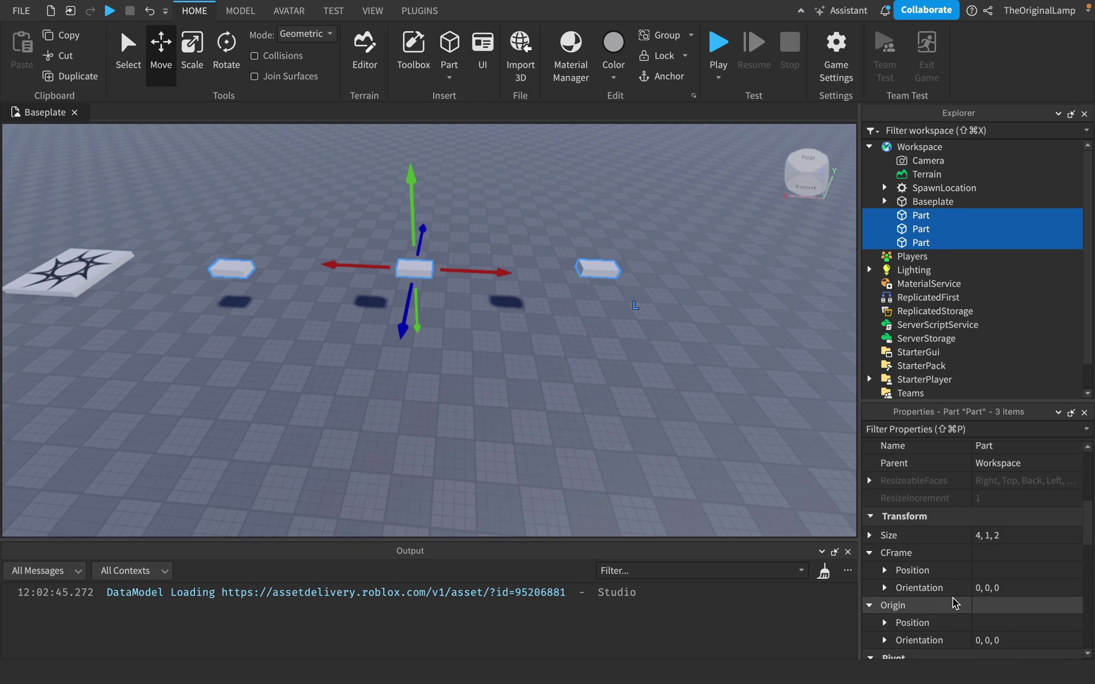
scroll(954, 604, down, 8)
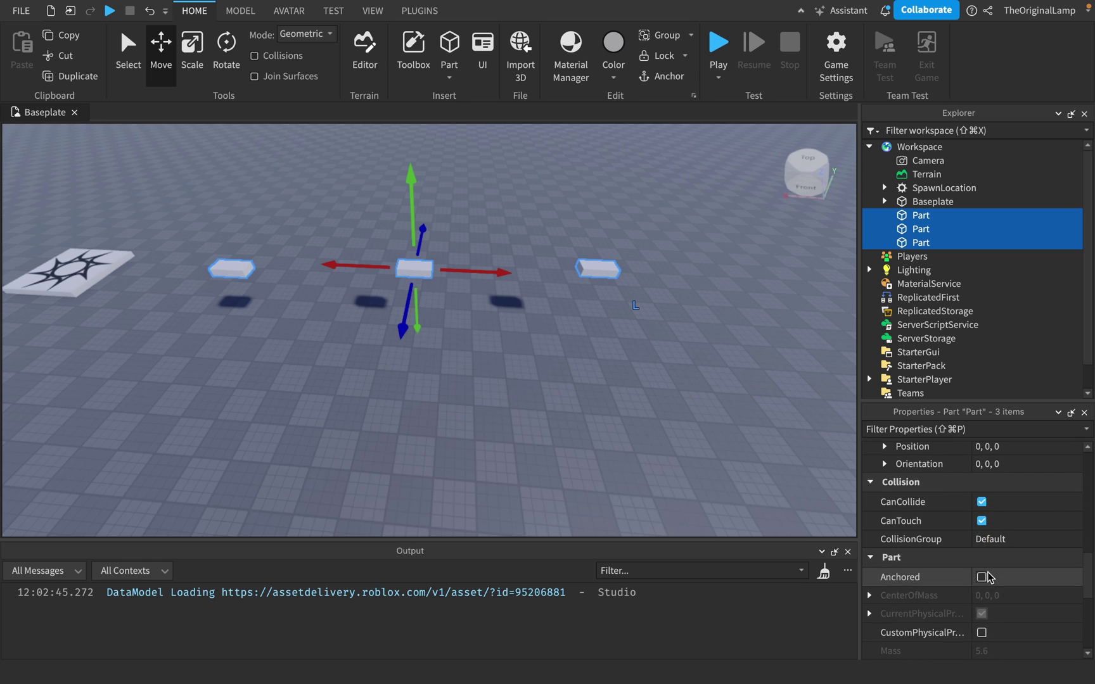
click(982, 577)
right_drag(659, 384, 659, 383)
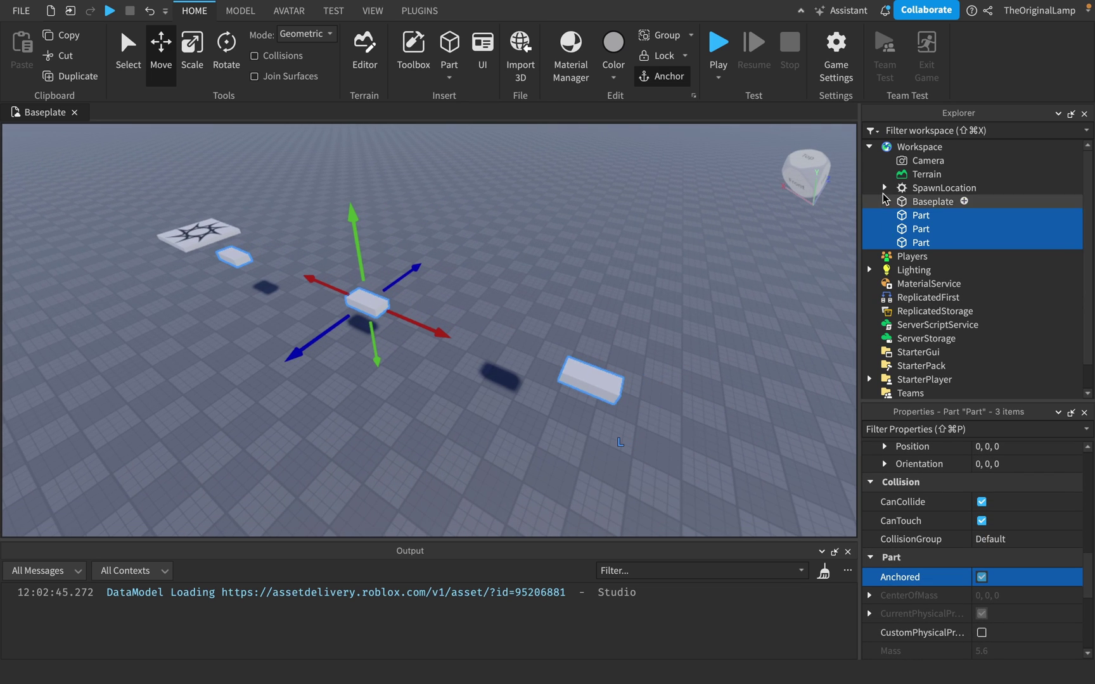
Step: Add a PointLight to the part nearest the spawn location
click(922, 216)
click(941, 215)
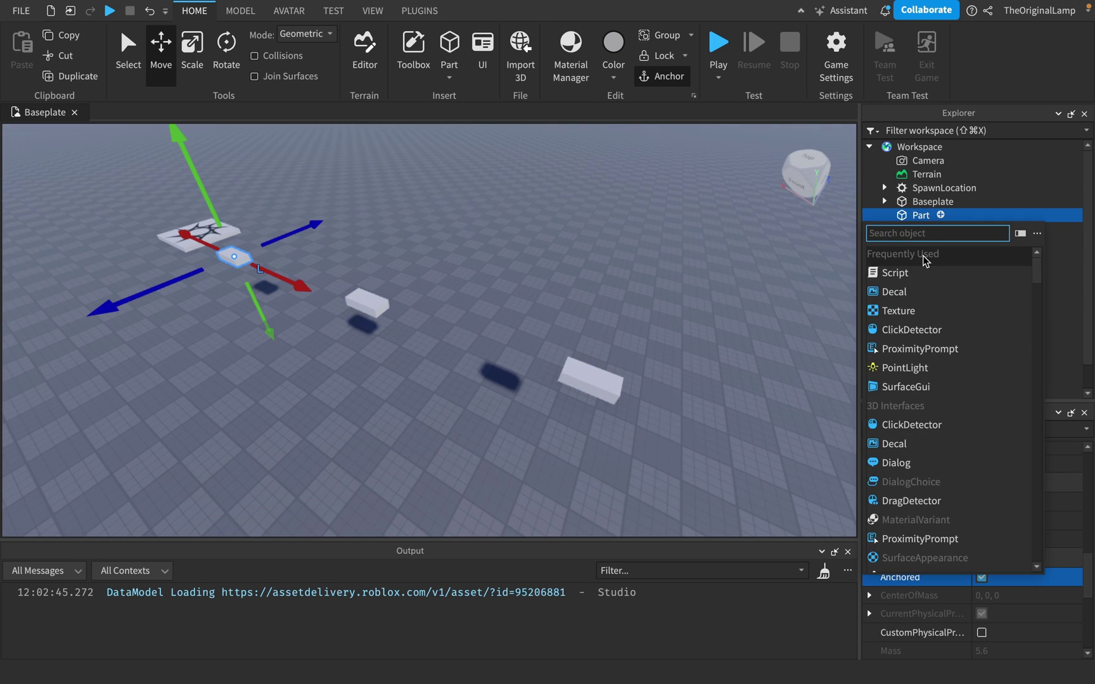
text(lig)
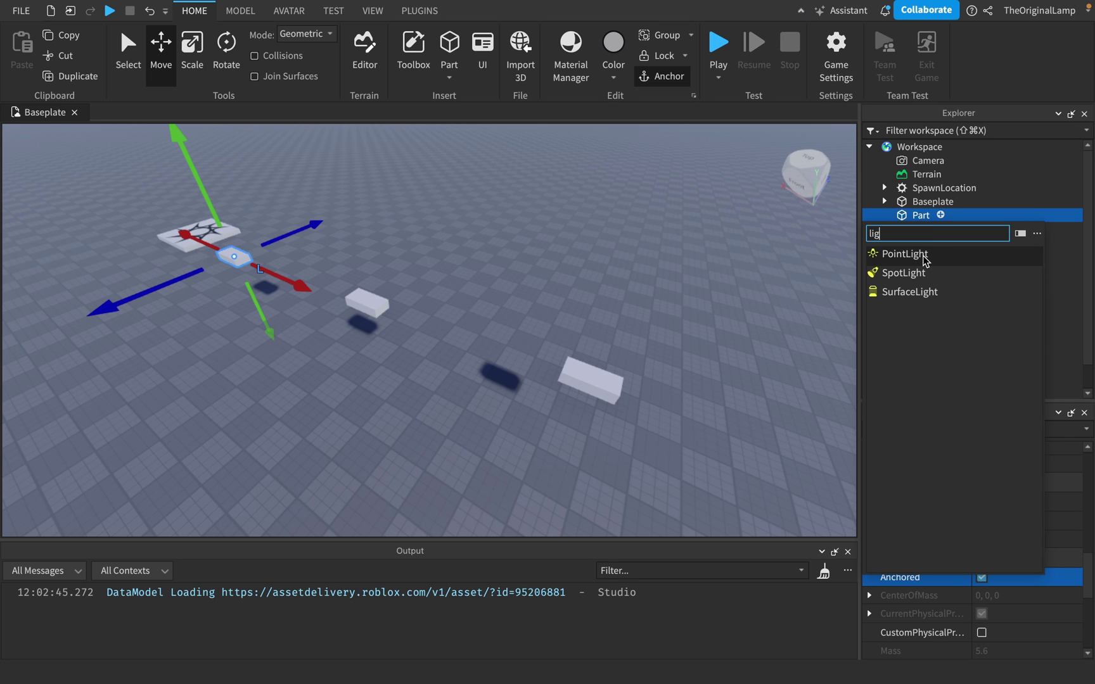
click(918, 261)
Step: Examine the part holding the PointLight from several distances and angles
key(w)
right_drag(664, 203, 591, 286)
key(w)
click(619, 315)
key(s)
key(w)
key(s)
key(a)
key(d)
key(a)
key(s)
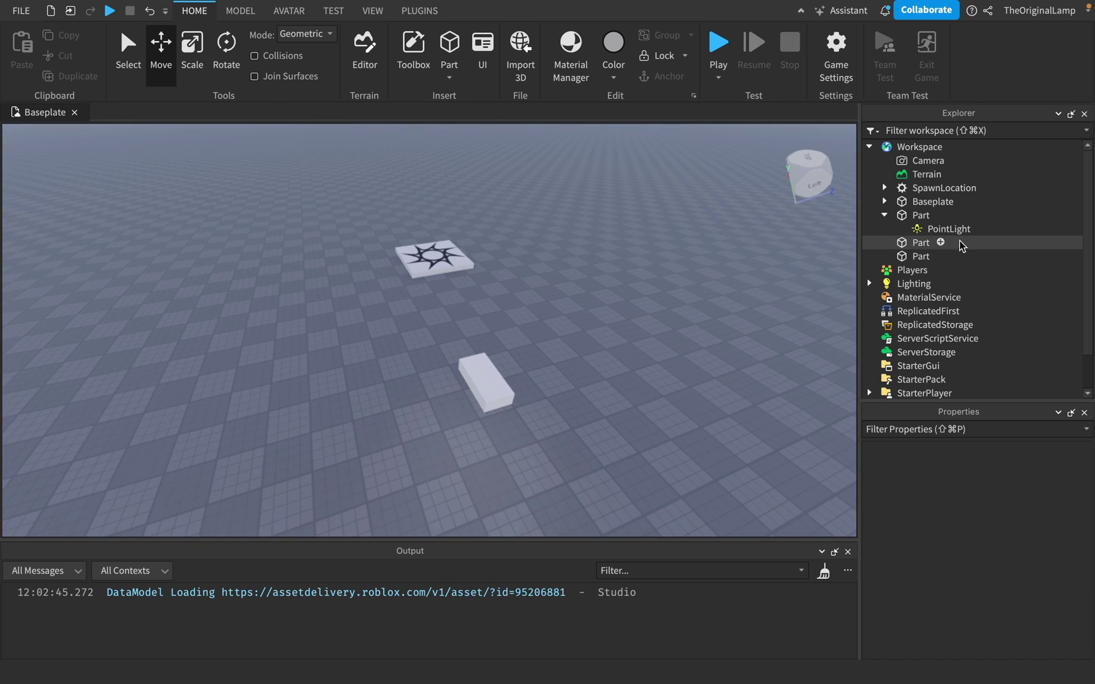
Step: Set the PointLight's brightness to 40
click(946, 230)
click(1006, 472)
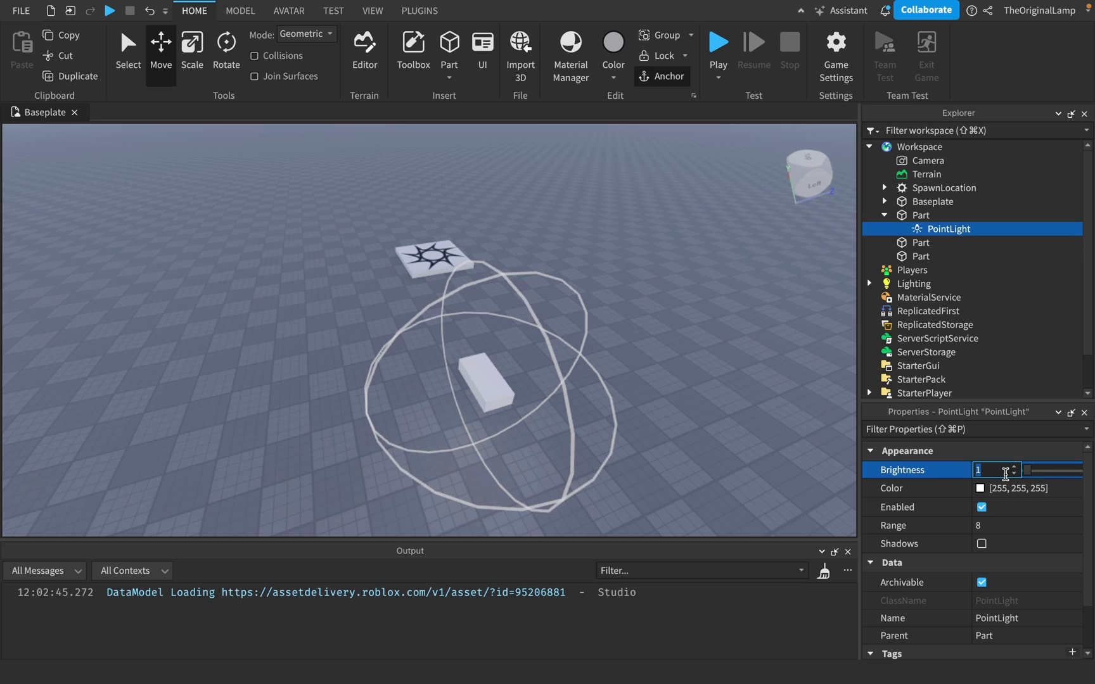
drag(1030, 475, 1093, 490)
Step: Examine how the PointLight illuminates its part and the baseplate from different viewpoints
right_drag(687, 263, 663, 251)
key(w)
key(s)
key(w)
key(s)
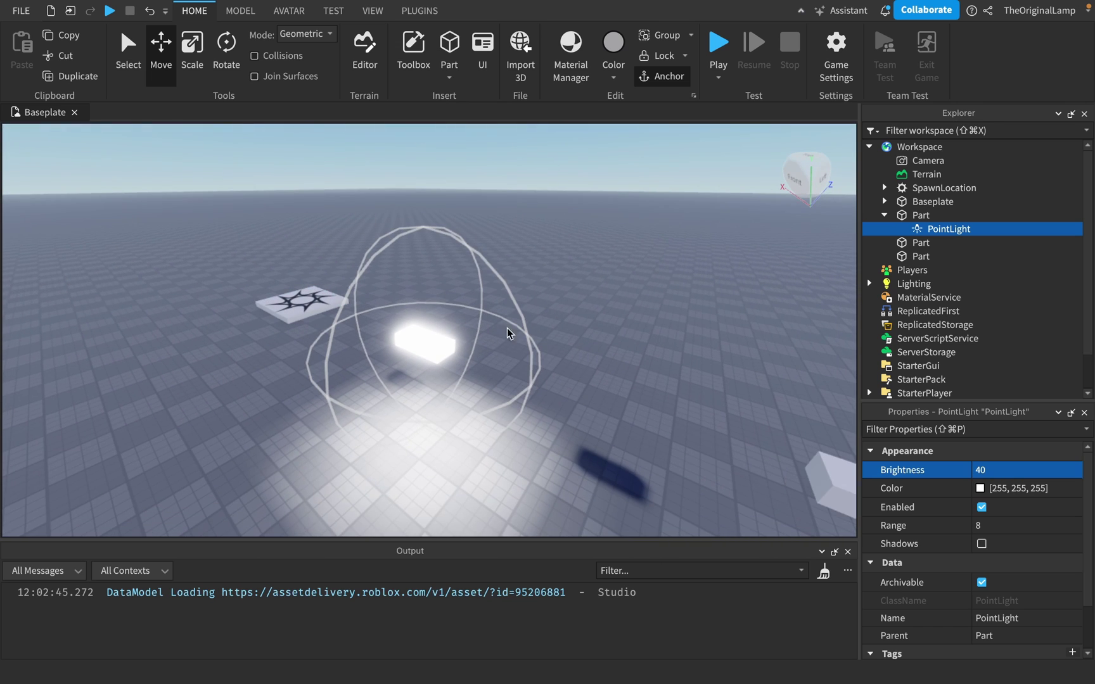
right_drag(592, 282, 592, 281)
key(d)
key(w)
key(a)
key(s)
Step: Change the PointLight's color to green, RGB 39, 255, 41
click(980, 488)
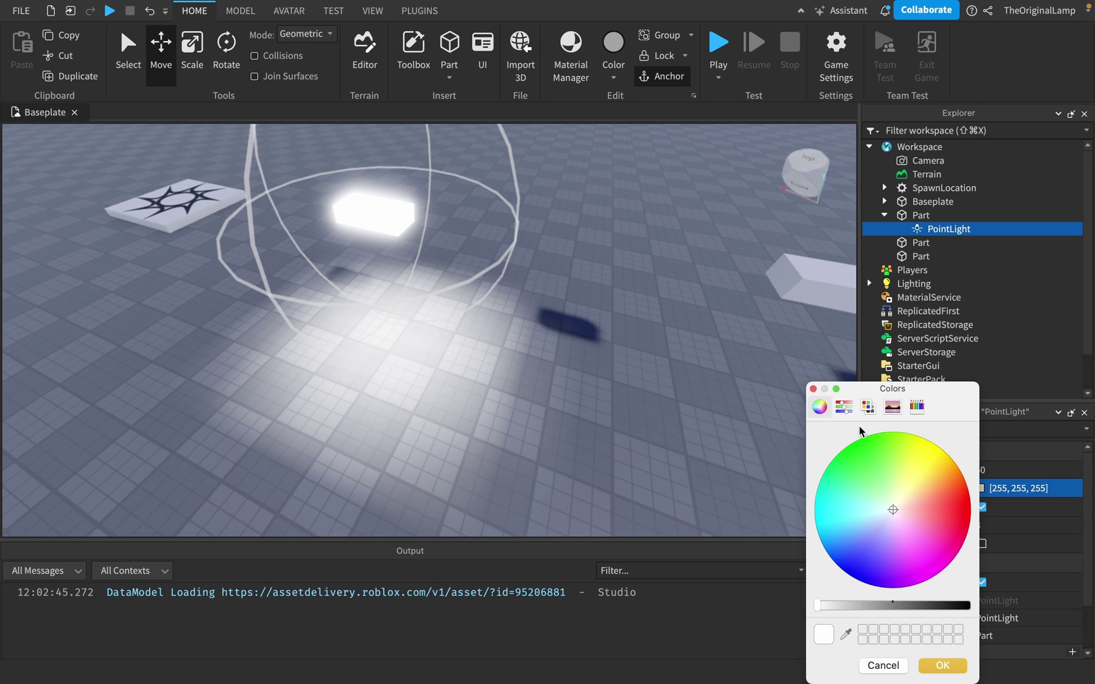
mouse_move(859, 447)
mouse_down()
mouse_move(885, 475)
mouse_move(860, 457)
mouse_up()
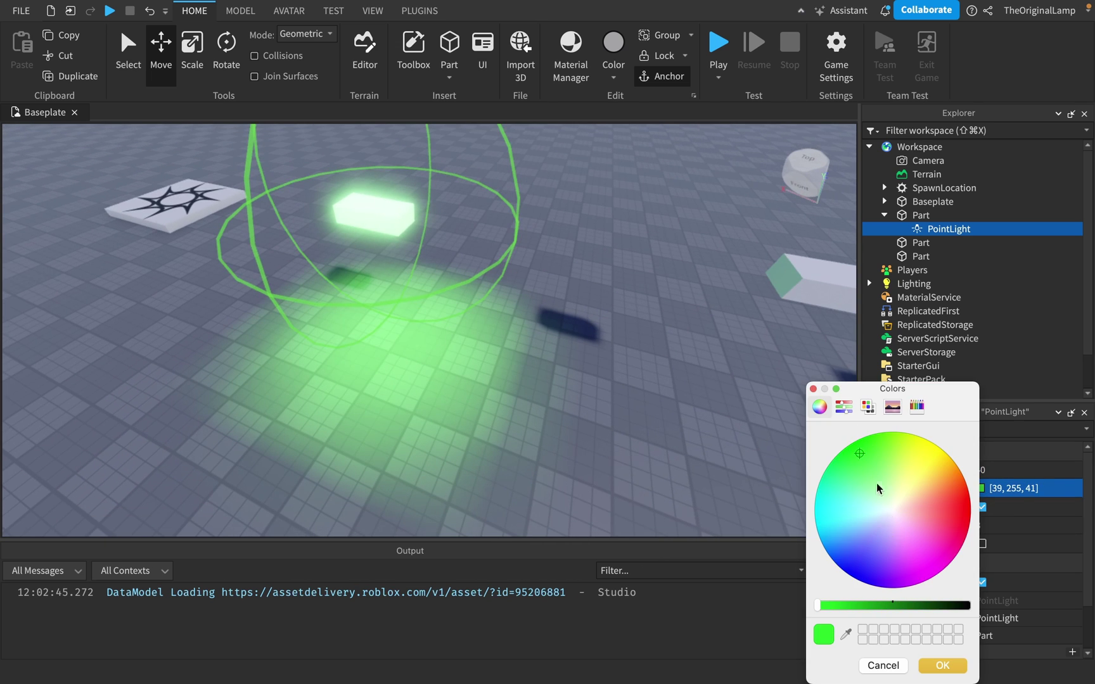
click(942, 667)
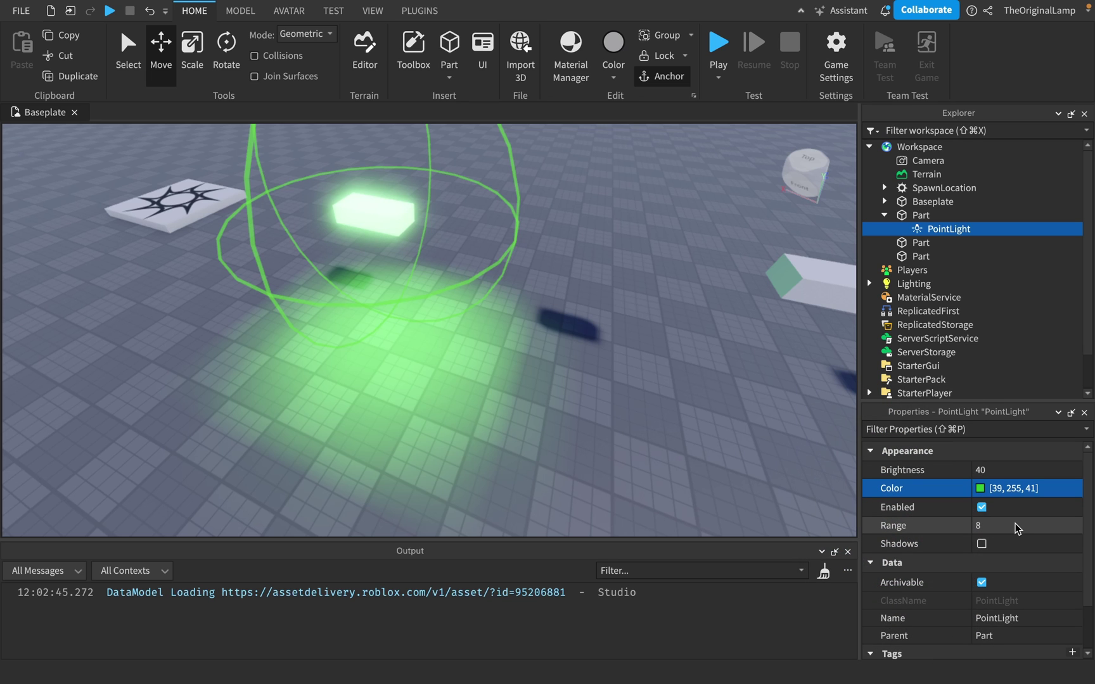
Step: Set the PointLight's range to 12 and enable its shadows
click(1016, 524)
mouse_move(1033, 526)
mouse_down()
mouse_move(1070, 533)
mouse_move(1030, 536)
mouse_move(1092, 545)
mouse_move(1039, 535)
mouse_up()
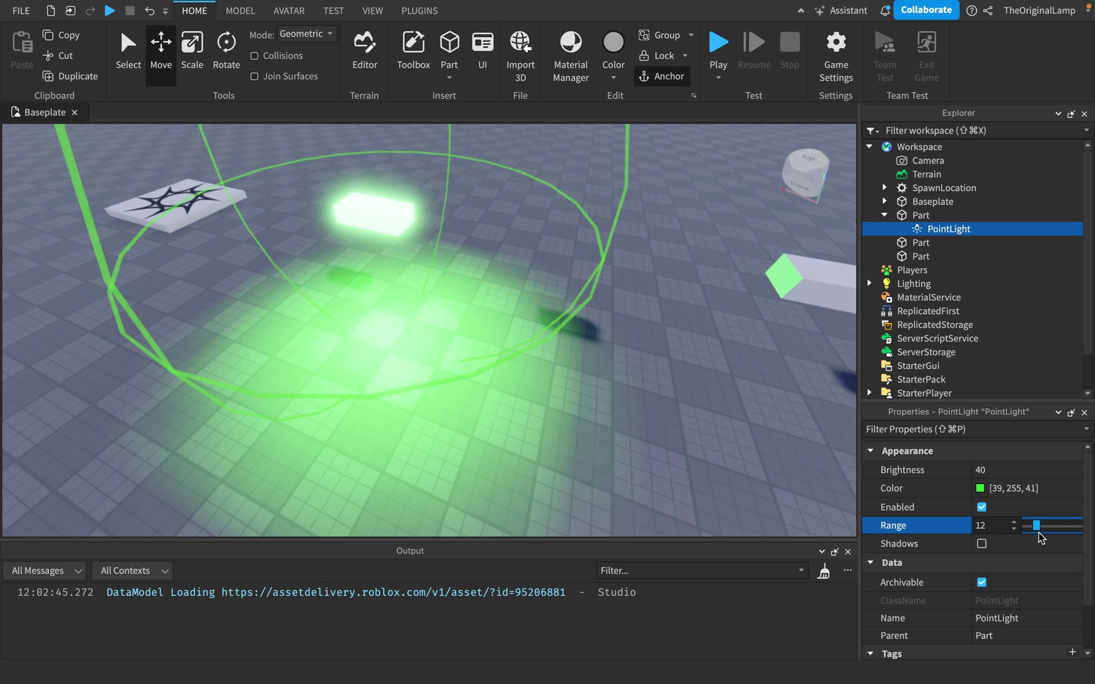
click(982, 544)
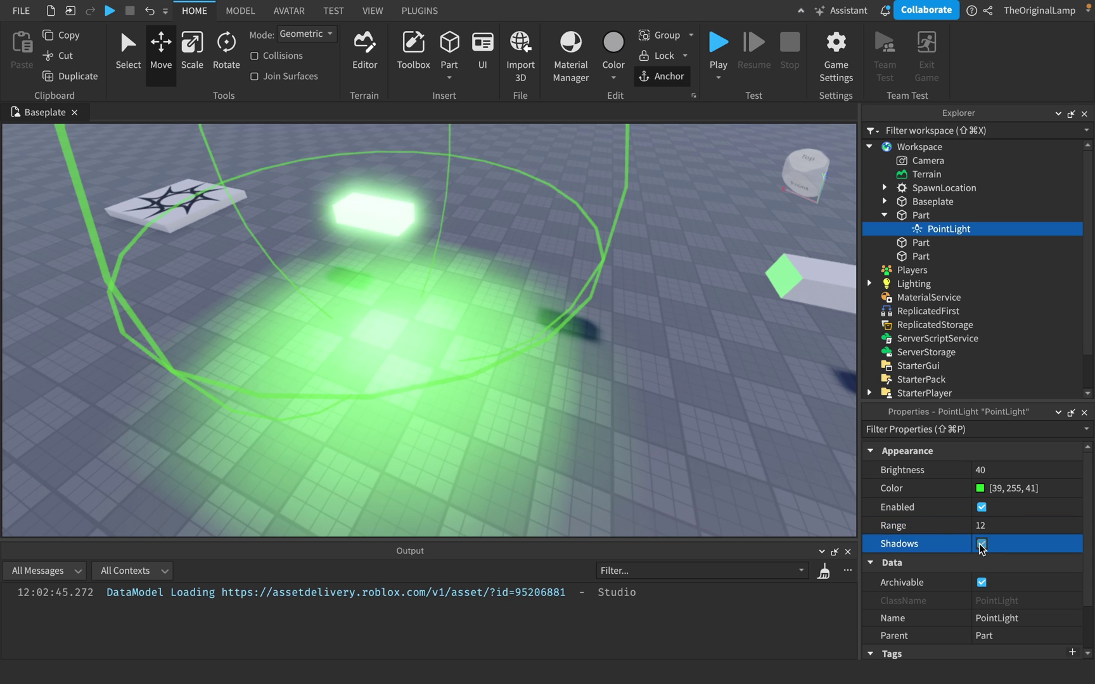
Step: Examine the green light on the baseplate and neighbouring parts with shadows enabled
key(w)
right_drag(716, 342, 716, 342)
key(s)
key(w)
key(s)
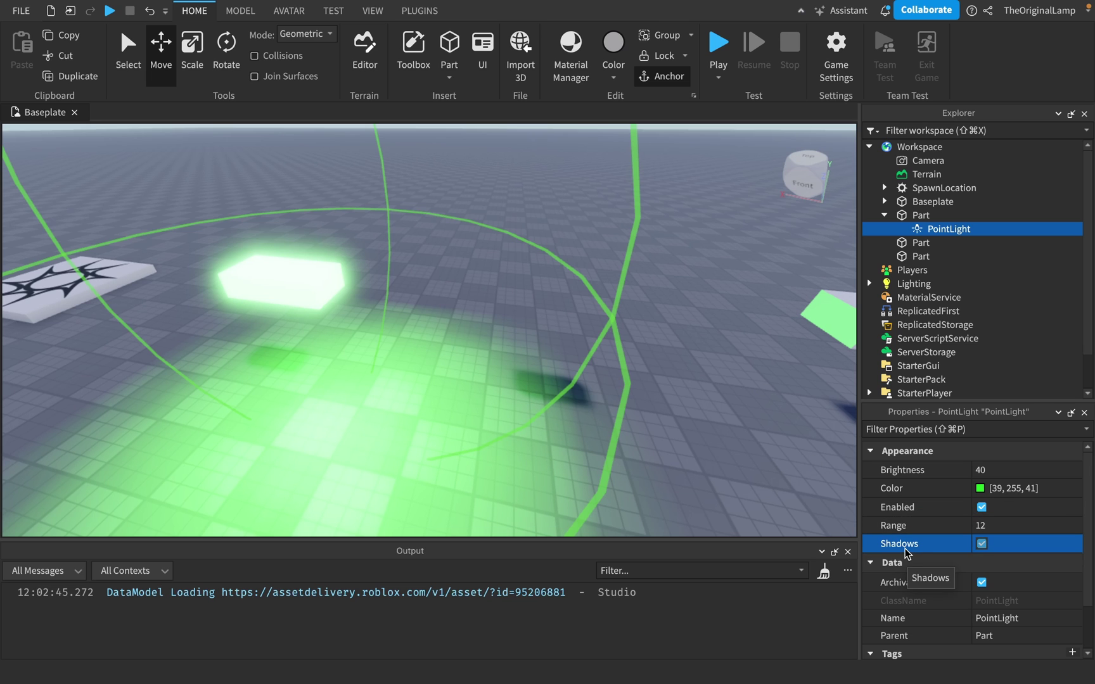
key(w)
mouse_move(523, 290)
right_down()
mouse_move(535, 293)
mouse_move(523, 290)
right_up()
key(s)
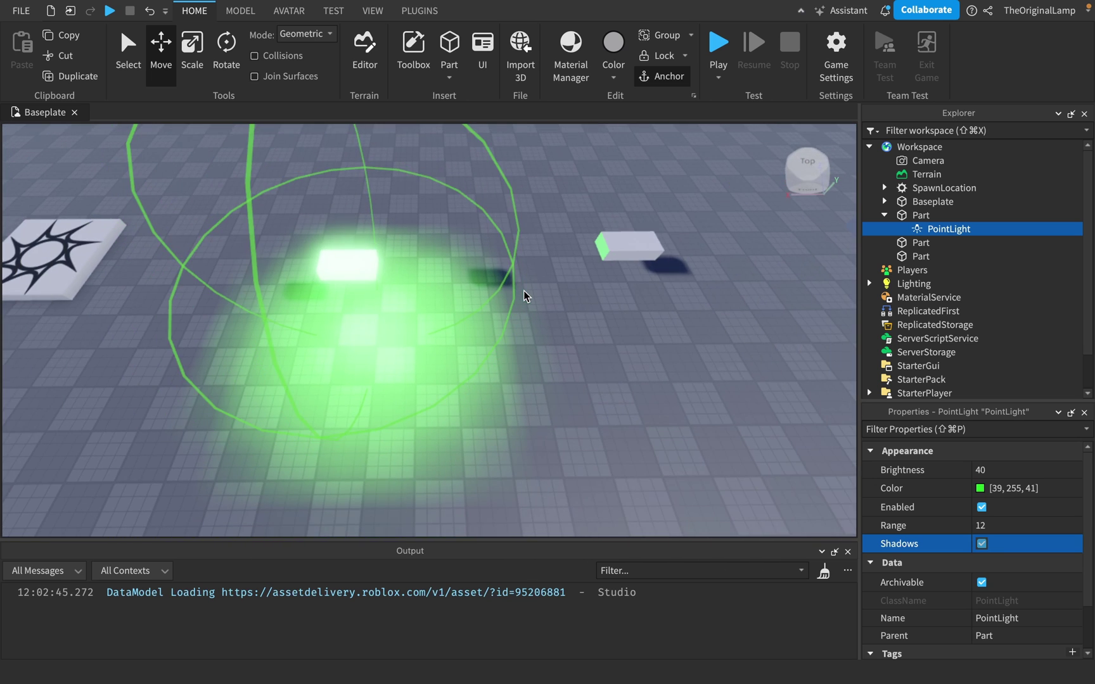
Step: Insert a test part and move it to float beneath the green-lit part
key(w)
click(453, 84)
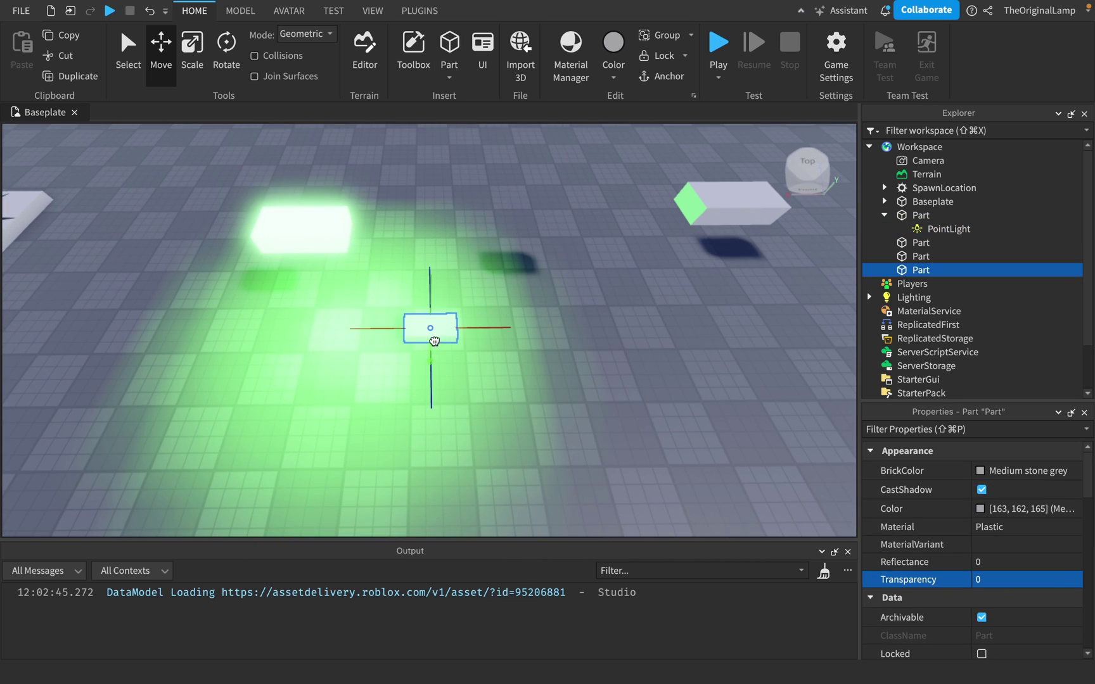
drag(363, 325, 261, 328)
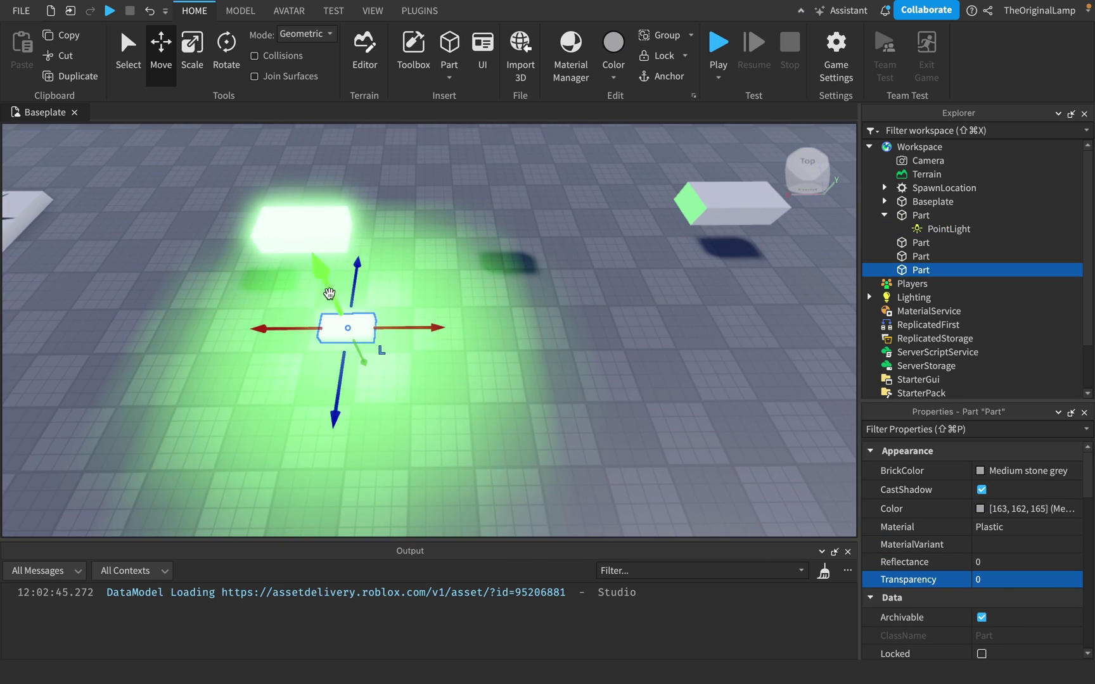
drag(329, 294, 316, 232)
click(504, 345)
key(d)
right_drag(504, 345, 485, 335)
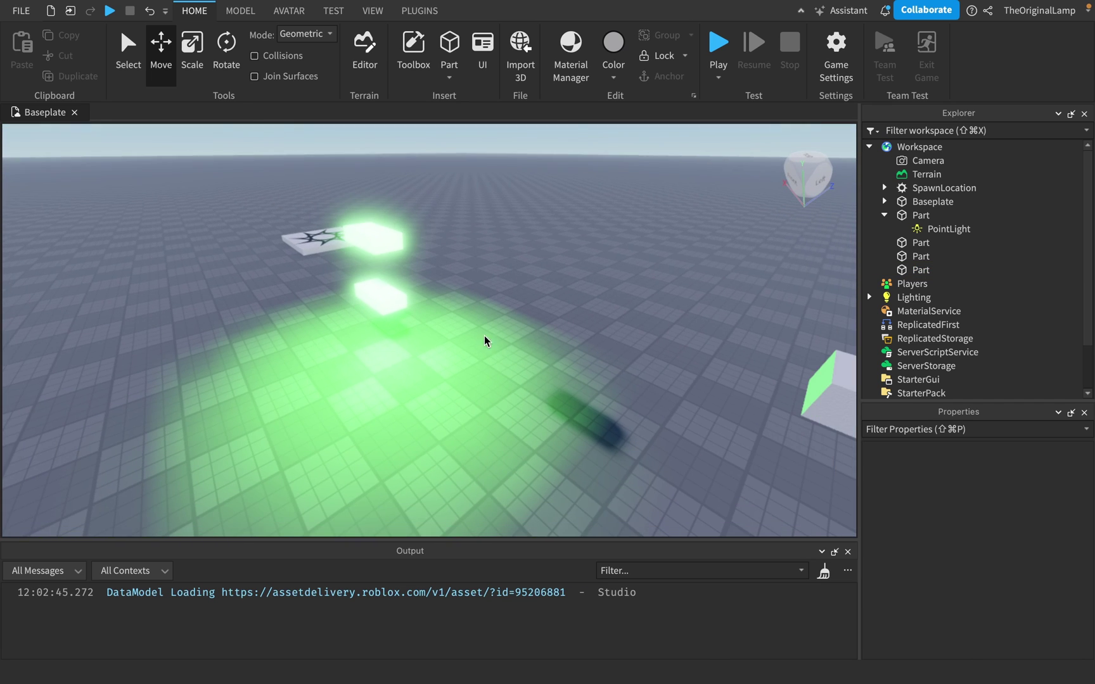
Step: Turn the PointLight's shadows off and back on to compare the lighting beneath the test part
click(386, 287)
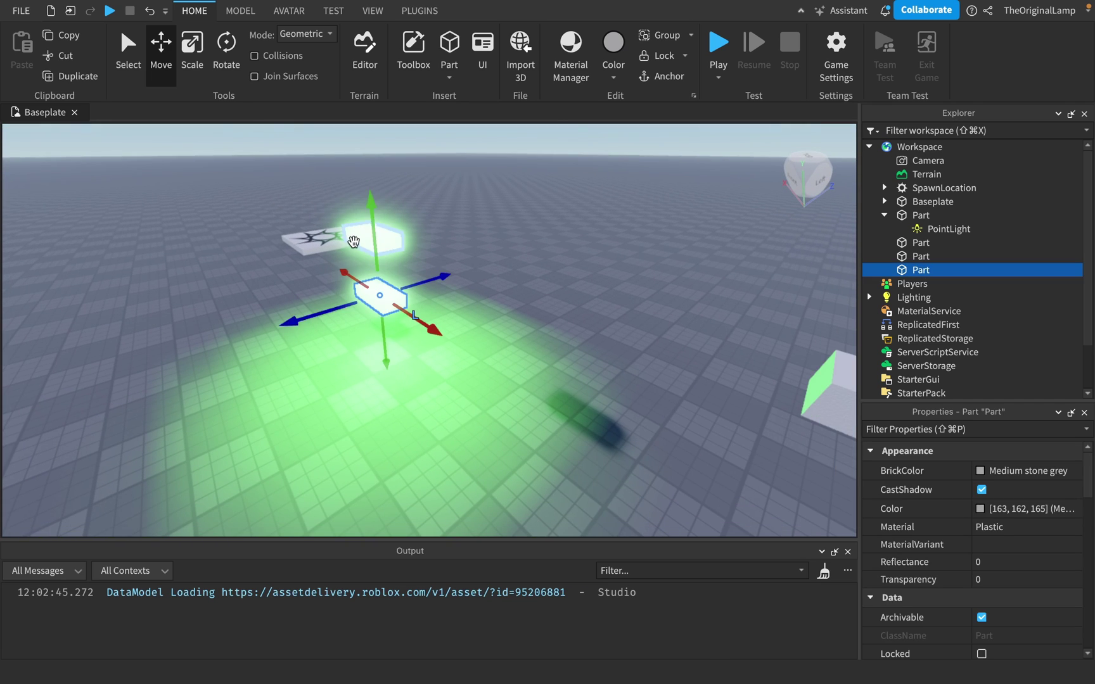
click(995, 228)
click(981, 544)
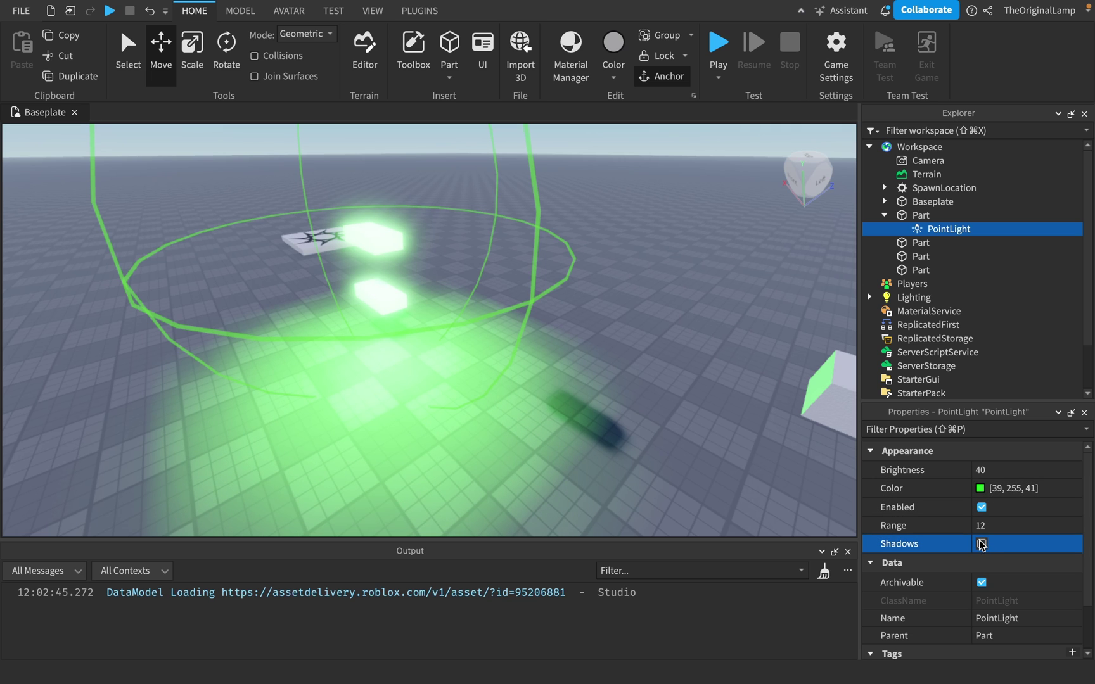
scroll(652, 330, up, 3)
right_drag(651, 331, 613, 339)
scroll(652, 331, down, 3)
scroll(436, 285, up, 3)
scroll(613, 339, up, 3)
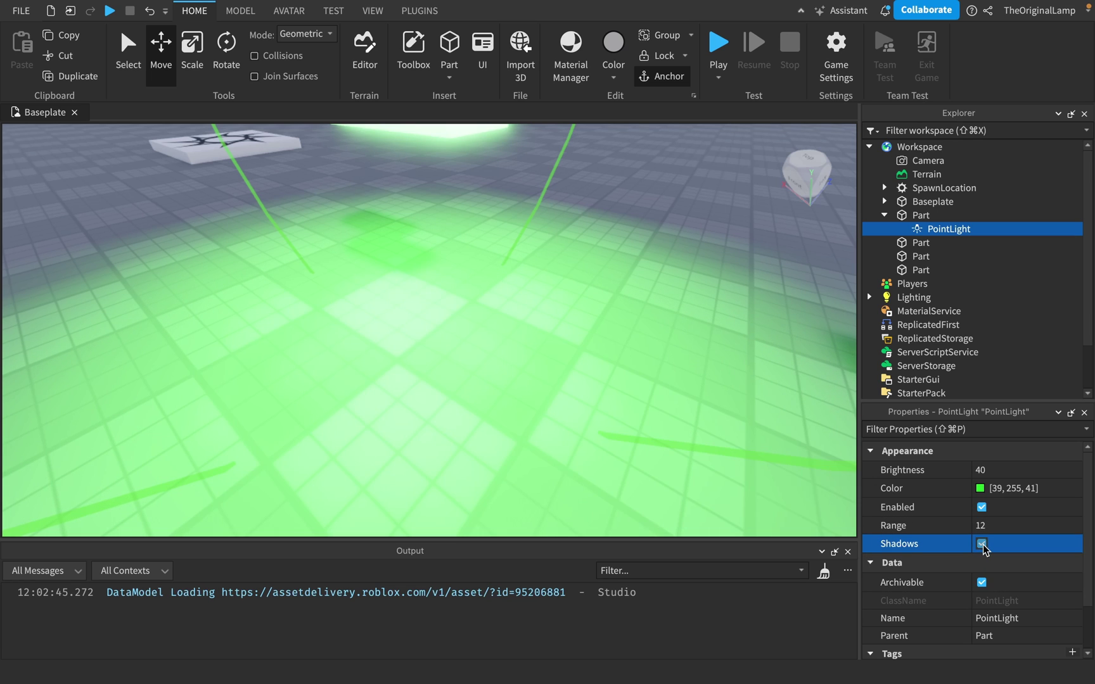
scroll(640, 352, down, 5)
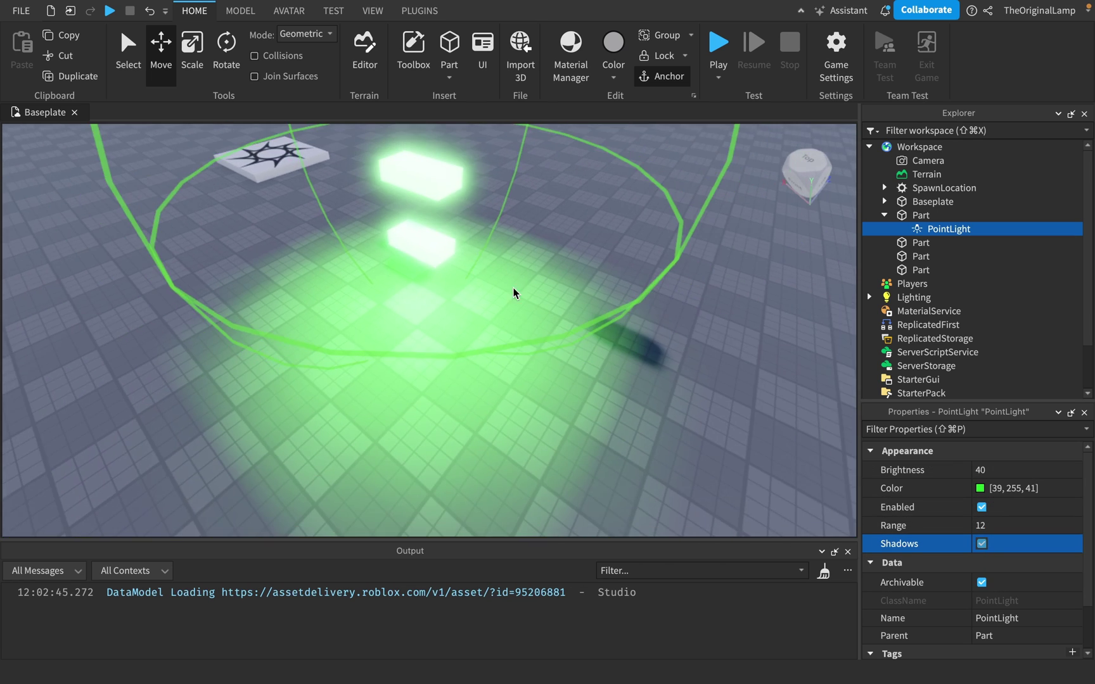
Step: Delete the test part beneath the green-lit part and reselect the PointLight
scroll(514, 288, up, 3)
click(399, 288)
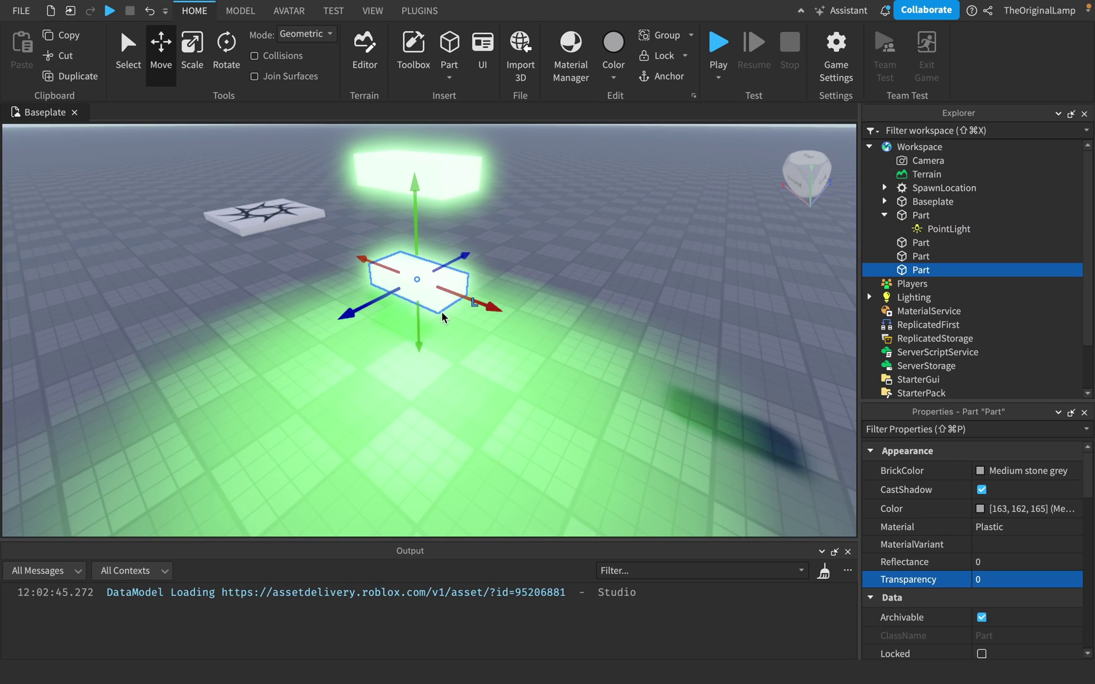
key(Delete)
click(935, 228)
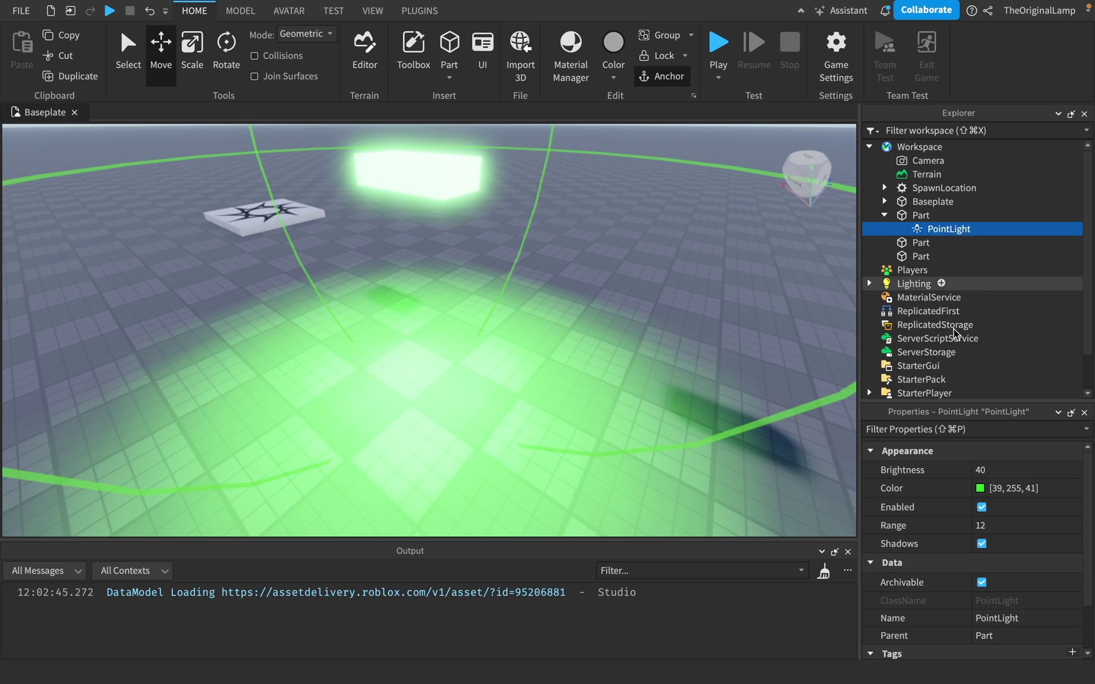
scroll(1009, 597, down, 3)
scroll(1002, 531, up, 4)
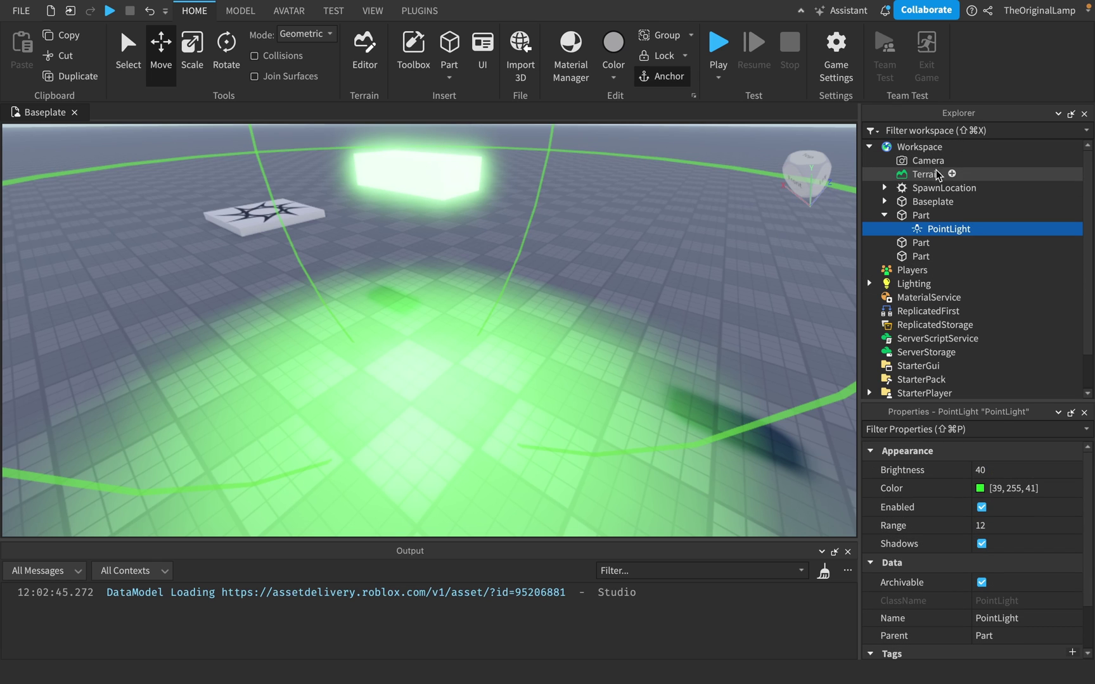
Step: Add a SpotLight to the middle part
right_drag(647, 309, 647, 310)
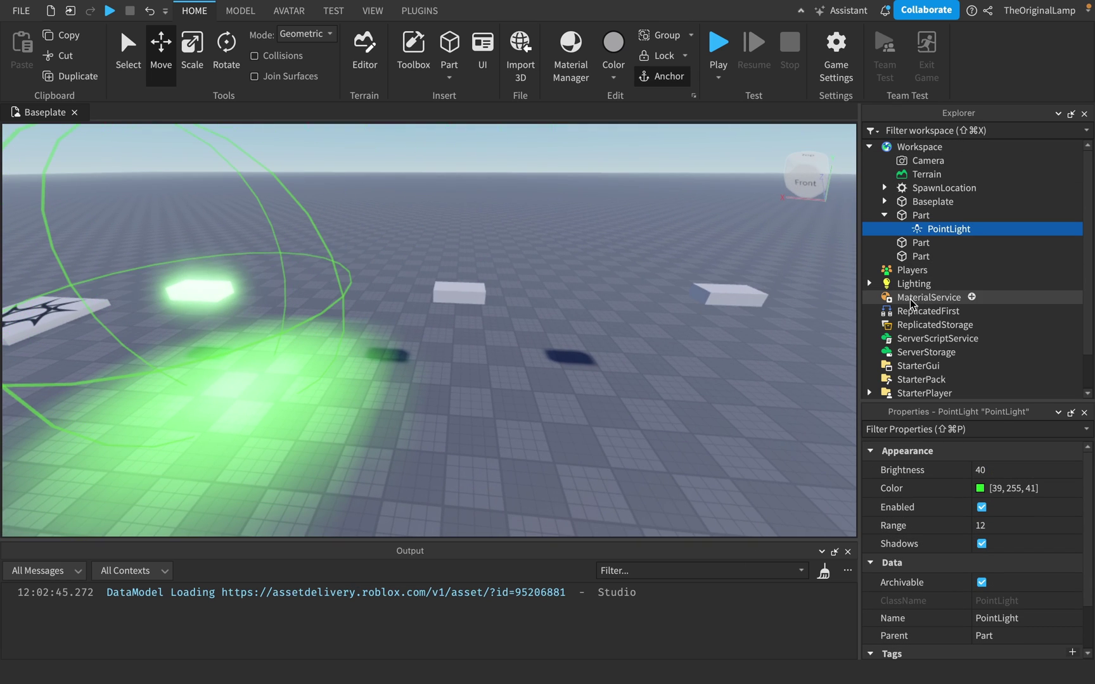
click(940, 242)
text(lig)
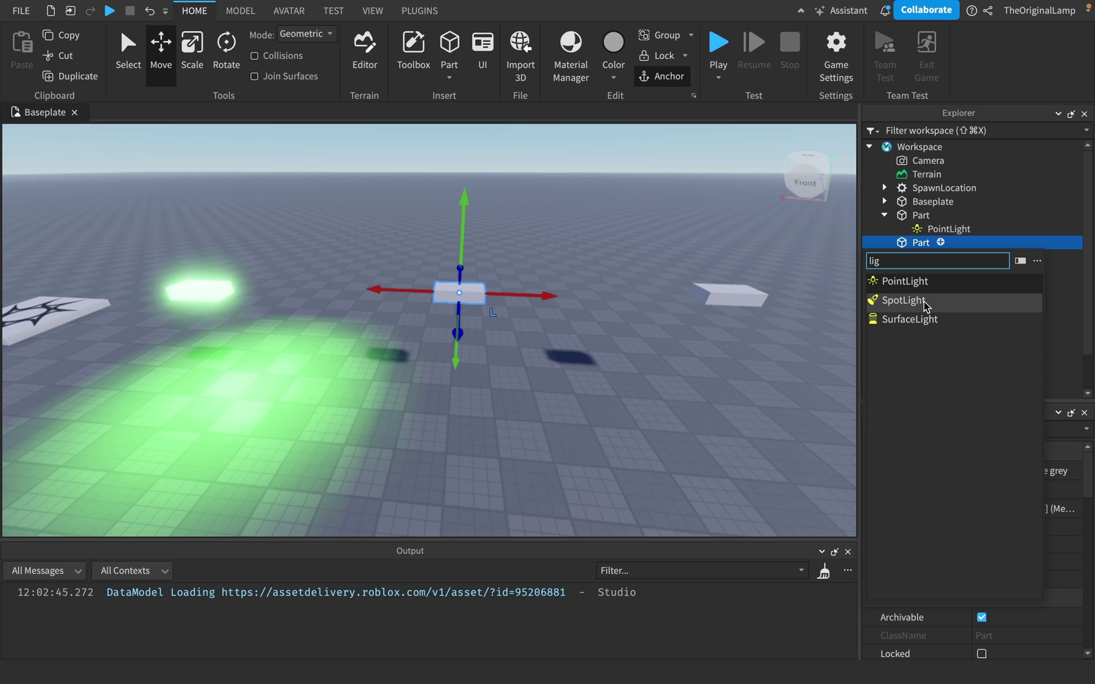
click(924, 301)
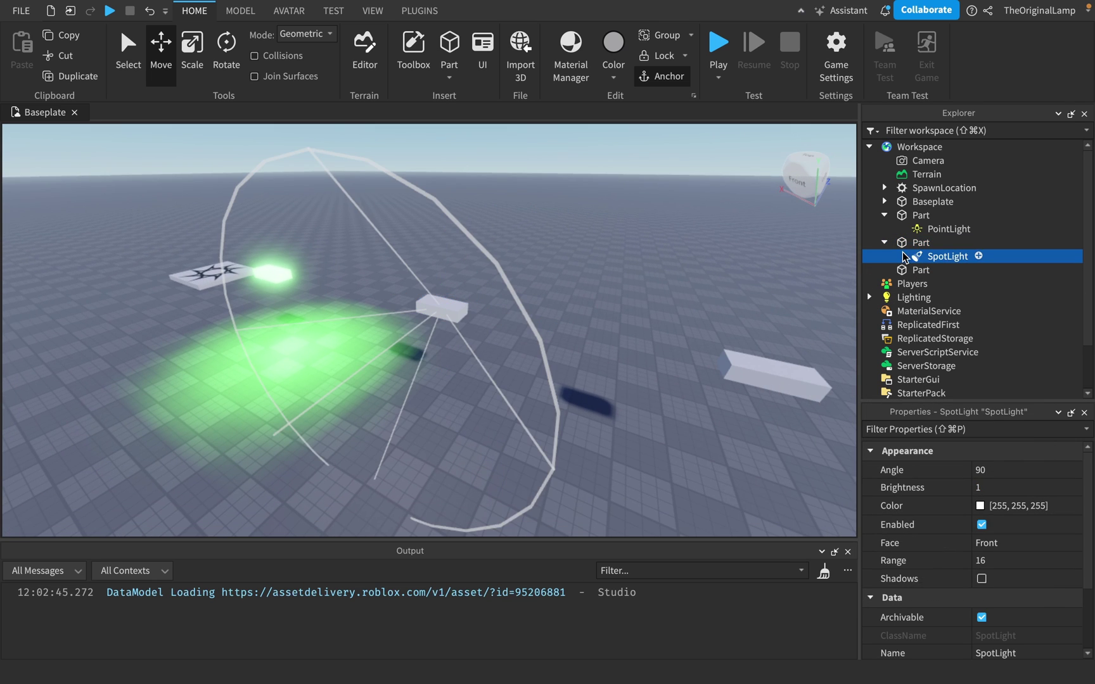
Step: Try out the SpotLight's angle and set its brightness to 35.42
right_drag(564, 230, 573, 239)
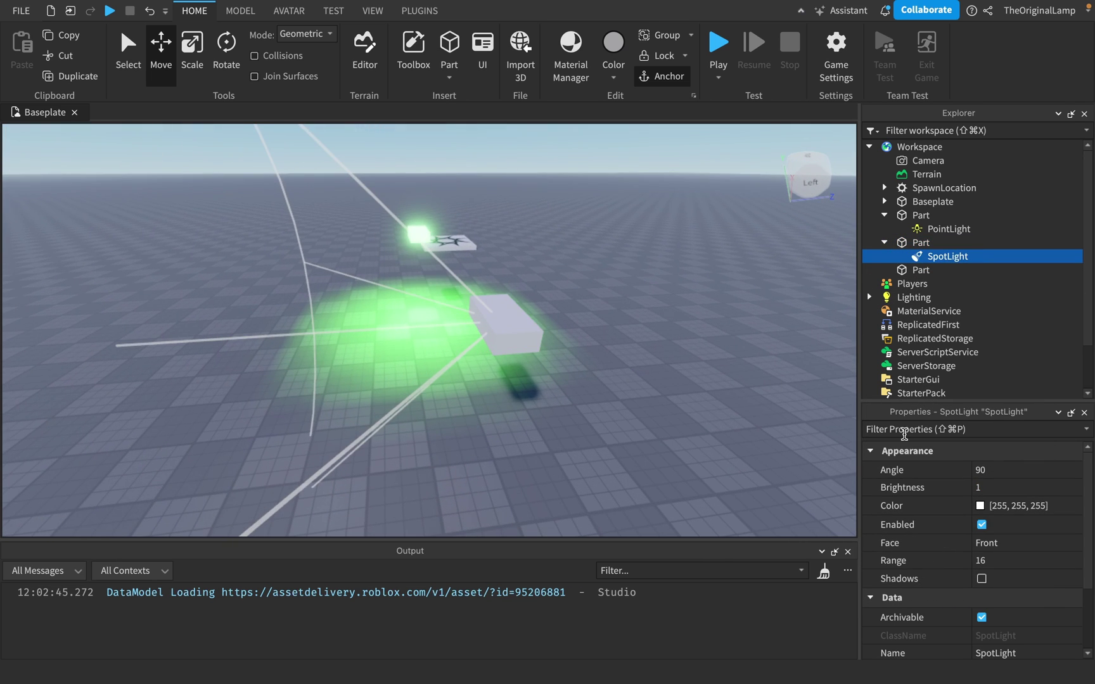
click(982, 470)
drag(1054, 470, 1072, 487)
click(1044, 489)
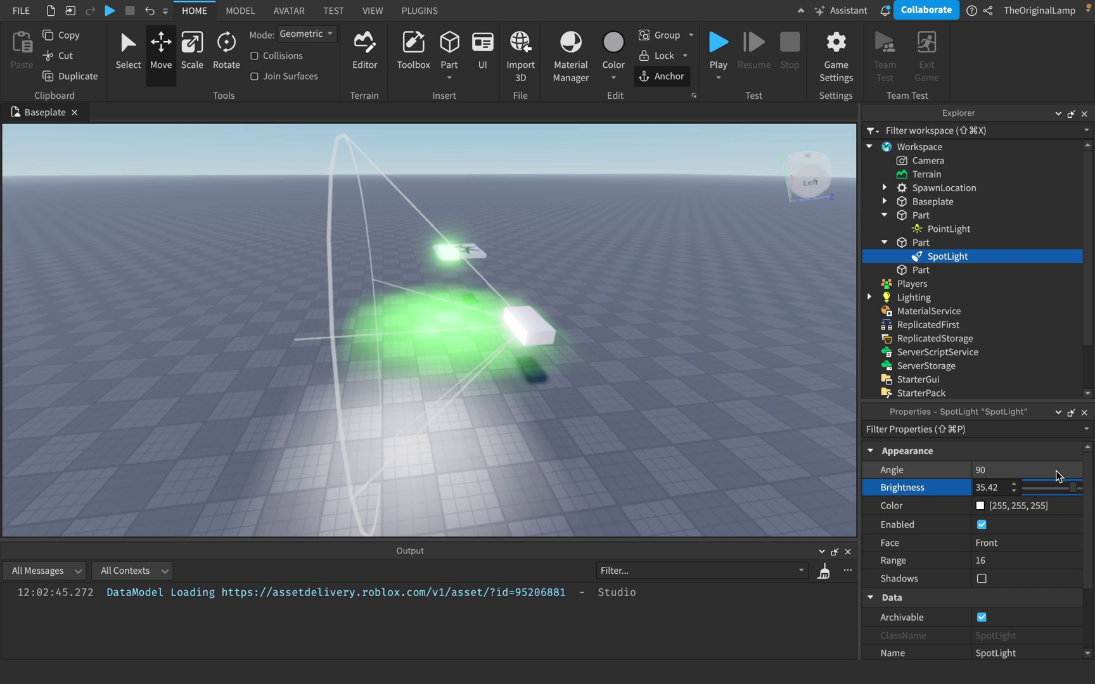
click(1056, 475)
Step: Change the SpotLight's color to turquoise green, RGB 3, 255, 169
click(980, 506)
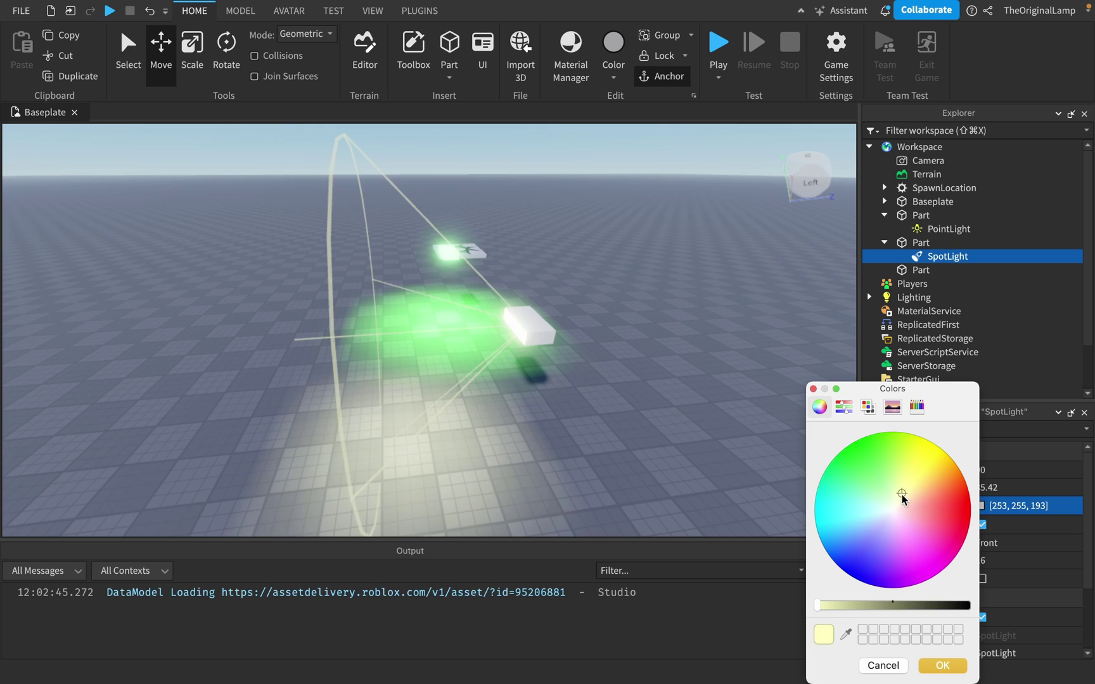
drag(903, 496, 820, 483)
click(943, 665)
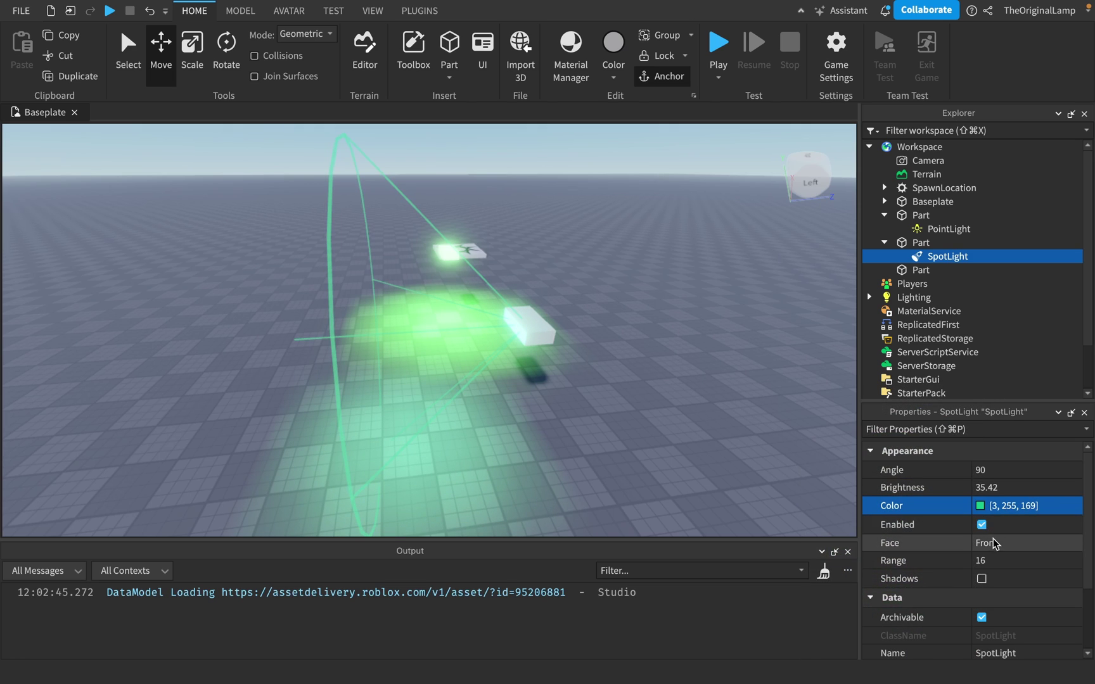
Step: Toggle the SpotLight off and back on, and examine the front face of the part it shines from
click(982, 525)
click(982, 525)
click(1003, 545)
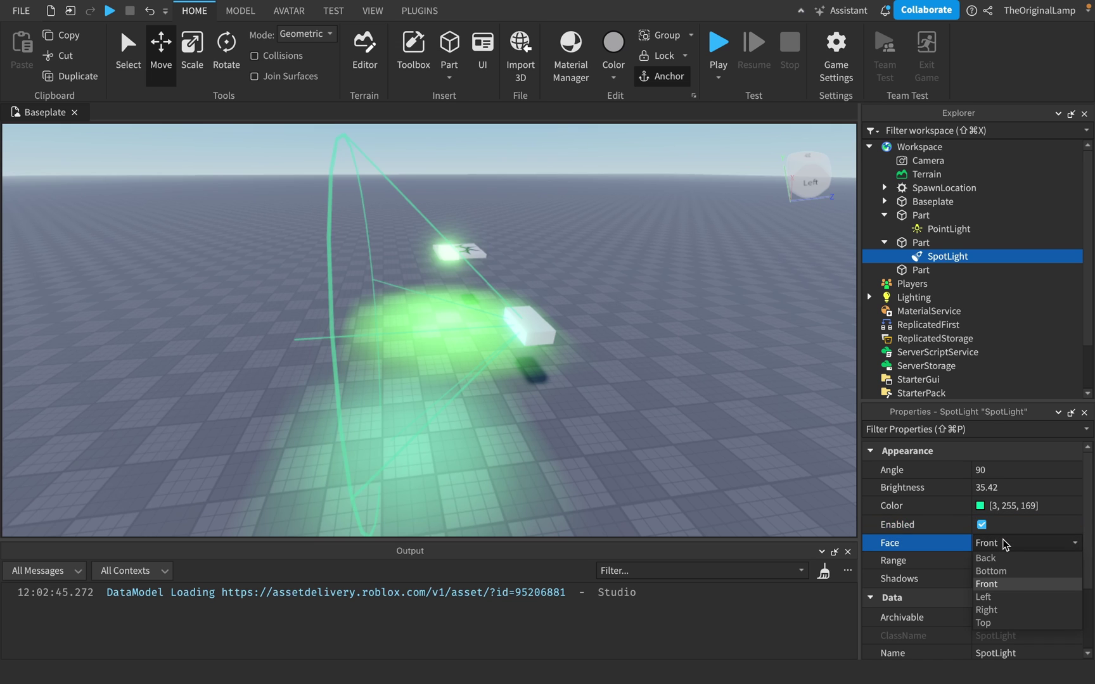
scroll(667, 337, up, 5)
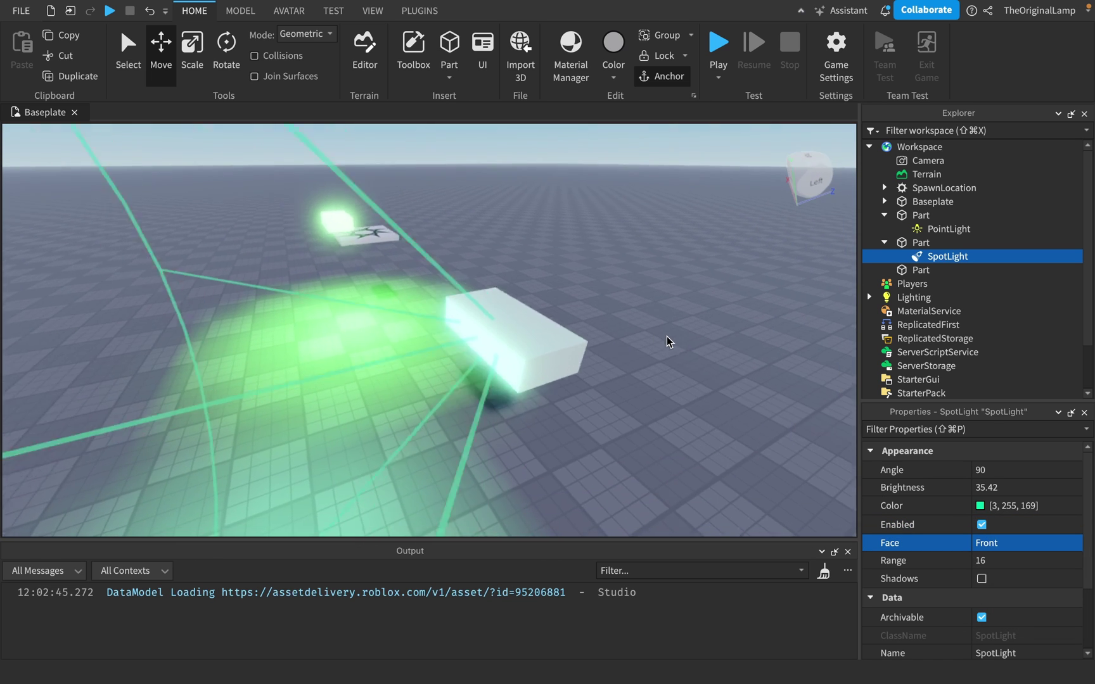
scroll(384, 323, down, 5)
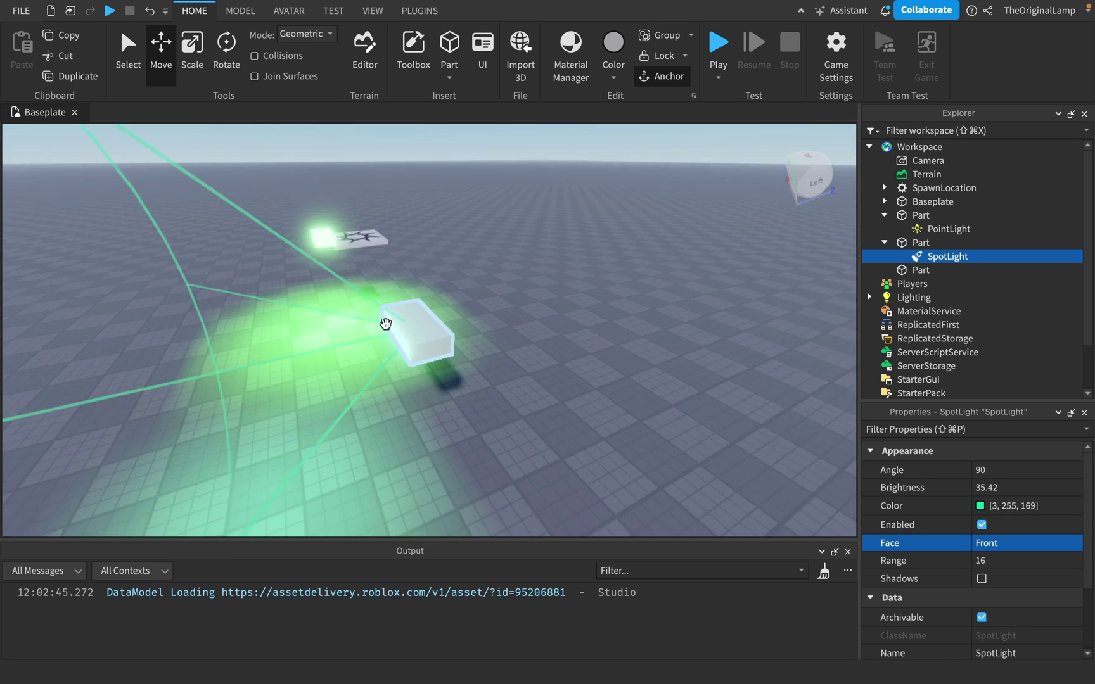
scroll(543, 340, up, 3)
scroll(542, 340, down, 5)
scroll(789, 448, up, 3)
scroll(578, 298, up, 5)
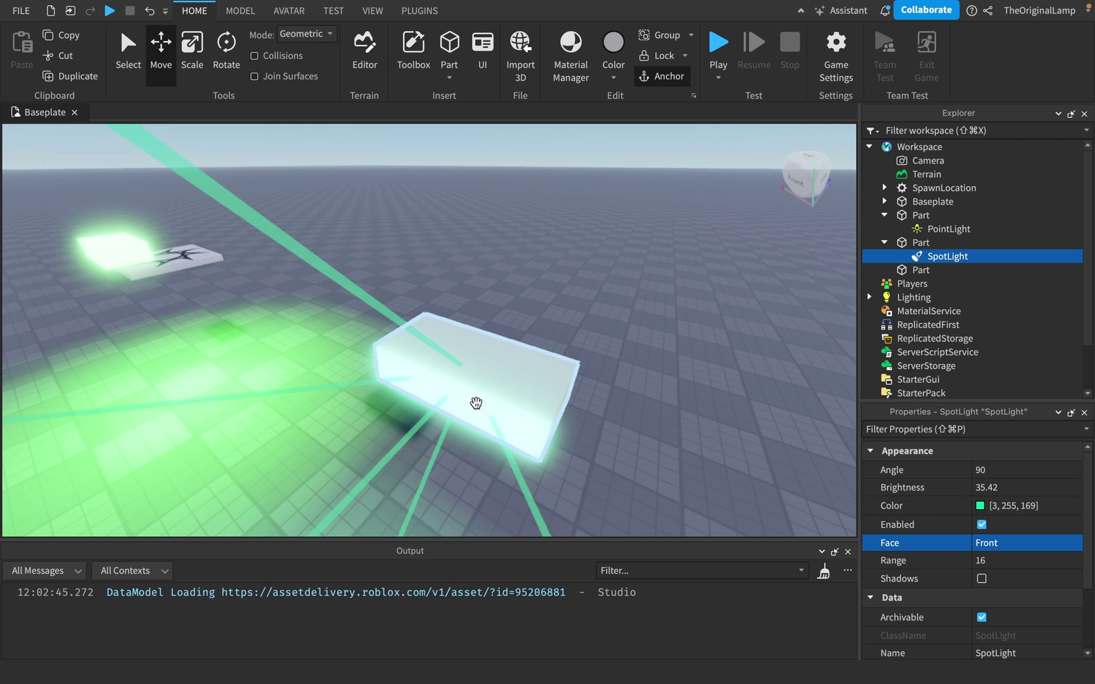
Step: Try the SpotLight on the part's Back and Top faces, and return it to the Front face
click(985, 544)
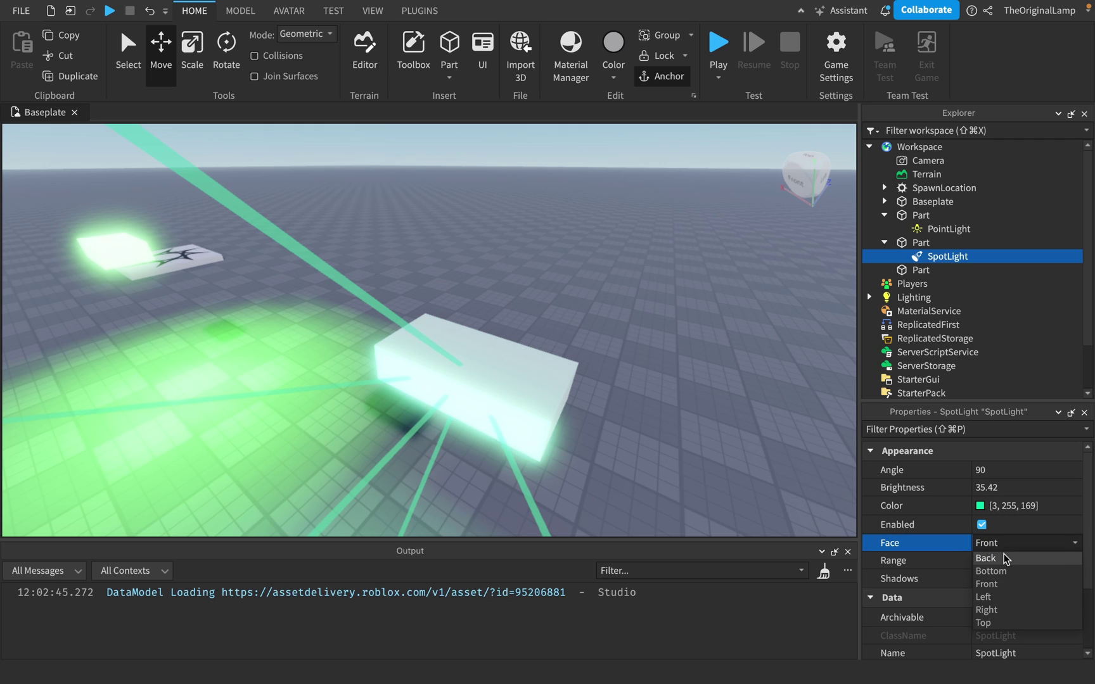
click(1004, 555)
right_drag(711, 406, 710, 405)
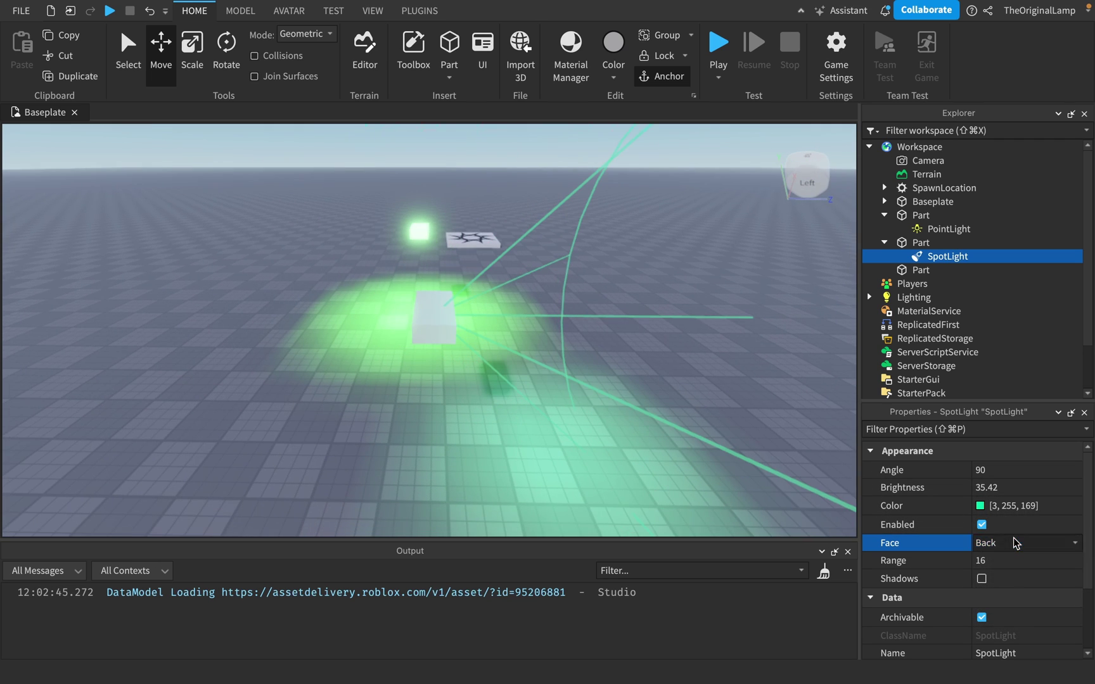
click(1013, 539)
click(1006, 543)
click(989, 622)
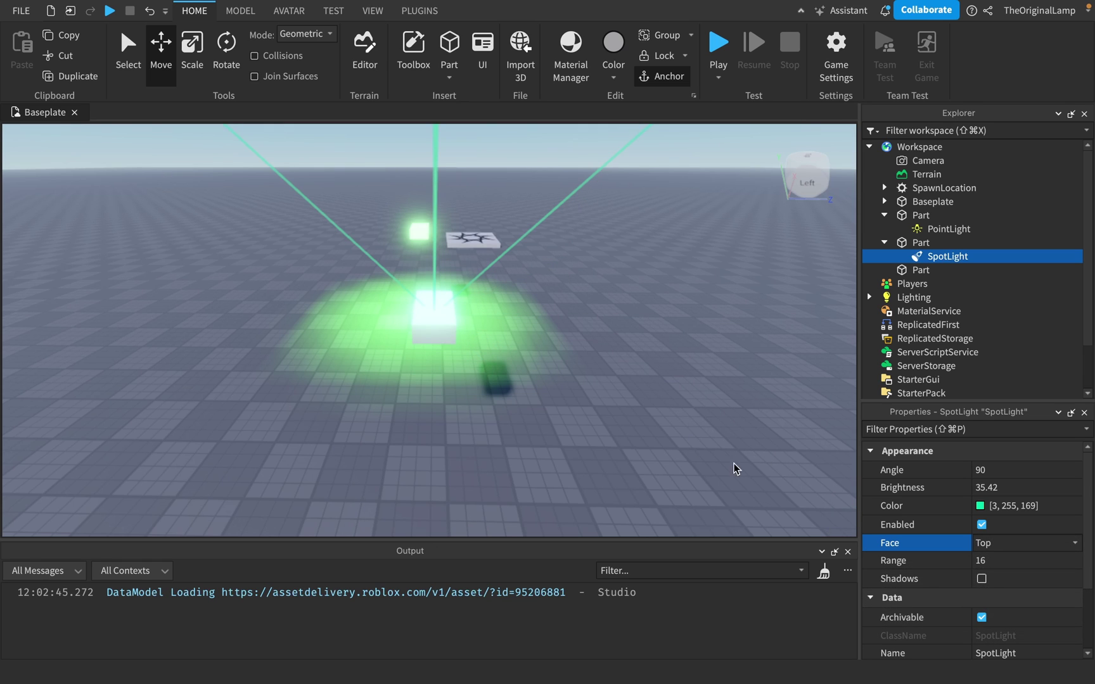
right_drag(656, 339, 656, 339)
scroll(656, 339, down, 4)
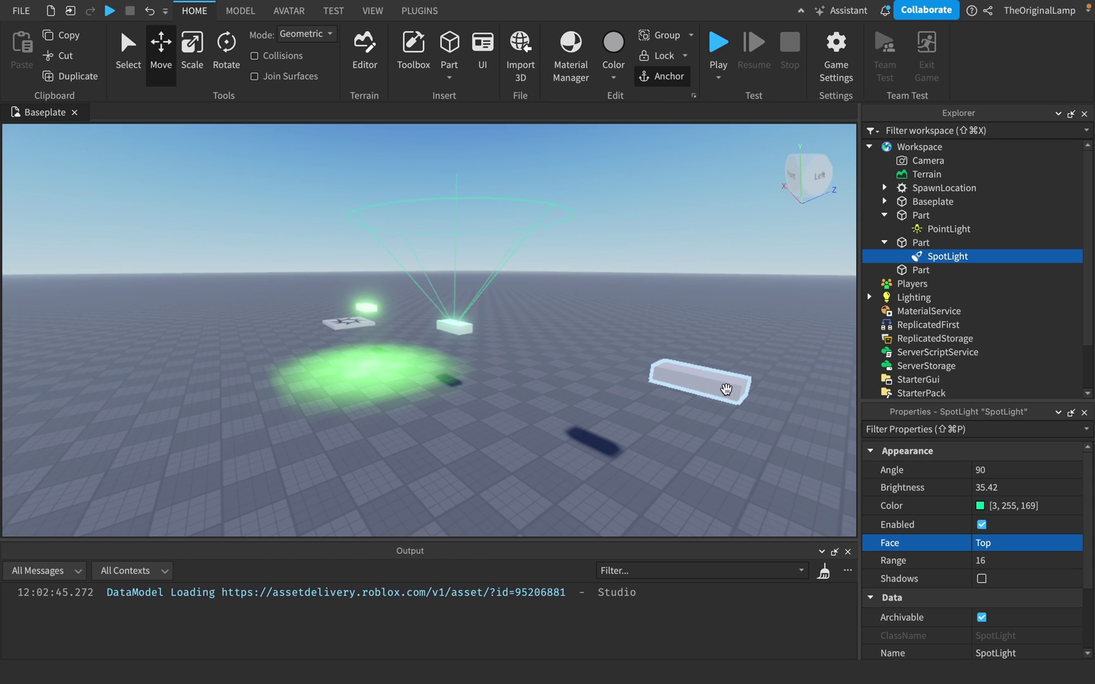
click(1004, 545)
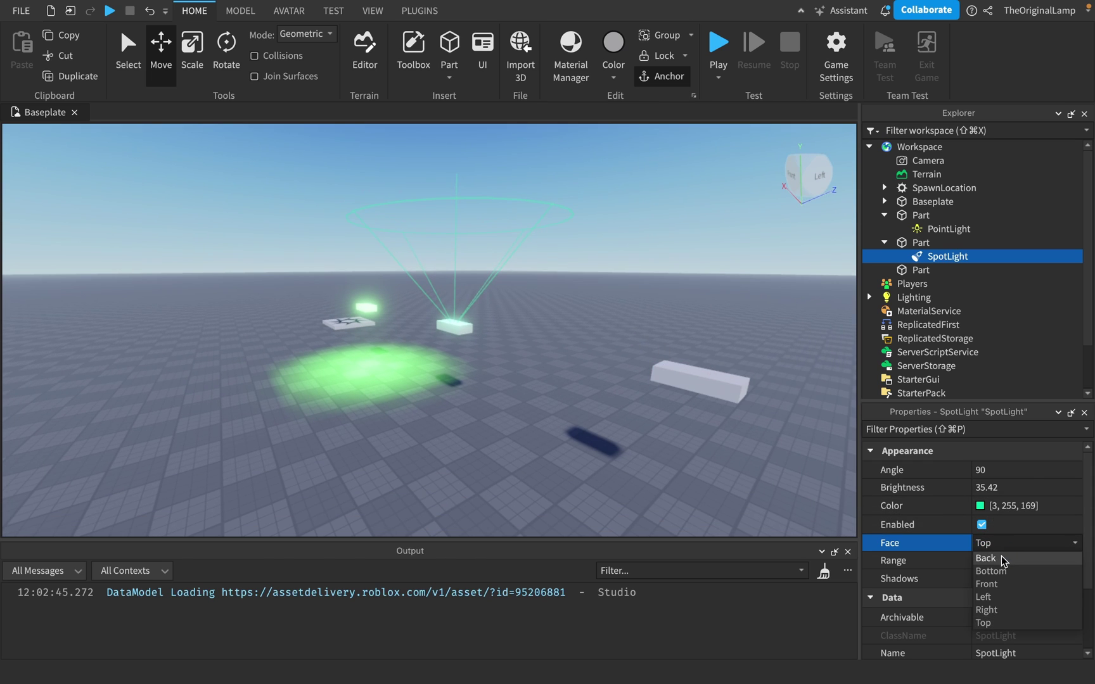
click(998, 584)
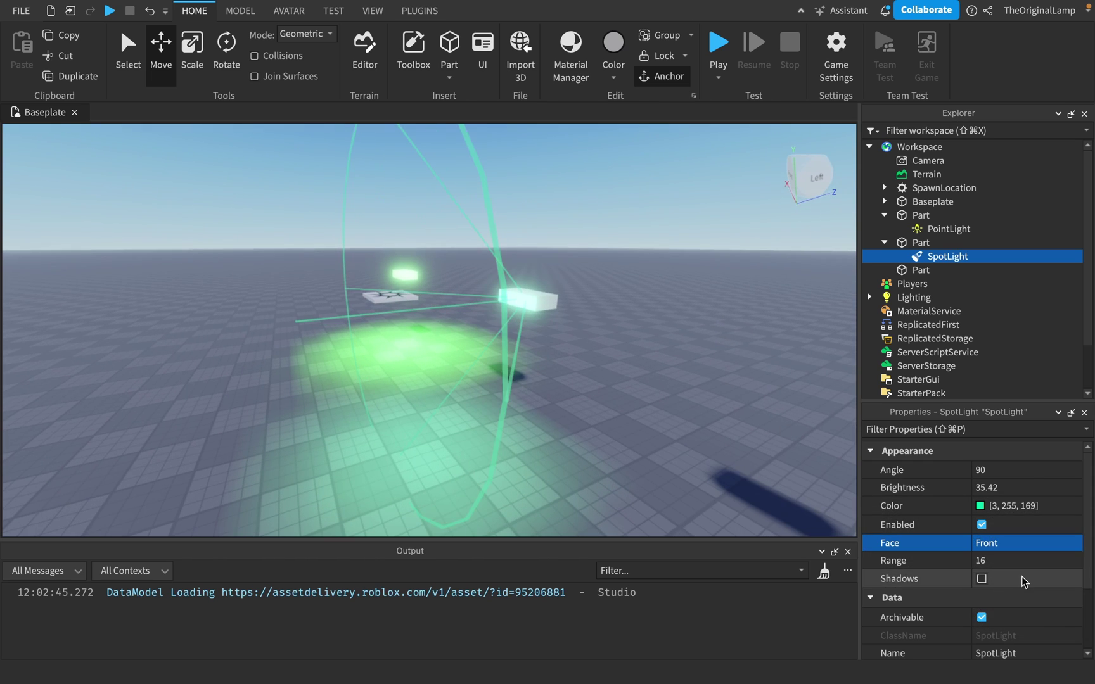
Step: Set the SpotLight's range to 33 and inspect its extended beam on the baseplate
click(1022, 561)
drag(1049, 562, 1057, 562)
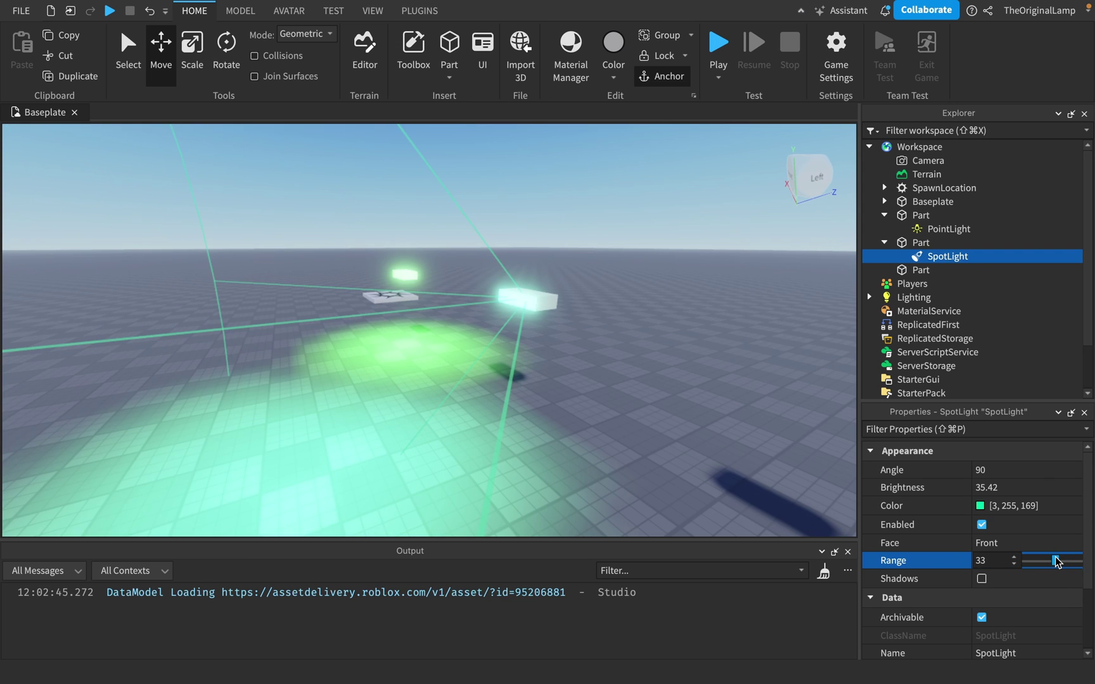
click(647, 279)
key(a)
right_drag(647, 279, 647, 281)
key(d)
click(714, 277)
click(947, 256)
scroll(1001, 517, down, 5)
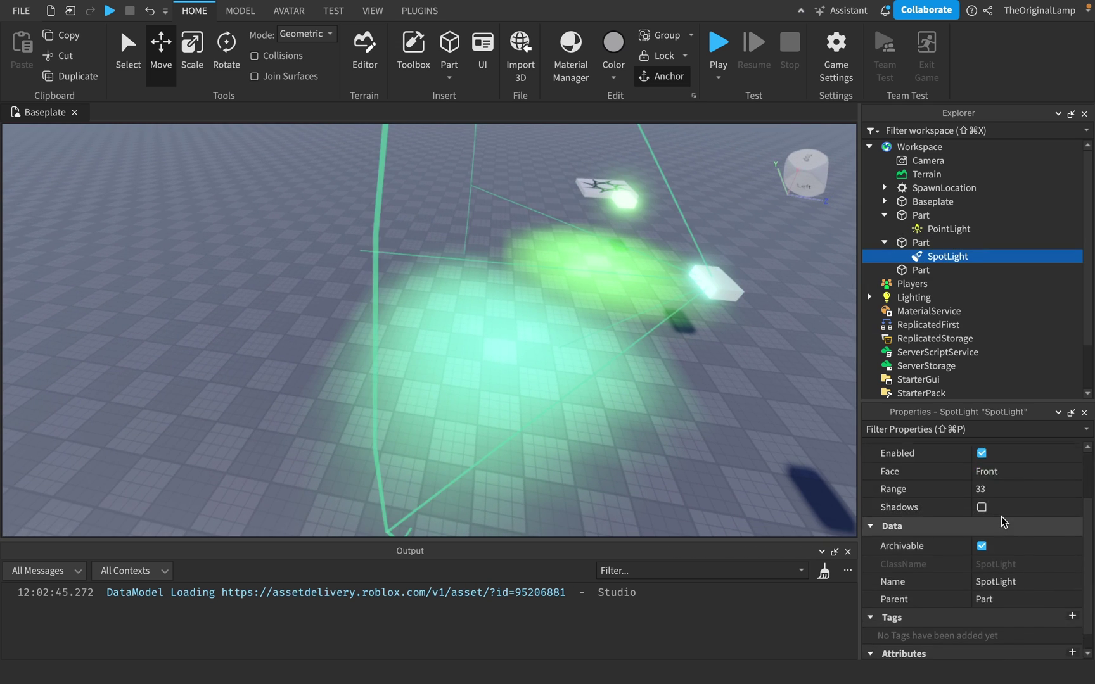
scroll(988, 469, up, 3)
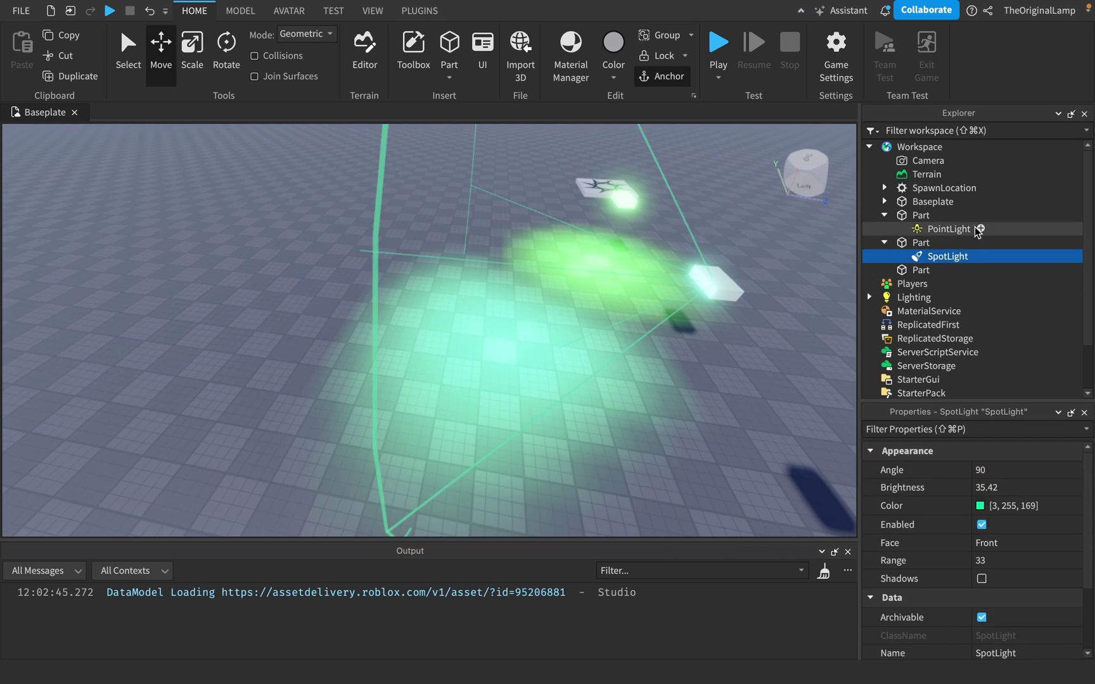
Step: Add a SurfaceLight to the third part, the one without a light, and focus the view on it
click(940, 270)
text(lig)
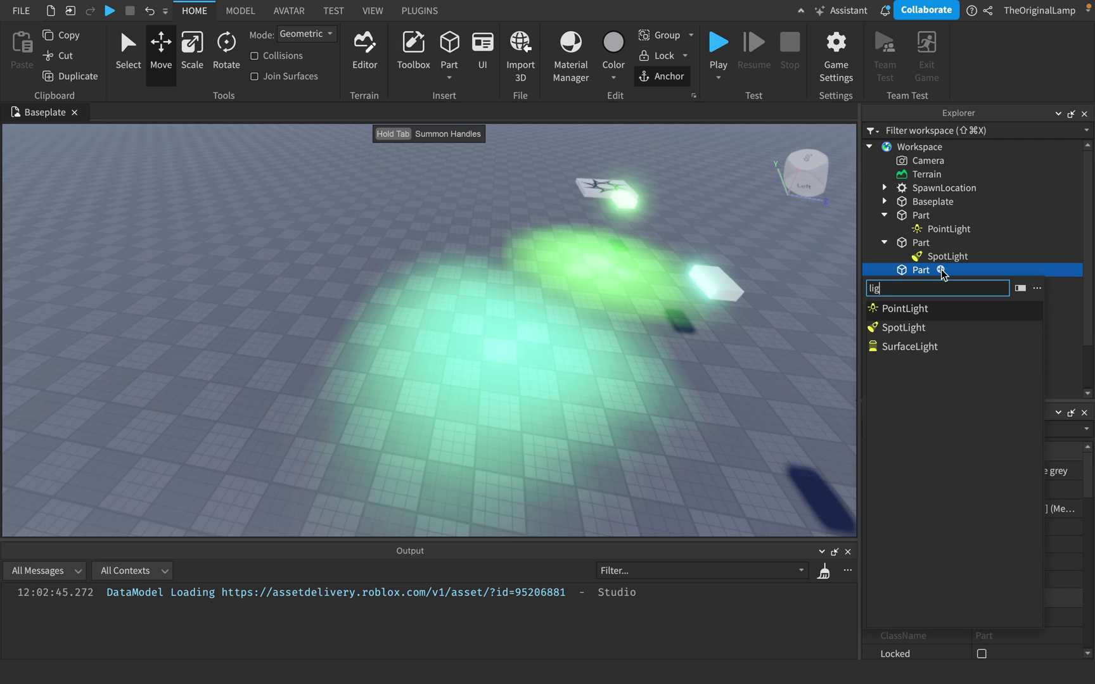
click(909, 347)
key(f)
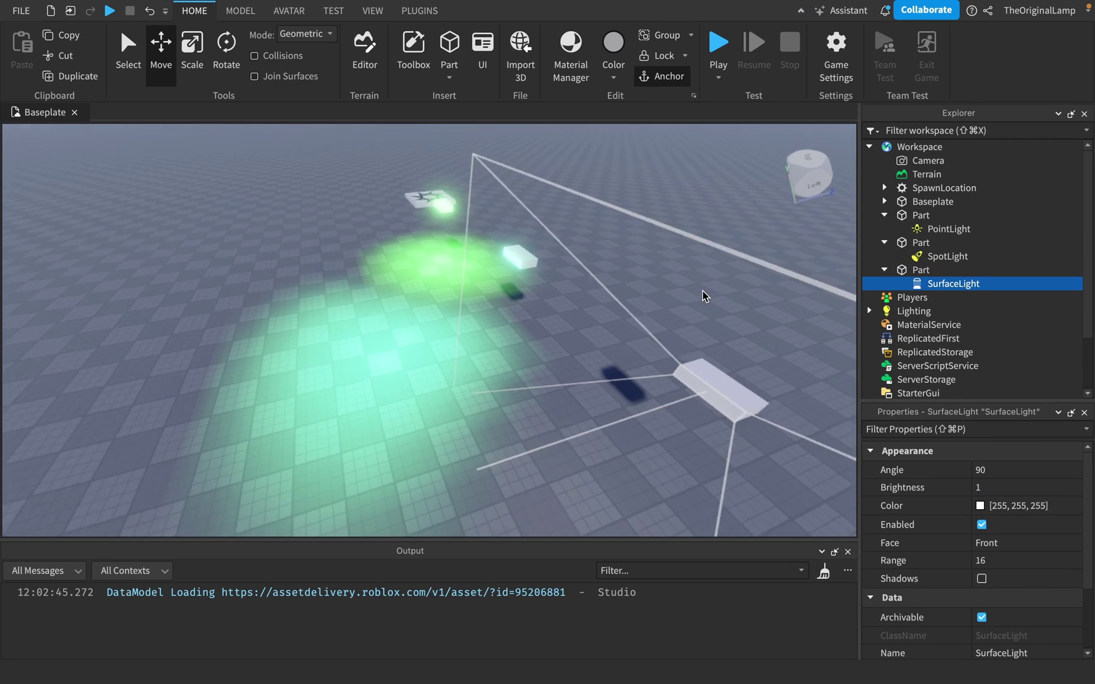
Step: Try out a range of 27 for the SurfaceLight
right_drag(702, 290, 705, 290)
key(a)
key(s)
key(a)
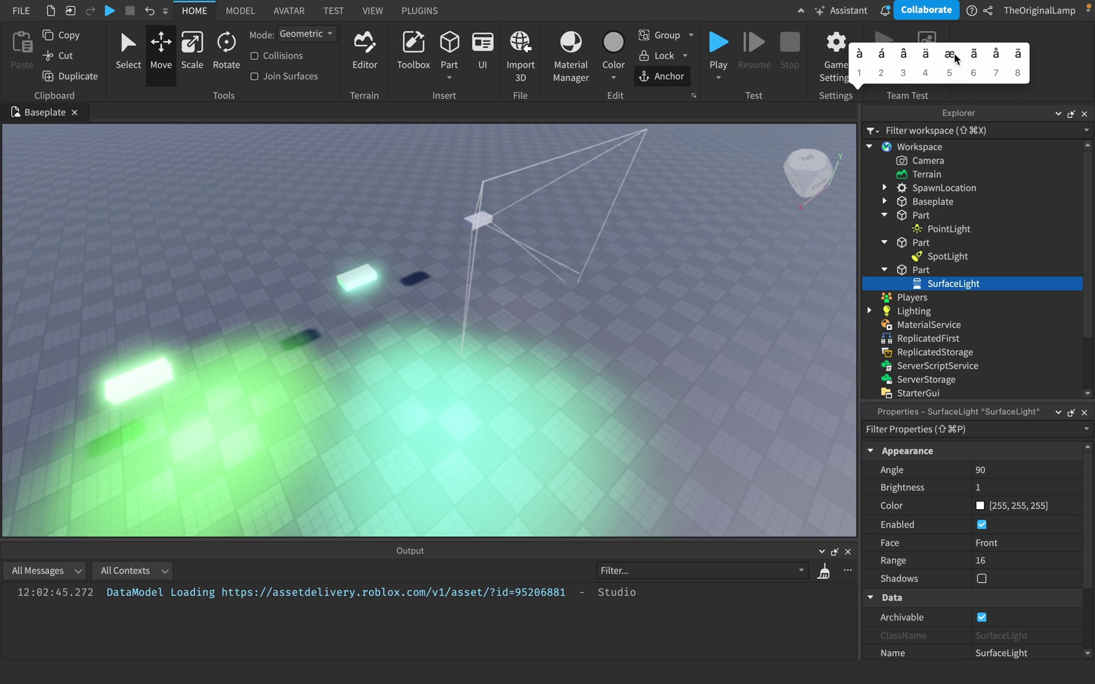
click(1055, 81)
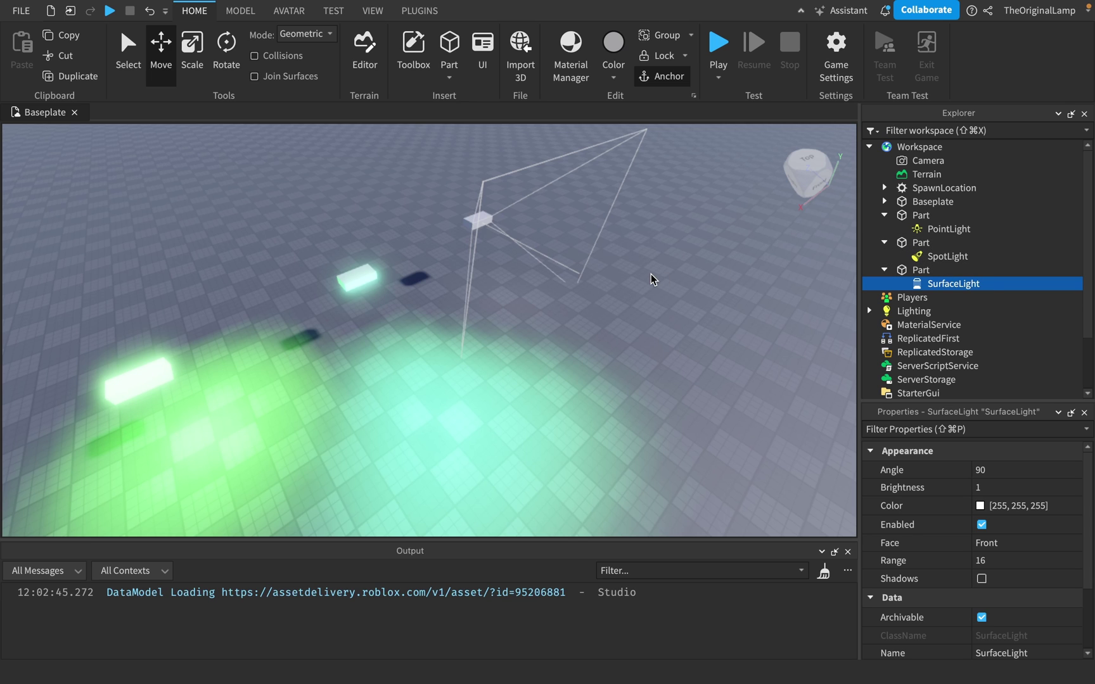
right_drag(651, 274, 651, 273)
key(a)
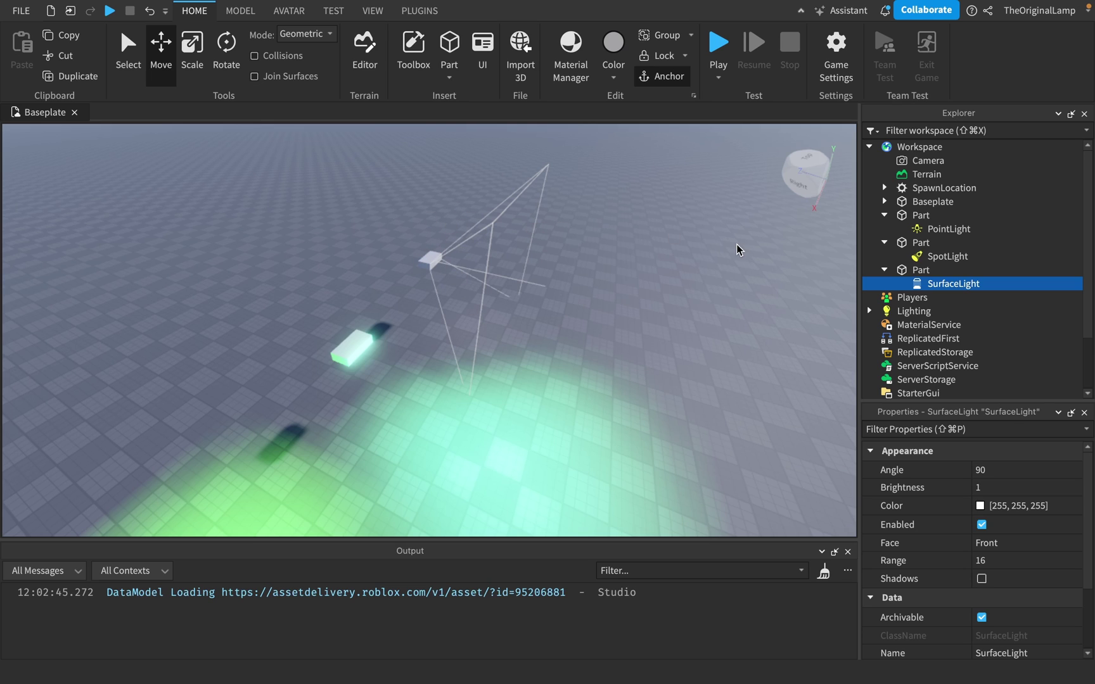
click(1012, 562)
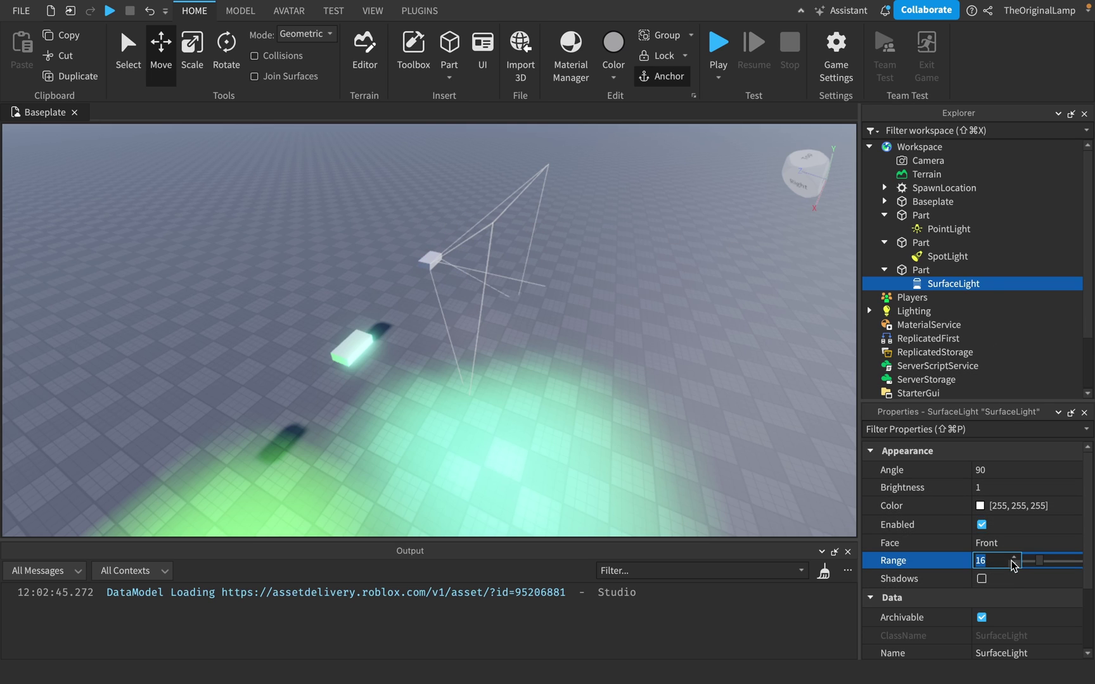
drag(1043, 565, 1058, 564)
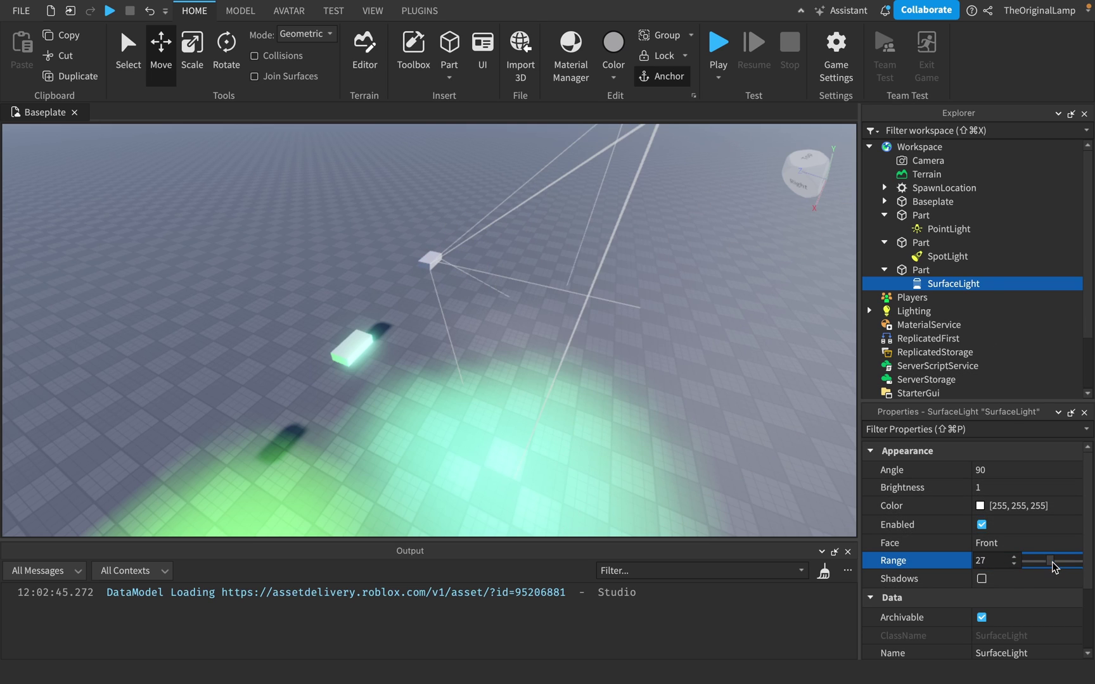
Step: Set the SurfaceLight's angle to 54 and its brightness to 40
click(1005, 469)
click(1060, 472)
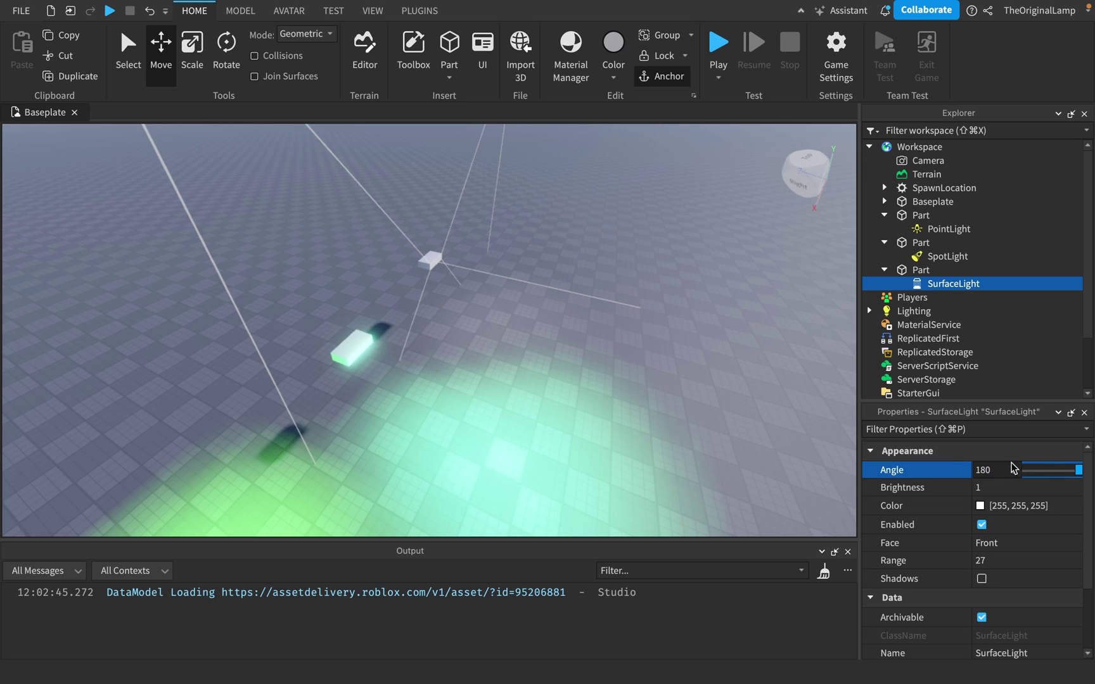
mouse_move(1079, 470)
mouse_down()
mouse_move(1033, 469)
mouse_move(1049, 488)
mouse_move(1073, 489)
mouse_up()
click(1035, 486)
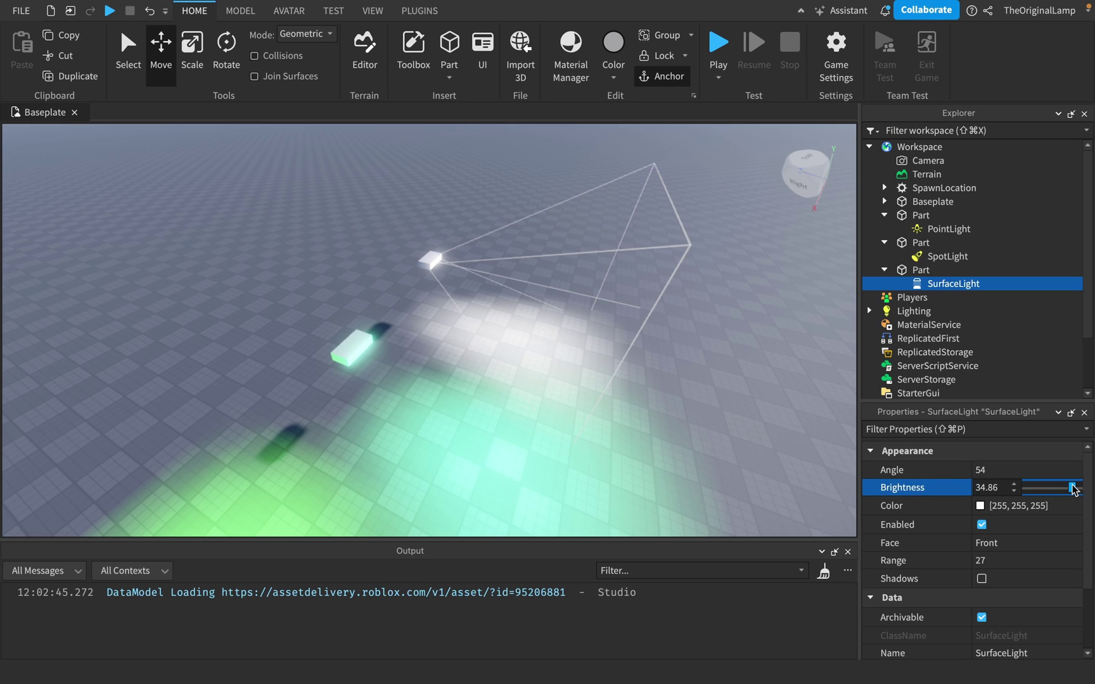
Step: Set the SurfaceLight's range to 45 and compare its beam with those of the other two lights
click(1044, 559)
drag(1047, 561, 1066, 562)
key(f)
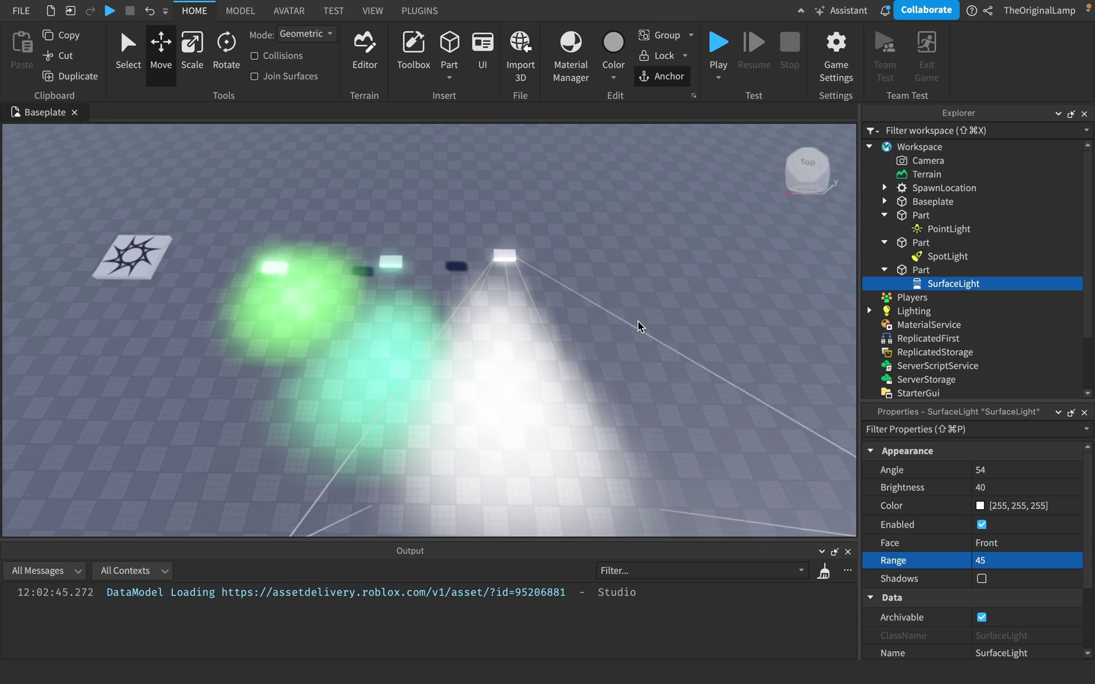
click(1002, 561)
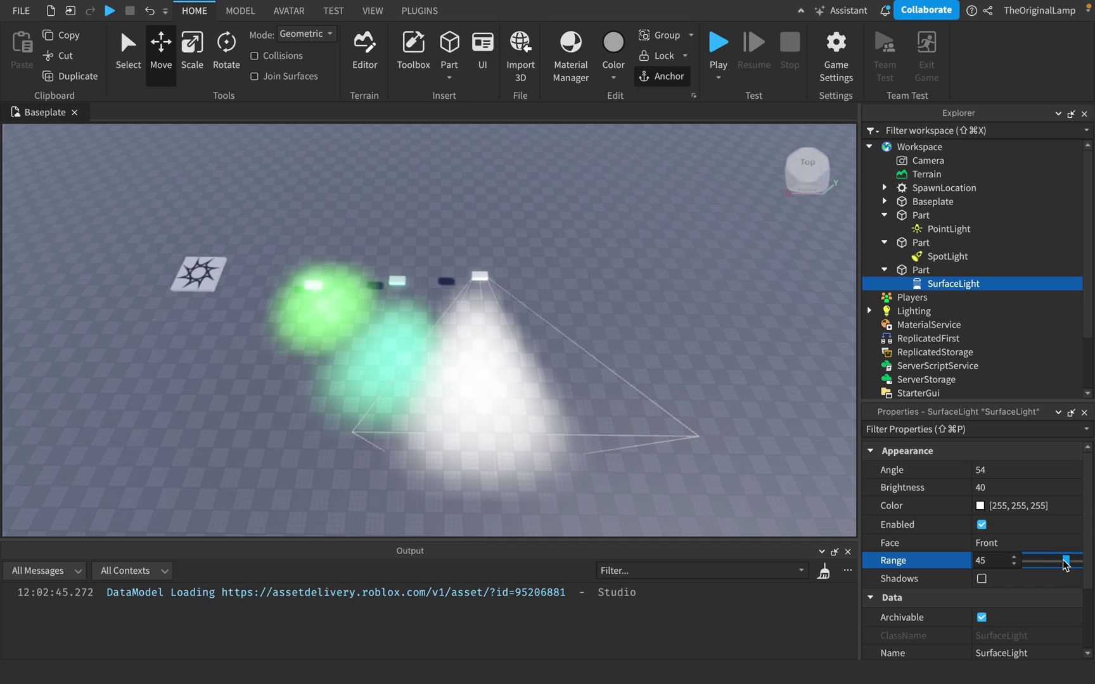
drag(1066, 564, 1061, 559)
key(w)
right_drag(848, 390, 696, 314)
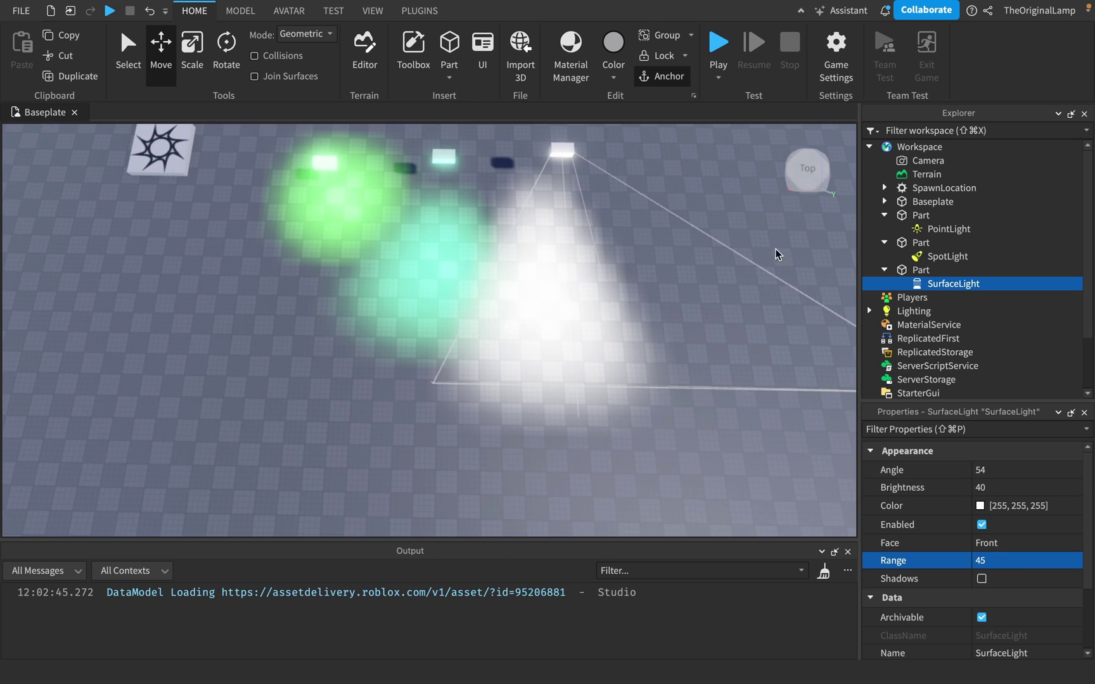
Step: Change the SurfaceLight's color to blue, RGB 0, 129, 255
click(981, 505)
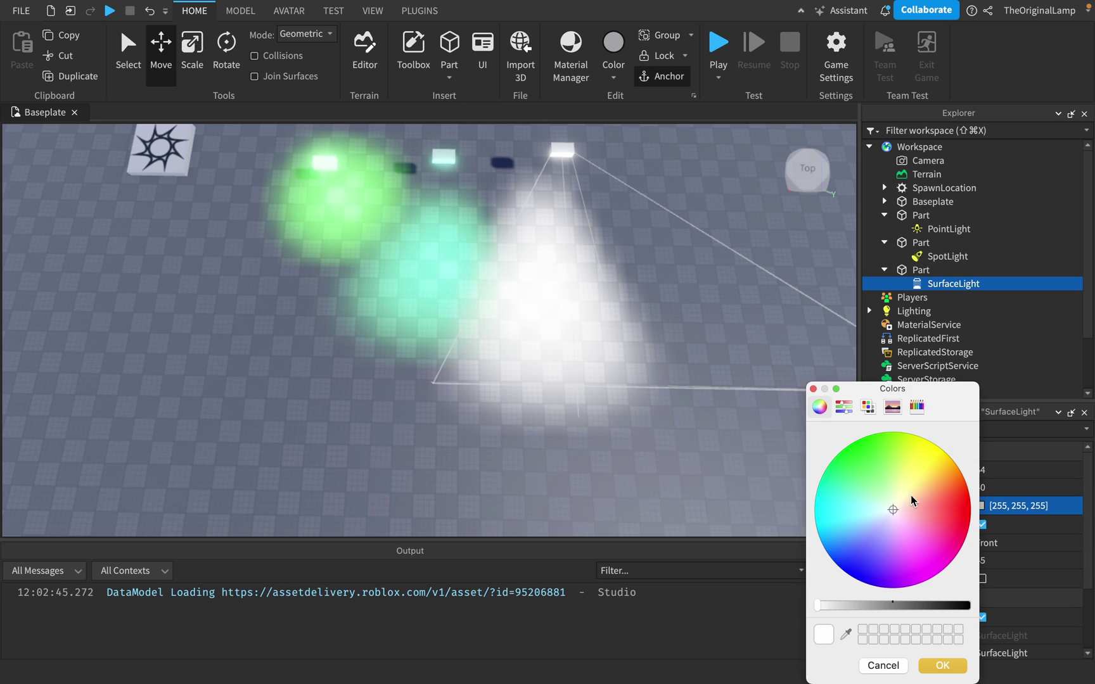
click(815, 508)
drag(813, 507, 811, 526)
mouse_move(818, 550)
mouse_down()
mouse_move(827, 465)
mouse_move(910, 581)
mouse_move(829, 535)
mouse_move(826, 552)
mouse_up()
click(939, 672)
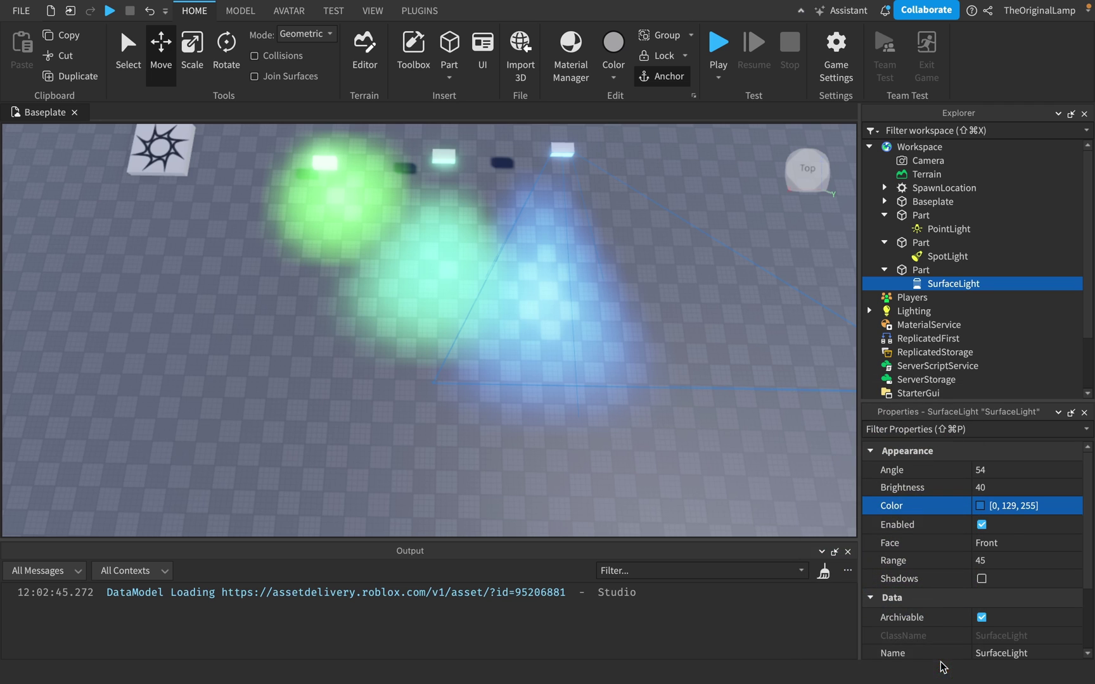
Step: Check the SurfaceLight's Range and Shadows properties and examine its blue beam on the baseplate
right_drag(625, 235, 625, 234)
scroll(625, 235, up, 3)
scroll(625, 234, down, 2)
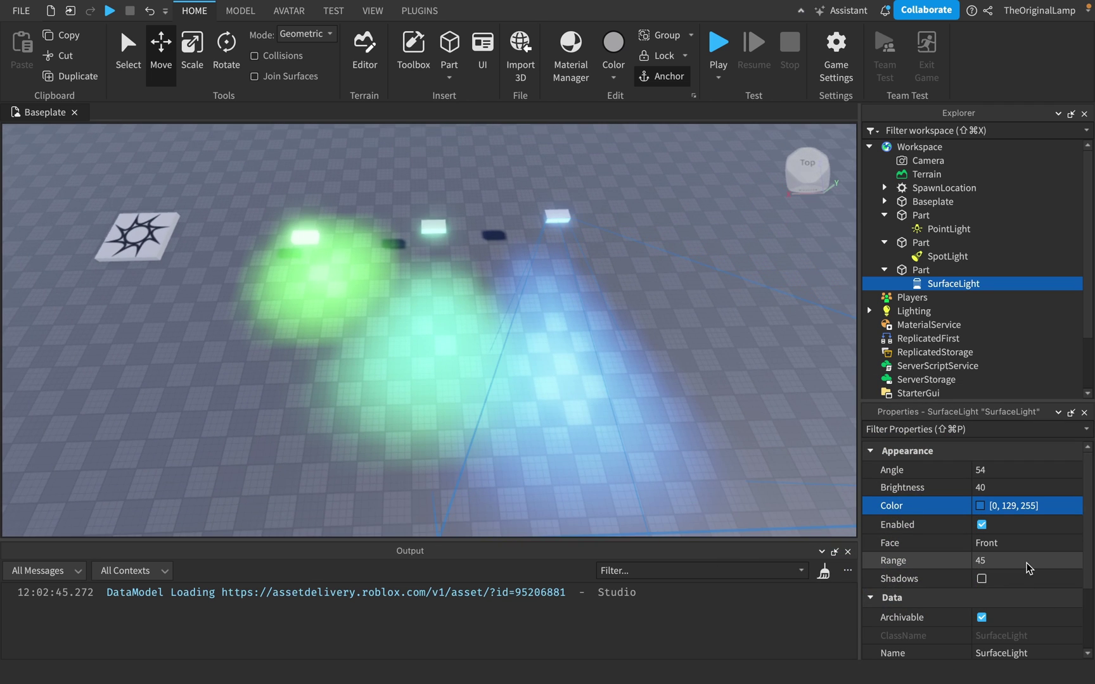
click(1027, 561)
drag(1067, 562, 1065, 566)
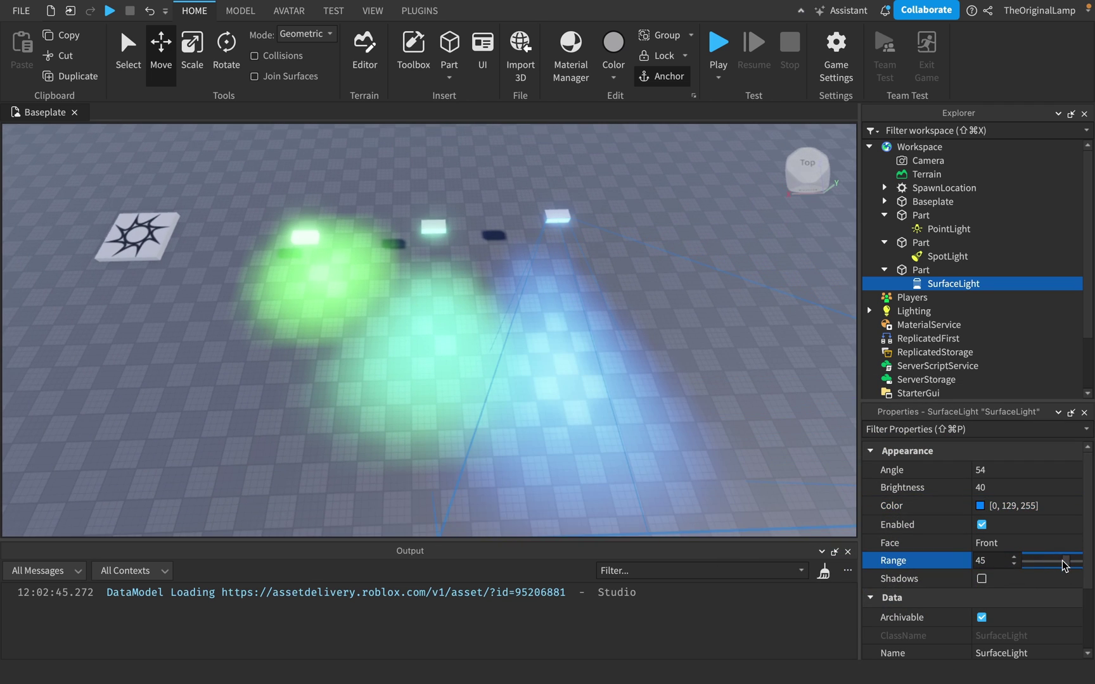
click(980, 580)
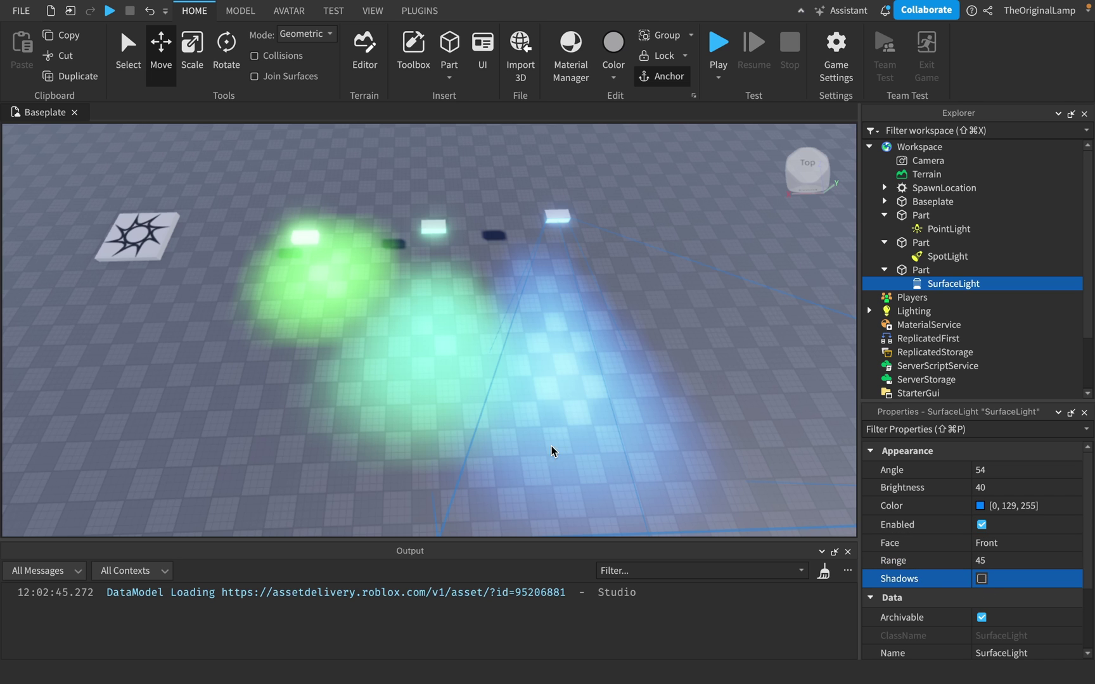
right_drag(695, 286, 845, 429)
key(w)
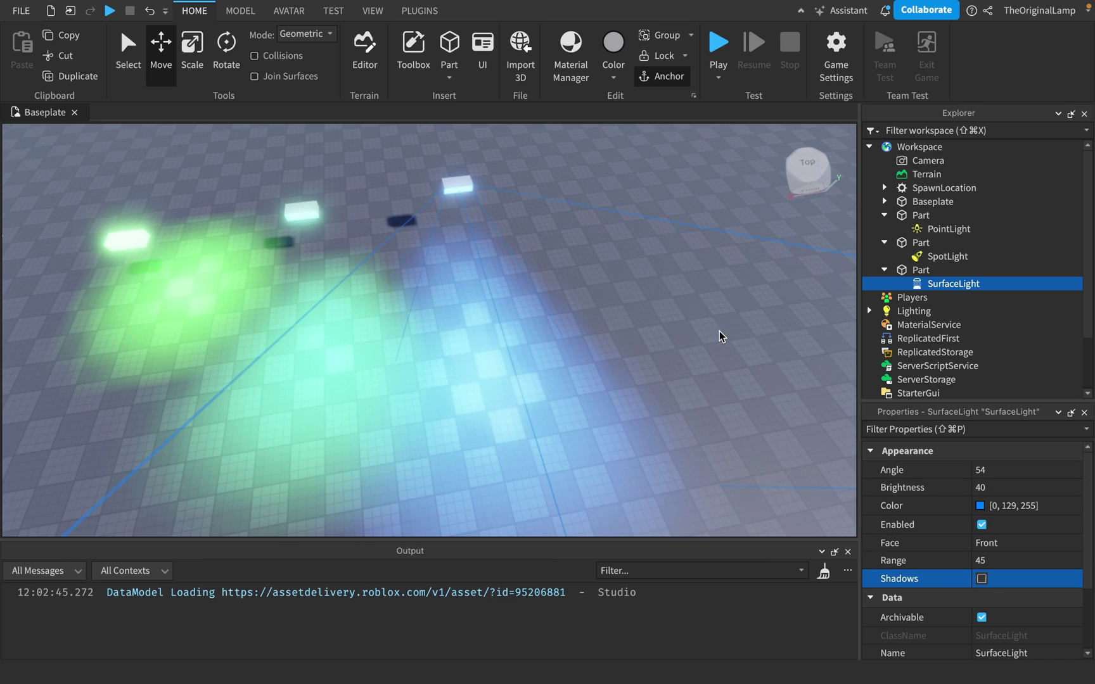
key(w)
right_drag(720, 331, 945, 528)
scroll(946, 528, down, 2)
scroll(946, 528, up, 2)
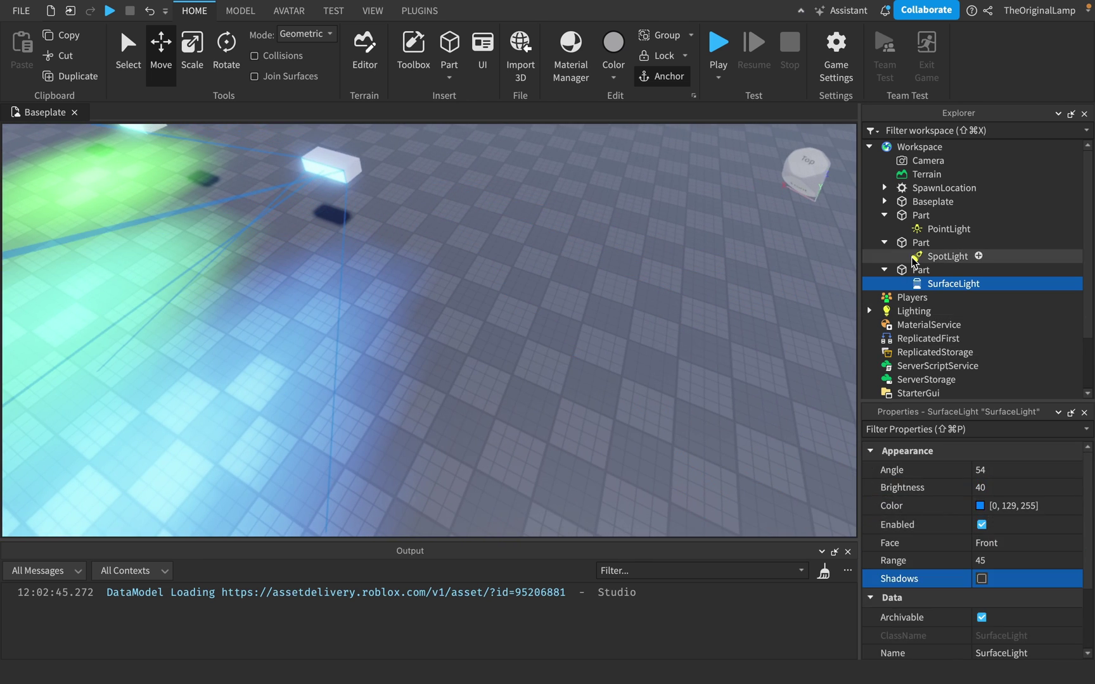
Step: Collapse the three light-holding parts in the Explorer and select the part that carries the SurfaceLight
click(885, 270)
click(885, 242)
click(885, 216)
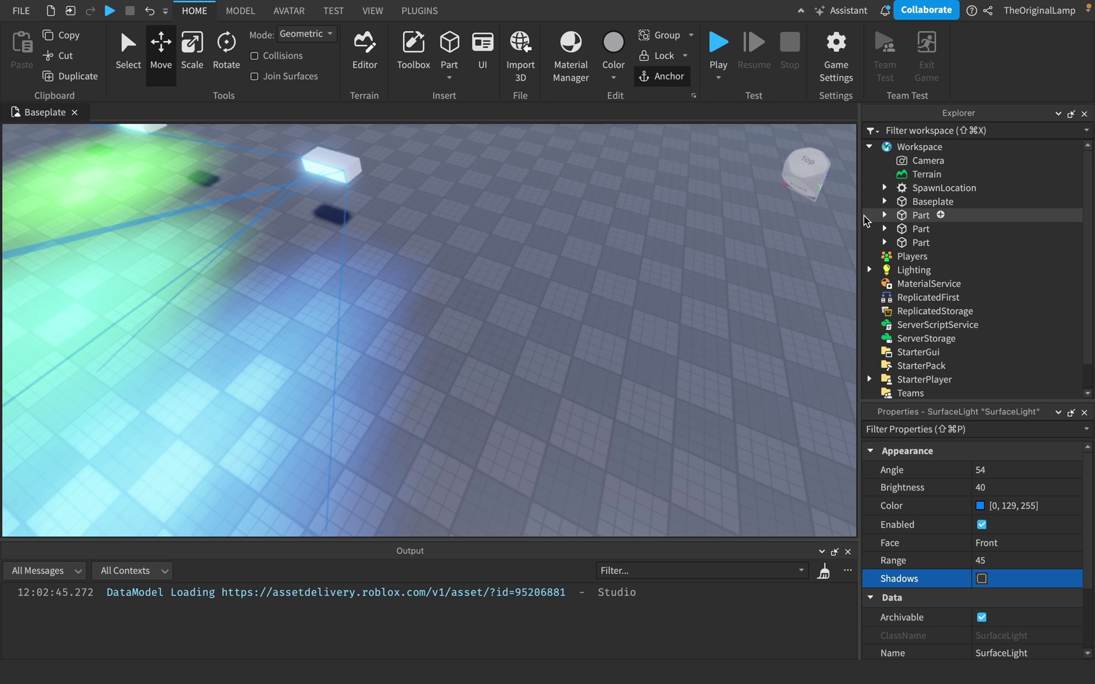
click(689, 223)
scroll(689, 220, down, 5)
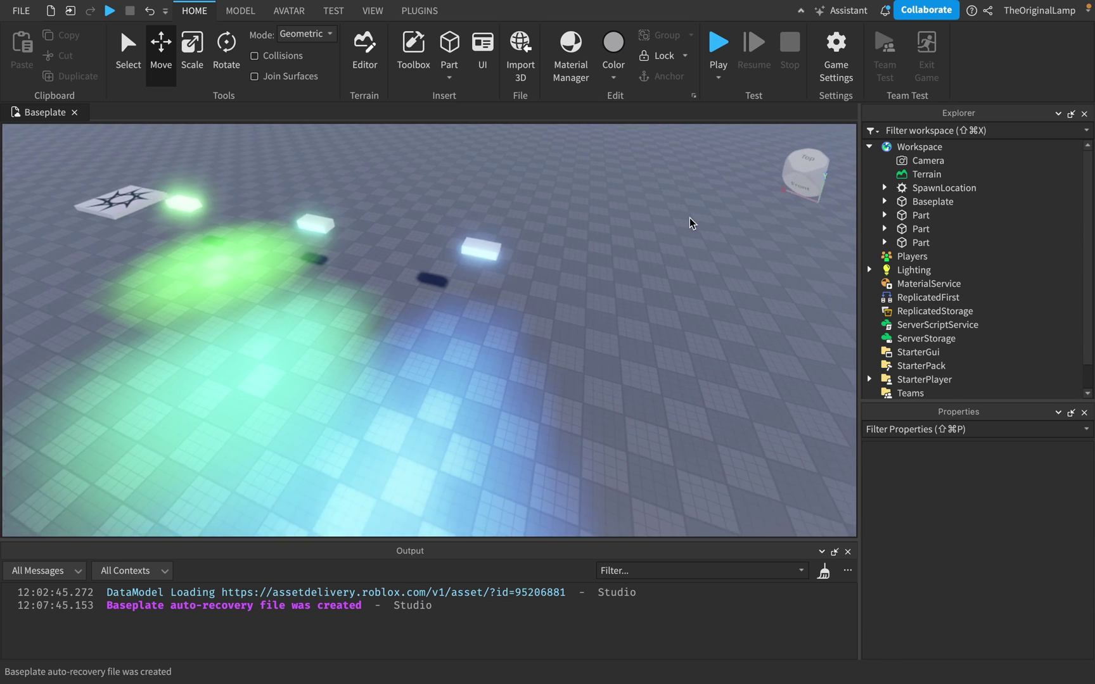
scroll(690, 217, down, 3)
click(539, 266)
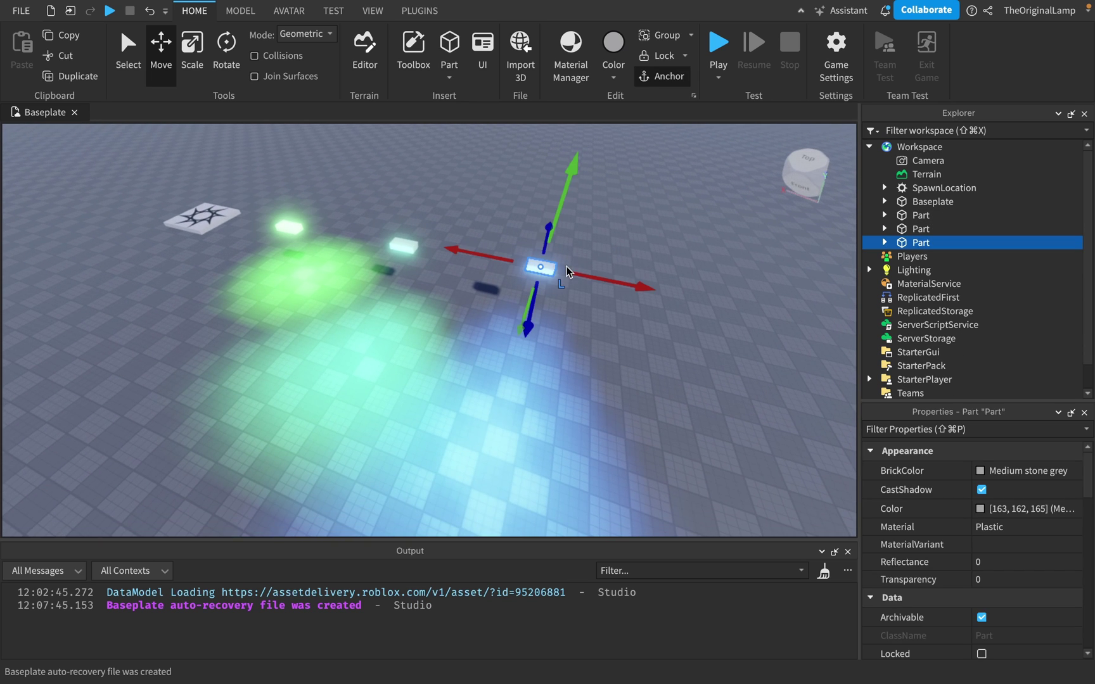
Step: Move the part carrying the SurfaceLight slightly farther from the other two parts, and select the part carrying the SpotLight
drag(604, 280, 618, 282)
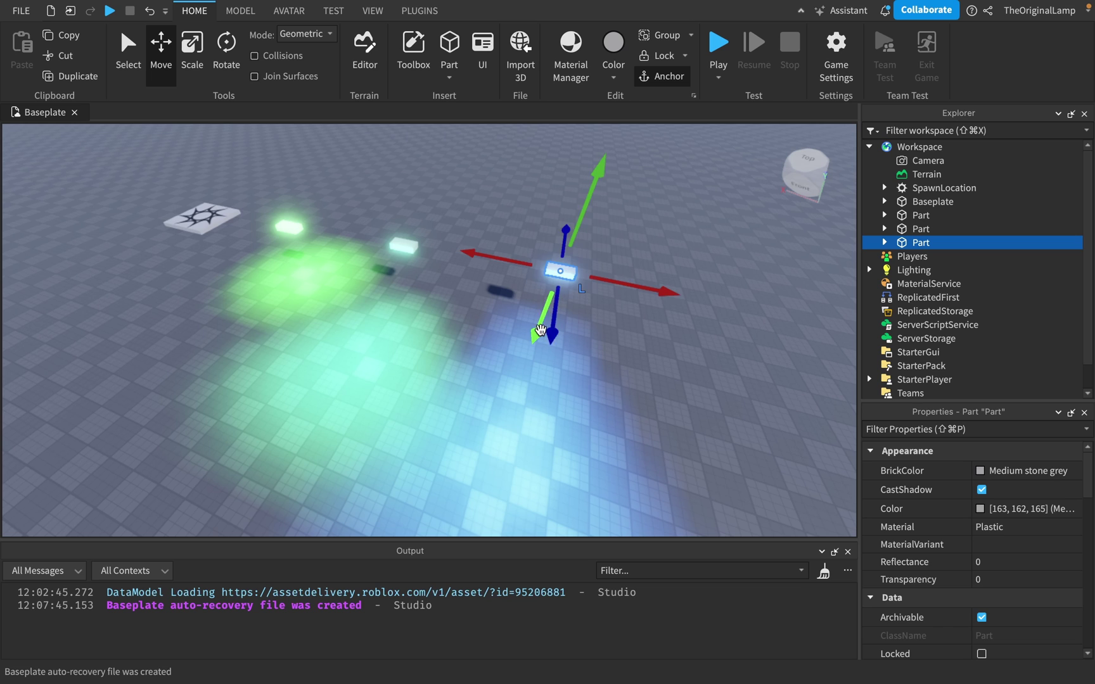
drag(552, 335, 553, 340)
right_drag(554, 339, 526, 332)
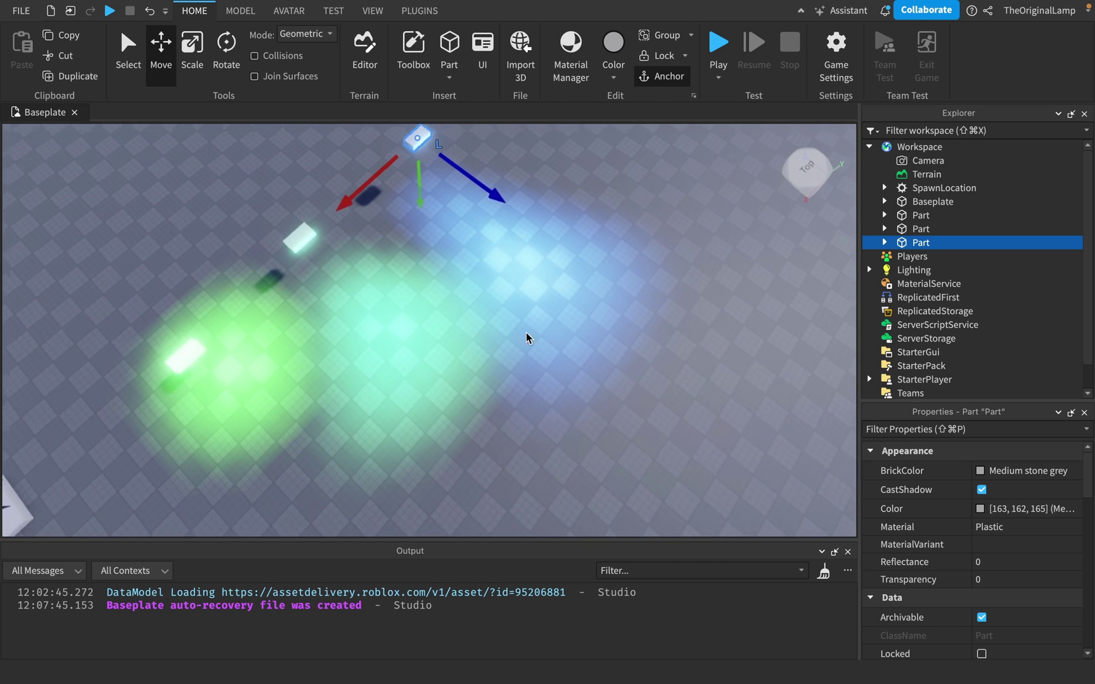
key(s)
key(a)
click(337, 243)
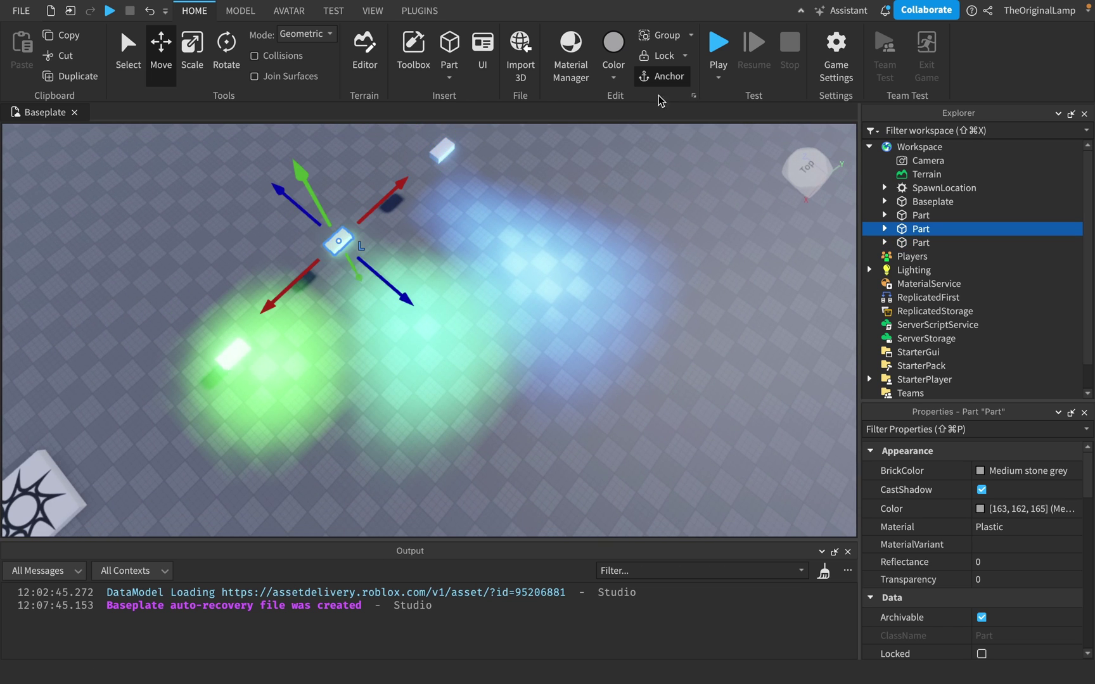
Step: Start a playtest and walk the character through the turquoise and green lights to examine how they illuminate it
click(747, 112)
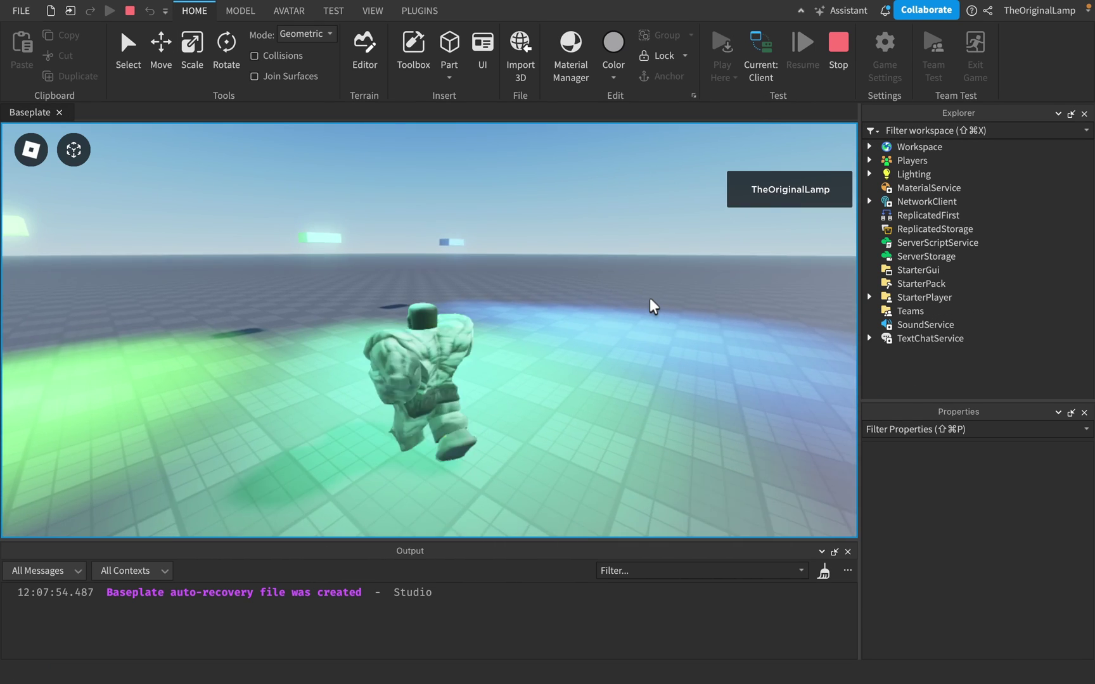
key(w)
key(a)
right_drag(649, 298, 649, 298)
key(d)
key(s)
key(d)
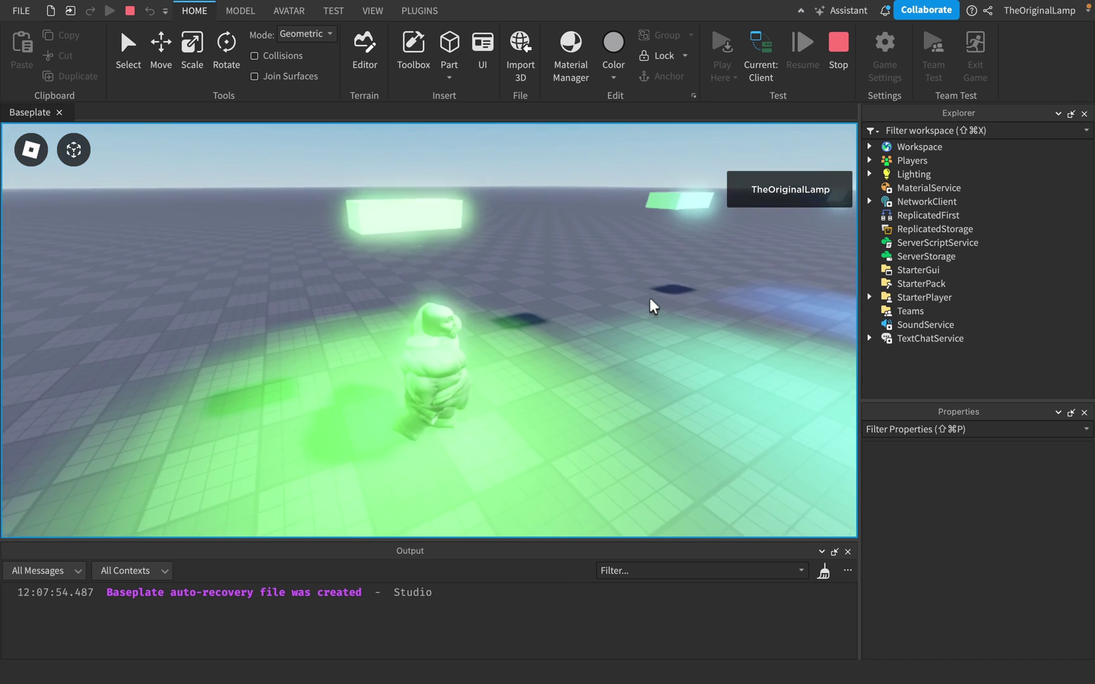
scroll(398, 439, up, 2)
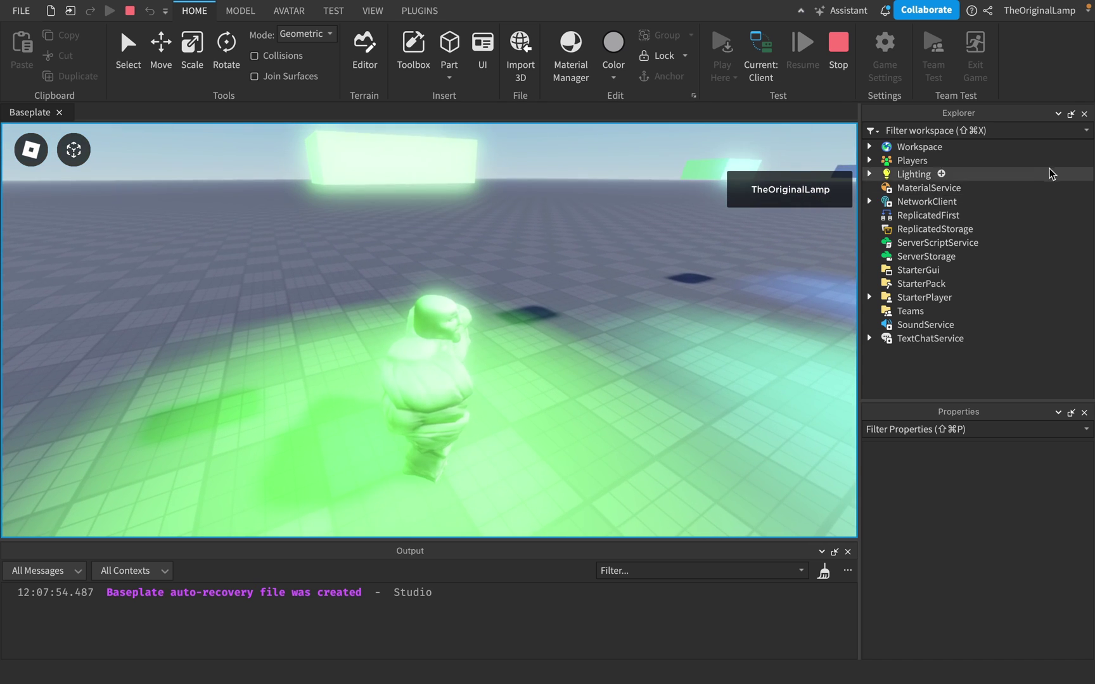
key(a)
right_drag(696, 287, 696, 288)
key(w)
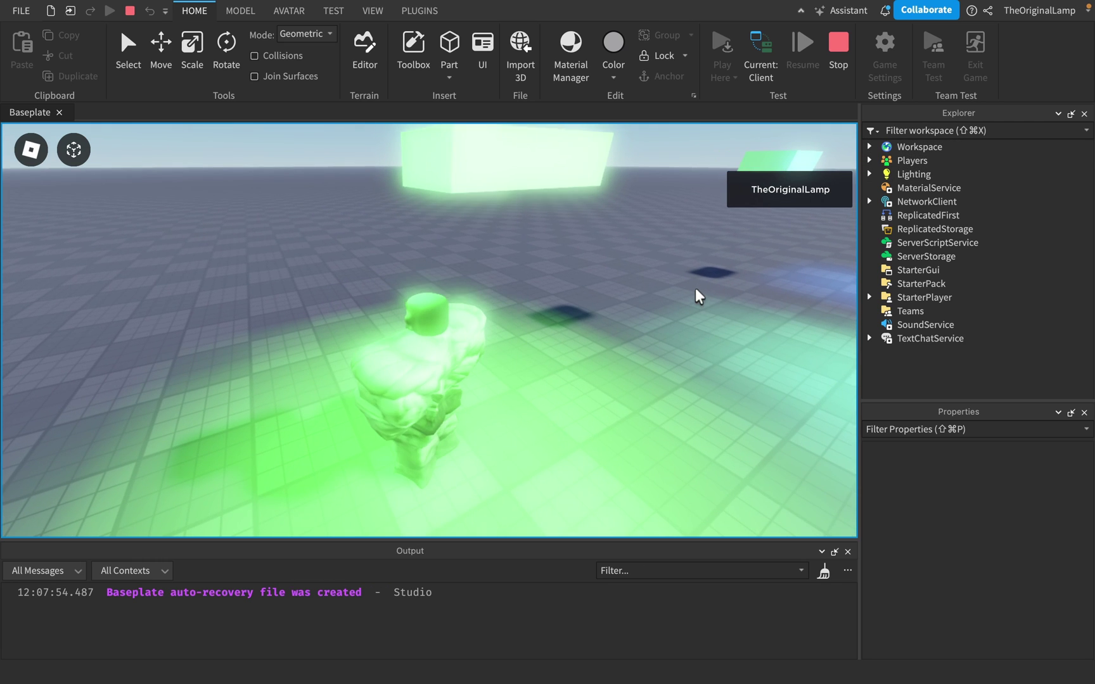
Step: Inspect the PointLight's Shadows property during the playtest and examine the shadow the character casts in the green light
click(870, 147)
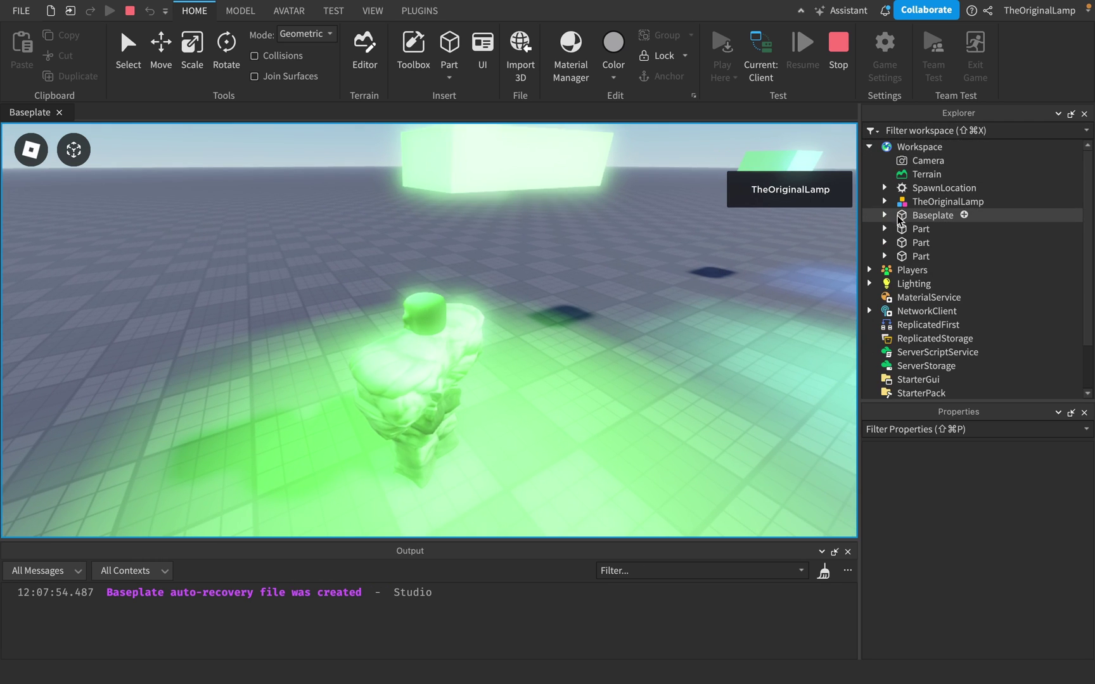
click(885, 229)
click(949, 243)
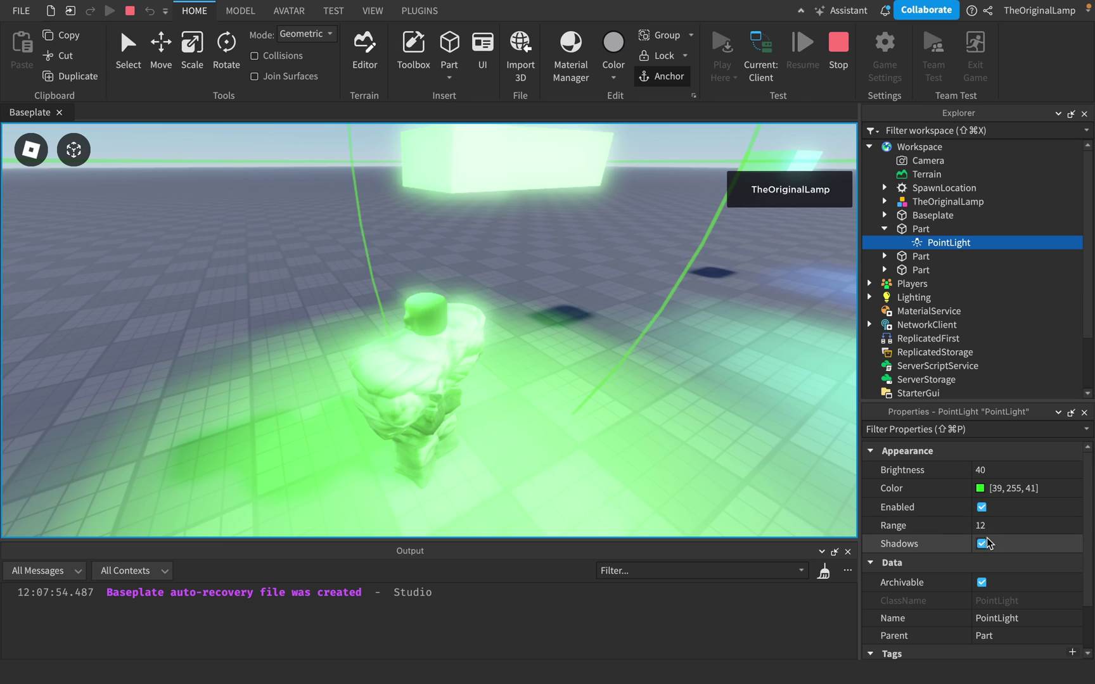
right_drag(638, 397, 638, 397)
scroll(638, 397, down, 4)
key(a)
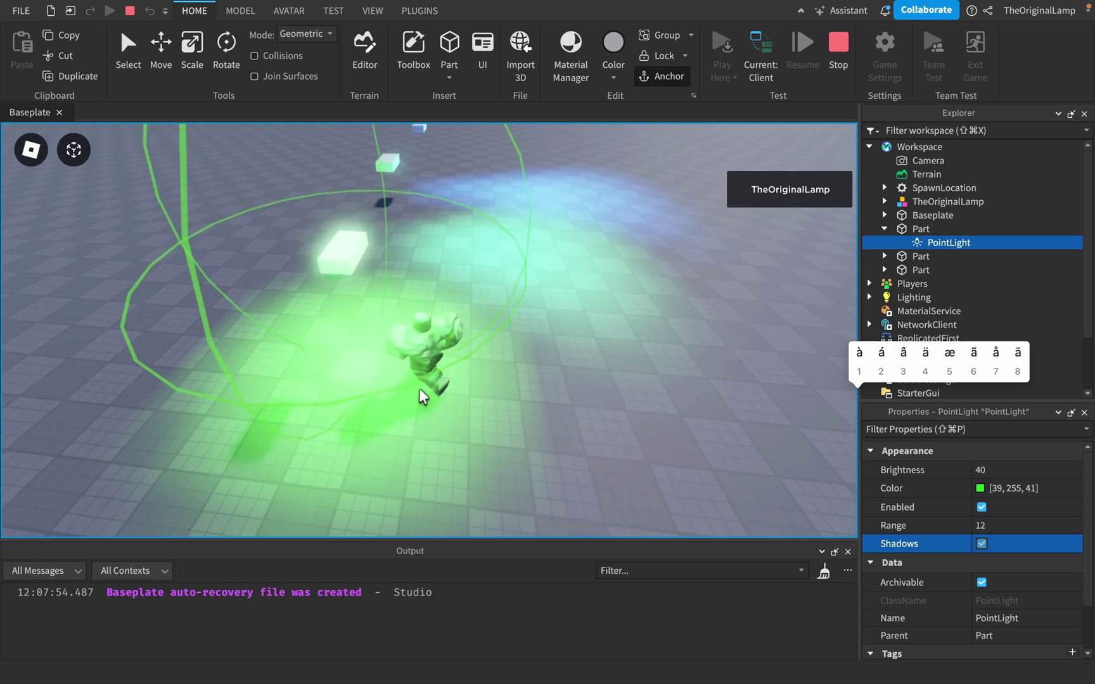
key(w)
right_drag(557, 378, 557, 378)
key(d)
click(885, 229)
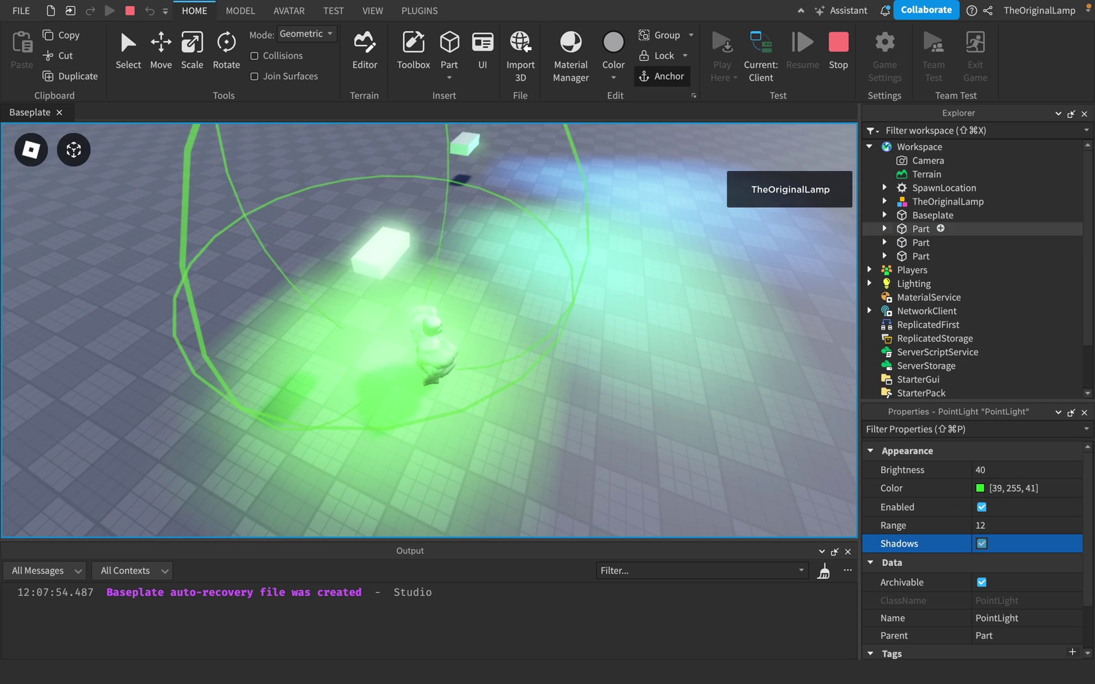
Step: Walk the character between the lights and examine their effect on its body and shadow from close up and from afar
key(s)
right_drag(594, 299, 594, 299)
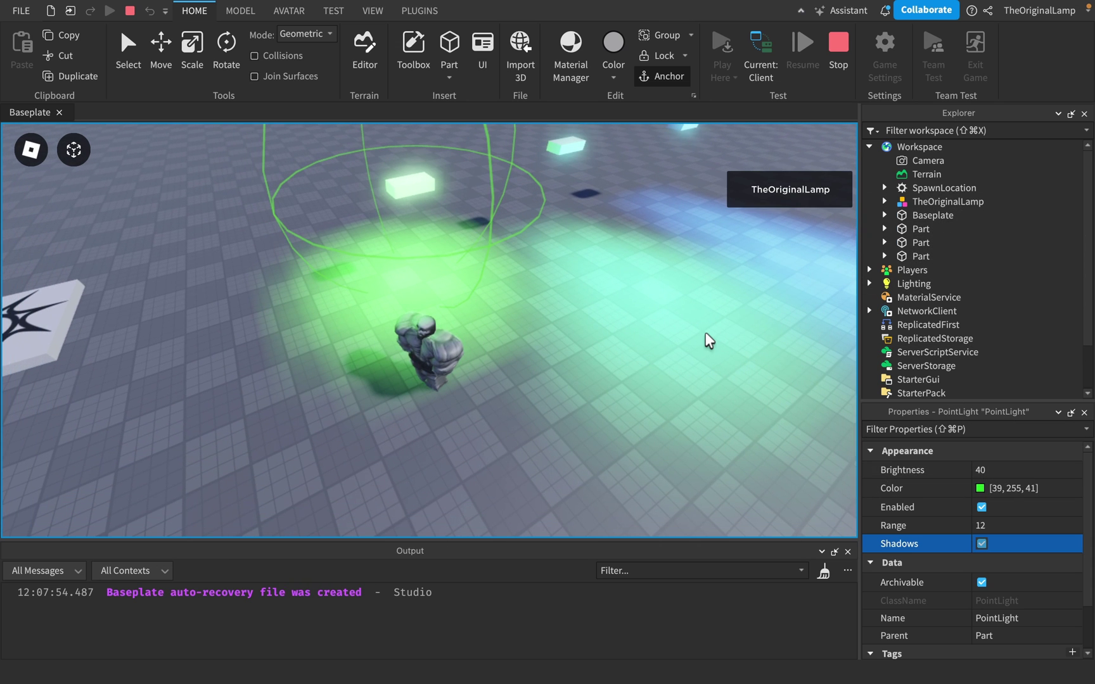
key(d)
right_drag(707, 327, 726, 326)
key(s)
scroll(708, 327, up, 5)
key(s)
key(w)
key(a)
key(s)
key(w)
key(s)
scroll(710, 328, down, 3)
key(s)
scroll(710, 328, up, 3)
key(a)
key(a)
key(d)
key(s)
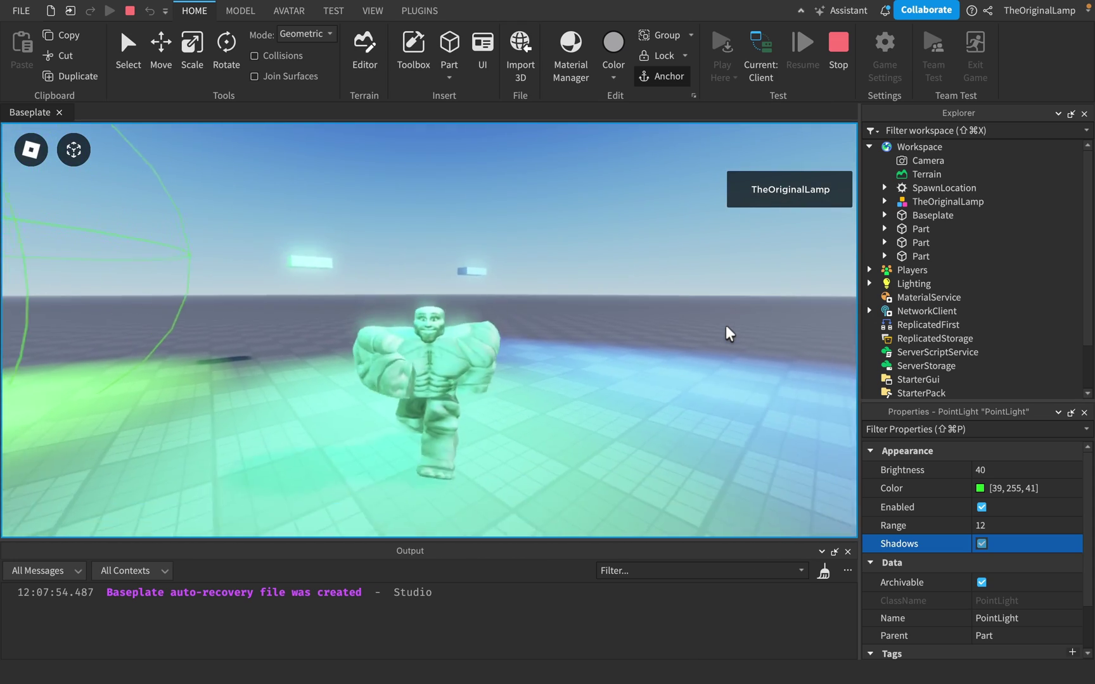
scroll(511, 312, up, 5)
right_drag(511, 312, 512, 312)
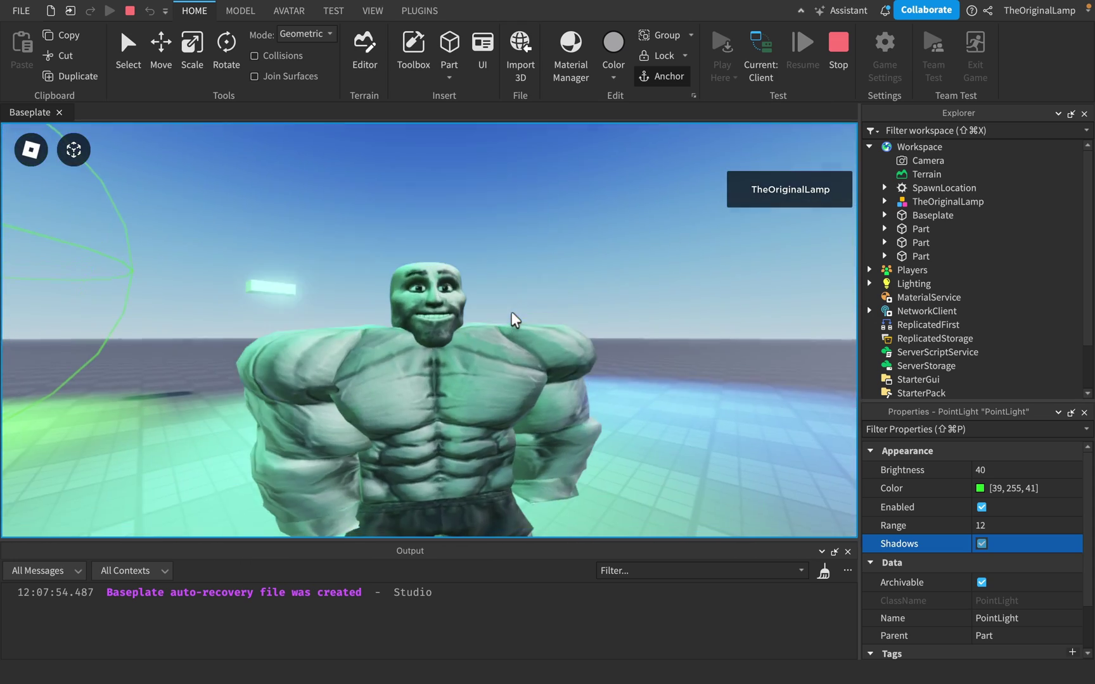
scroll(512, 312, down, 5)
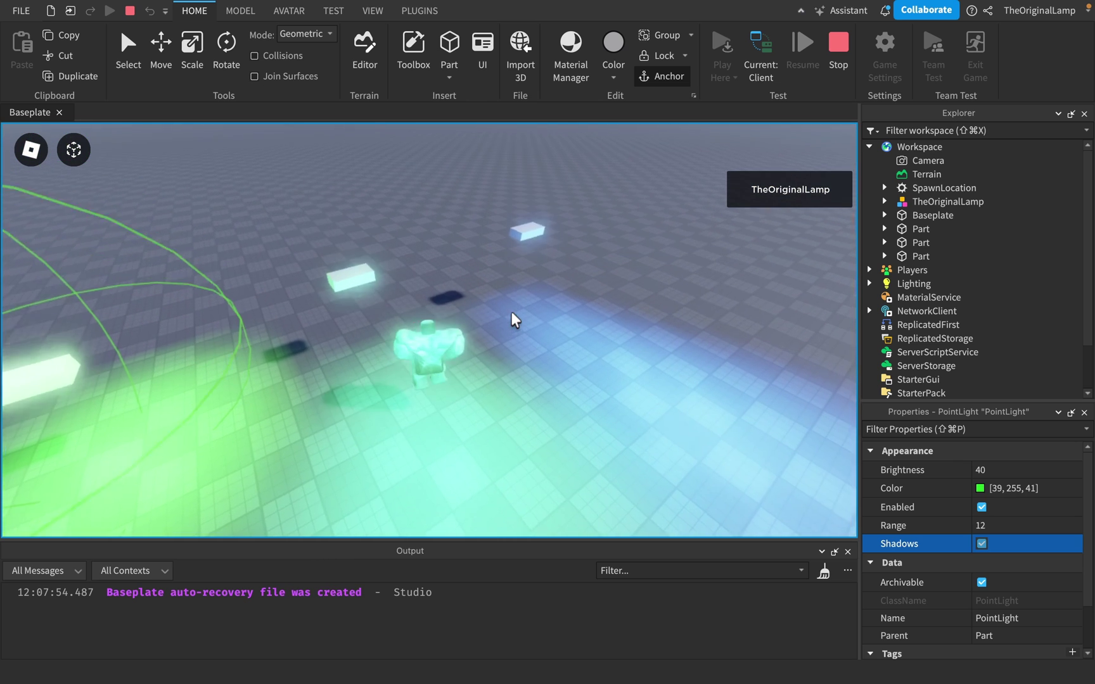
Step: End the playtest and expand the part that holds the SpotLight in the Explorer
key(a)
key(s)
key(space)
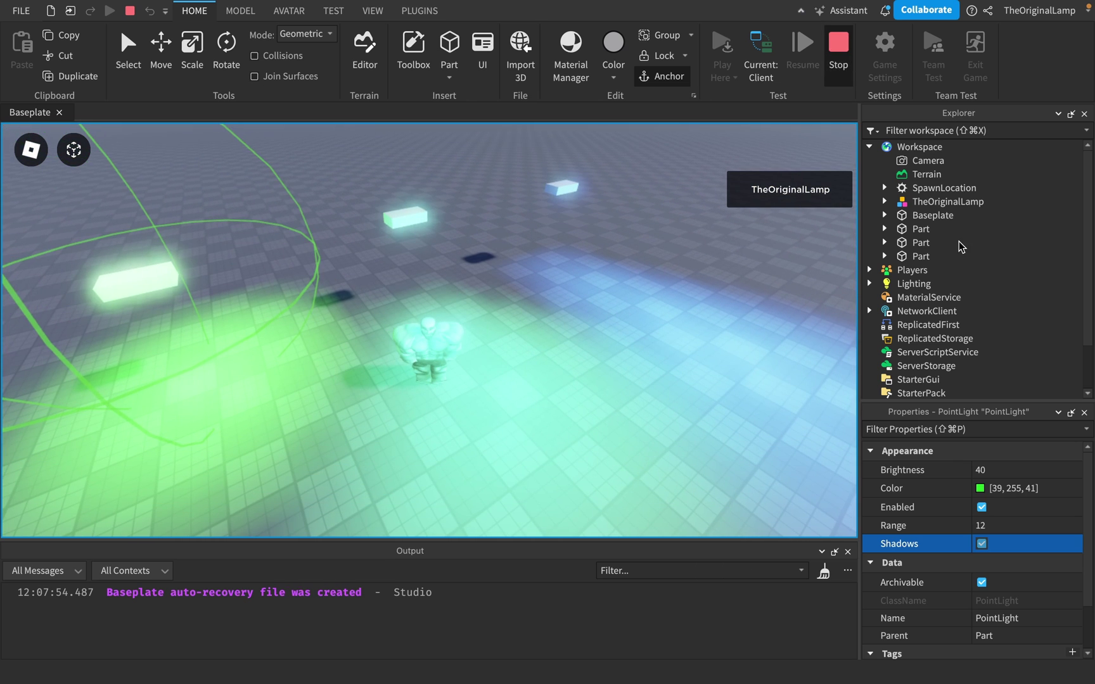
click(935, 228)
click(885, 229)
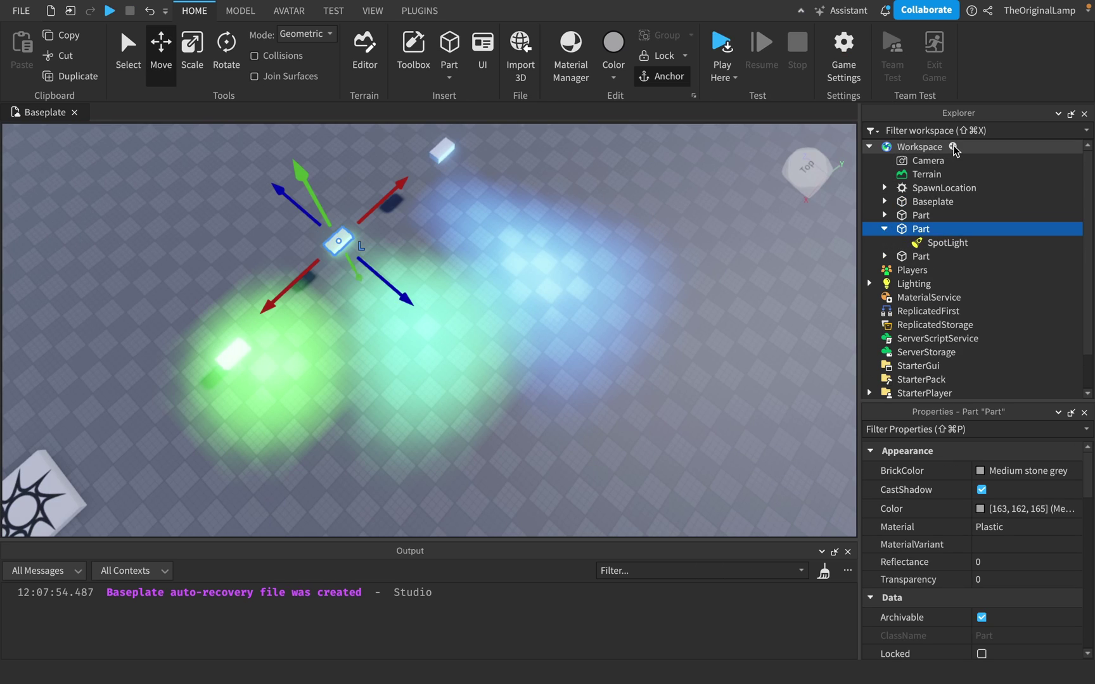
click(953, 147)
text(ligh)
key(BackSpace)
key(BackSpace)
key(BackSpace)
key(BackSpace)
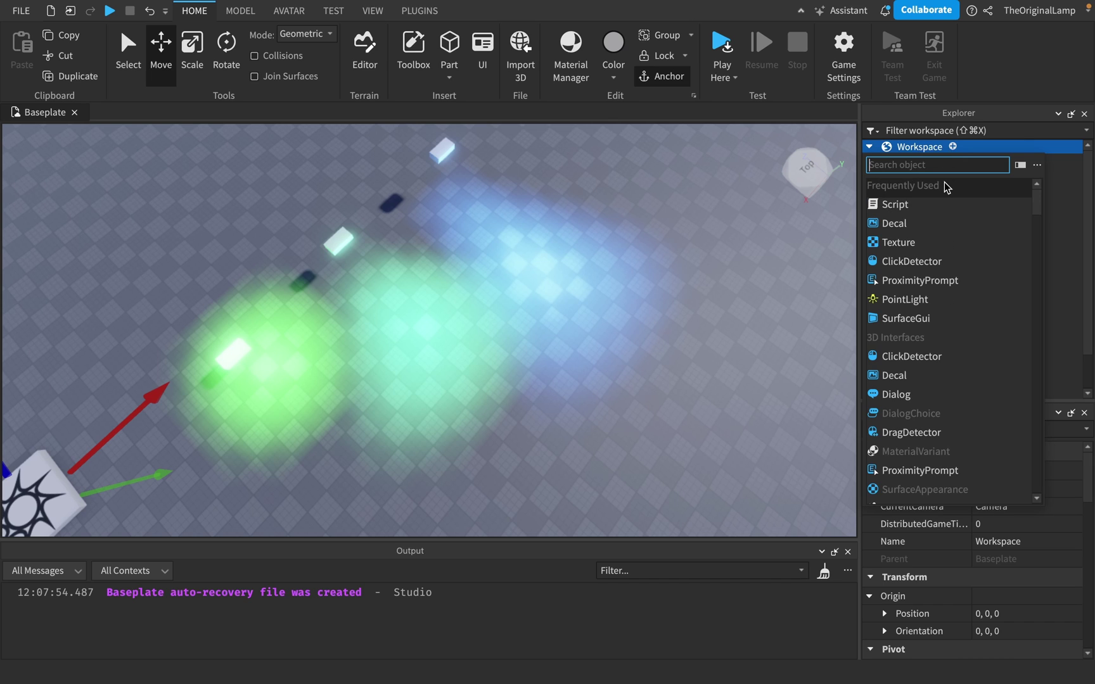
click(953, 148)
click(869, 147)
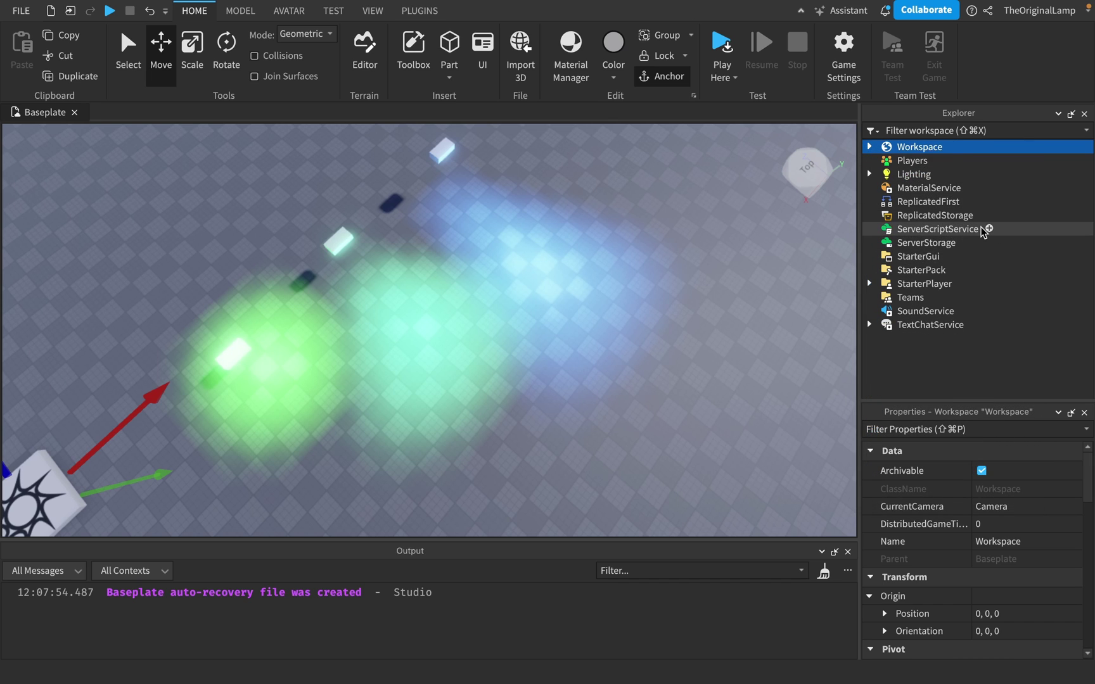
Step: Insert a Script into ServerScriptService and cut it from there
click(990, 229)
click(895, 287)
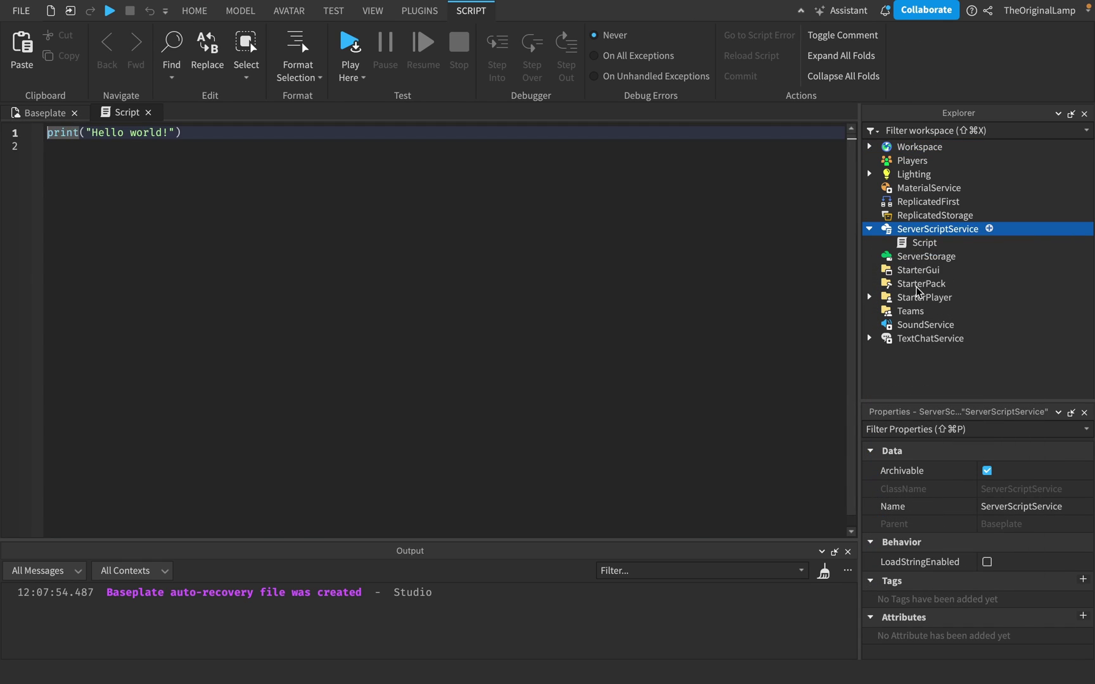
click(932, 247)
key(Delete)
Step: Expand the Workspace and its parts in the Explorer down to the PointLight, SpotLight and SurfaceLight
click(870, 147)
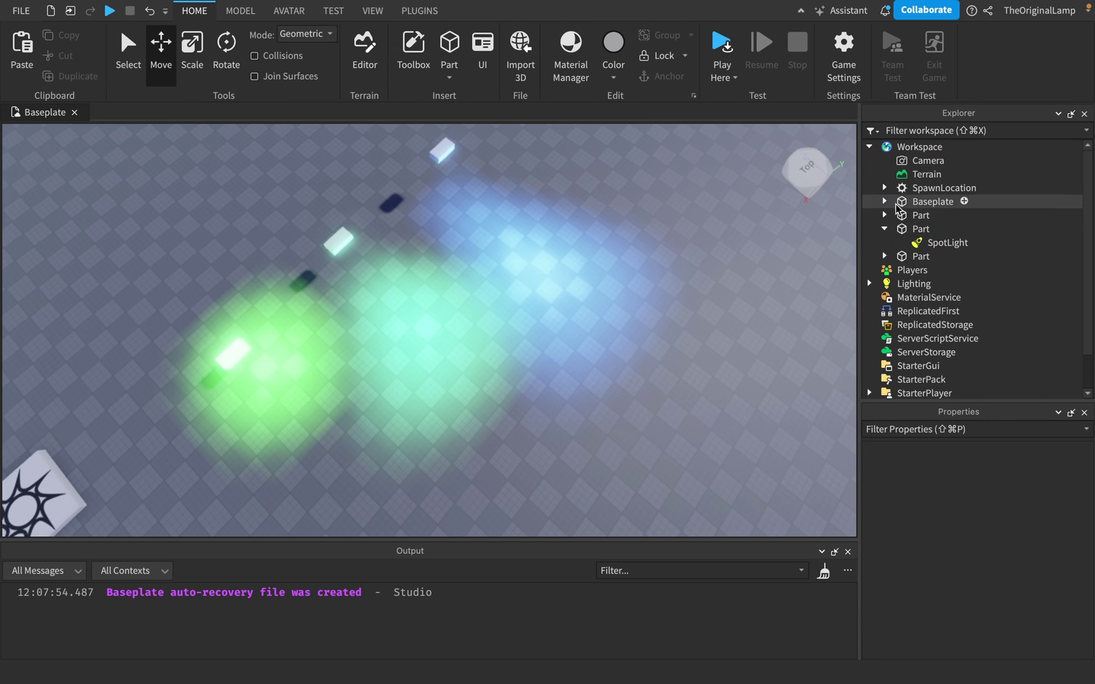
click(906, 215)
click(884, 216)
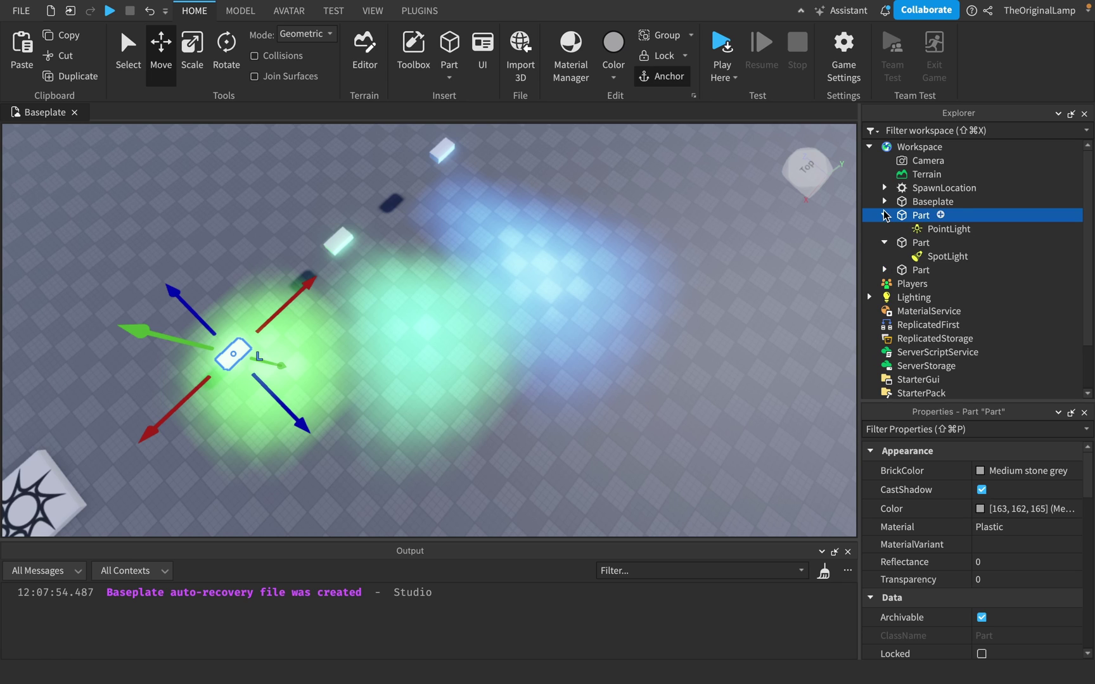
click(885, 271)
Step: Paste the Script into the PointLight and replace its default print line with "script.Parent."
click(919, 232)
key(super+shift+v)
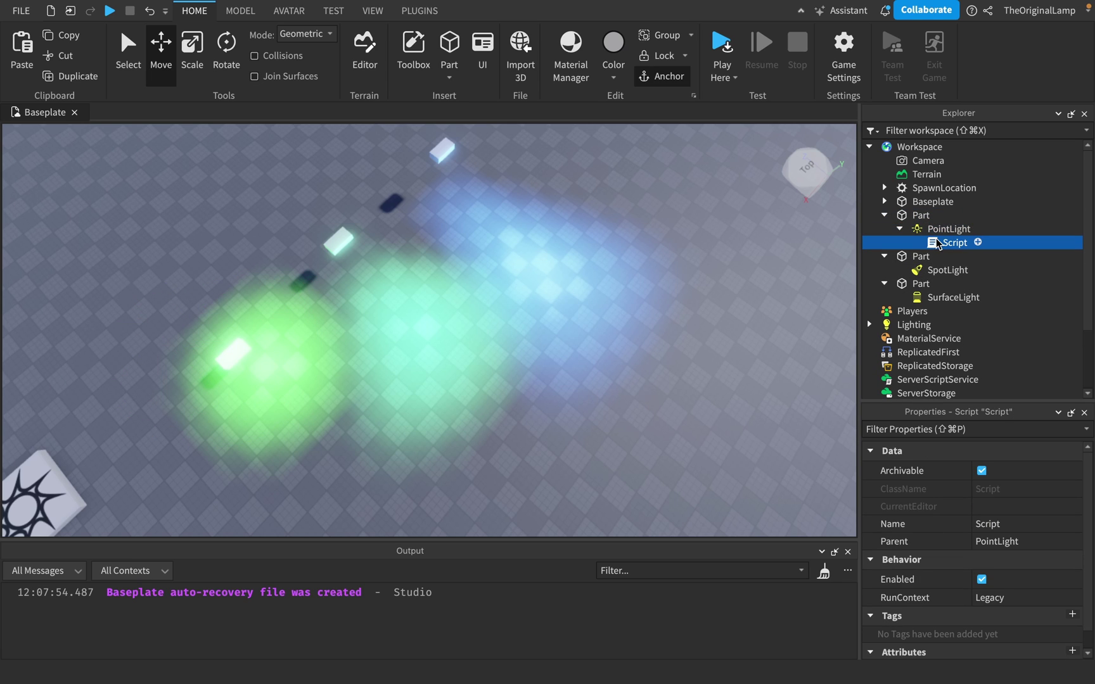
double_click(933, 242)
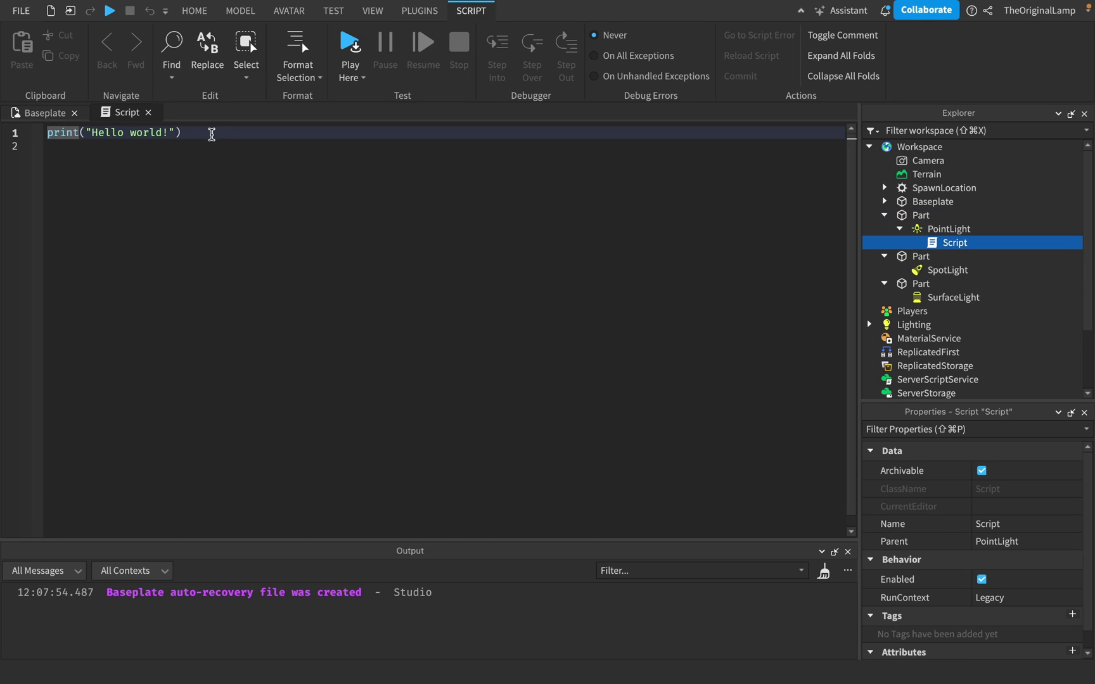
drag(211, 133, 3, 119)
text(script.Parent.)
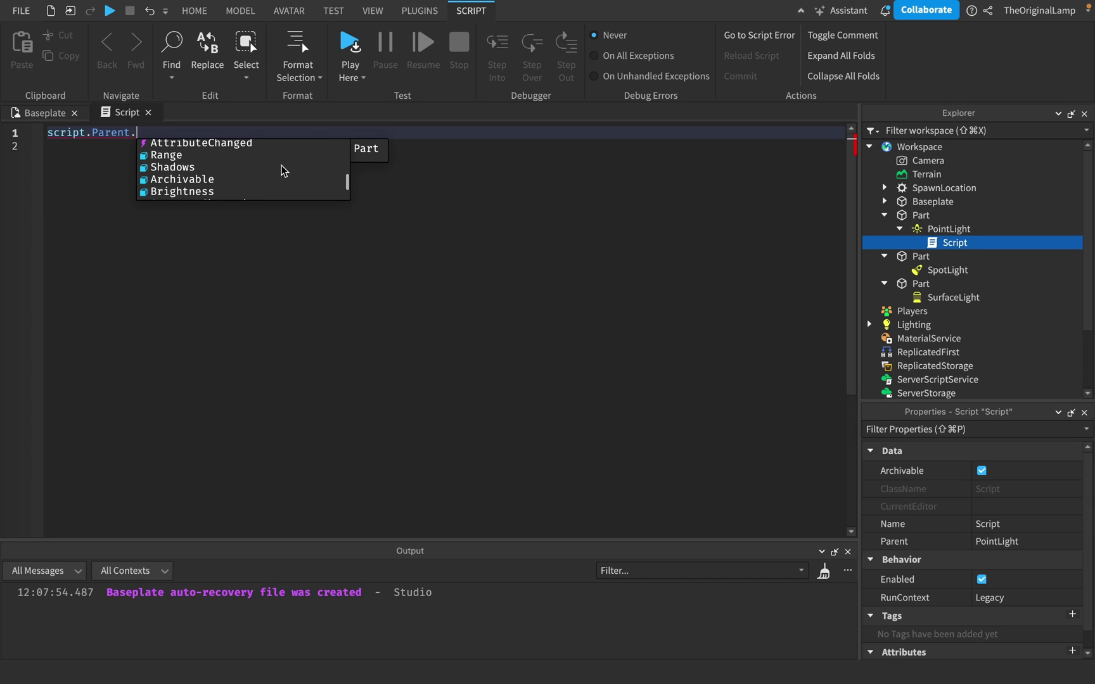
Step: Browse the light properties suggested for script.Parent and compare them with the PointLight's own property list
scroll(259, 177, down, 1)
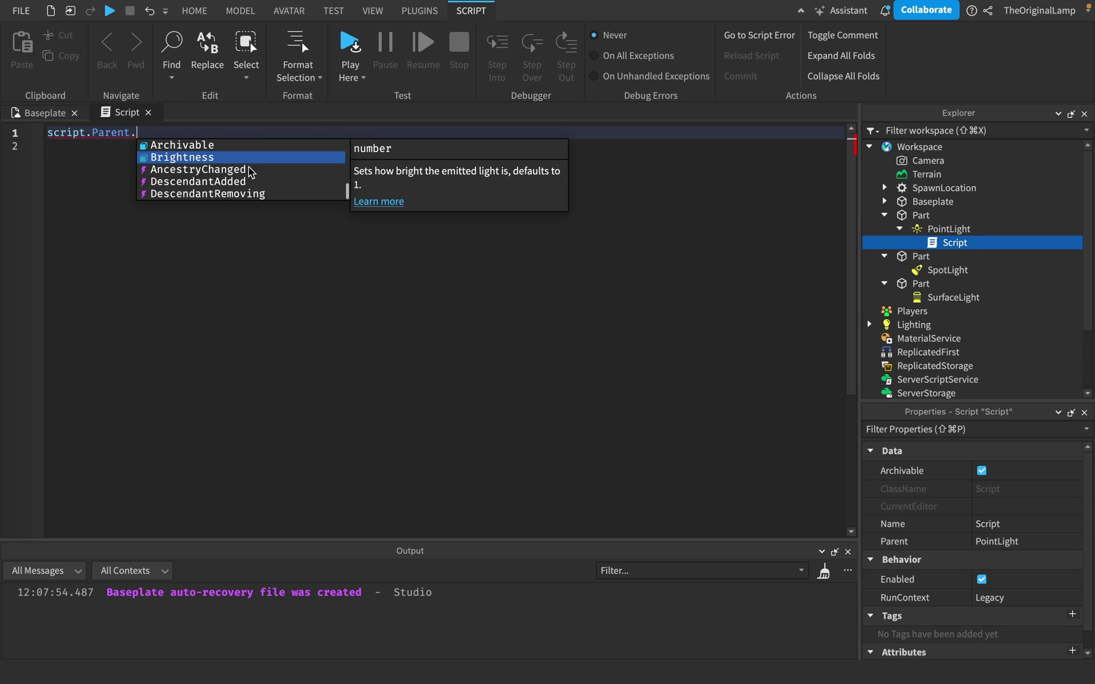
scroll(254, 180, up, 3)
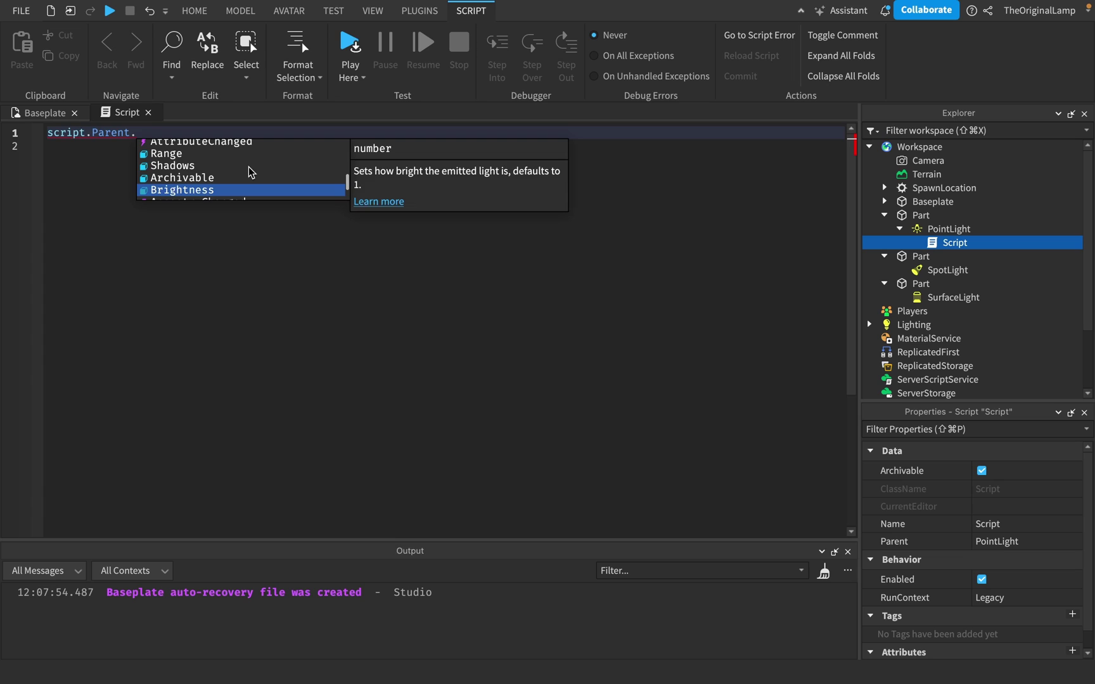
click(944, 231)
scroll(1014, 525, down, 2)
scroll(1015, 525, up, 2)
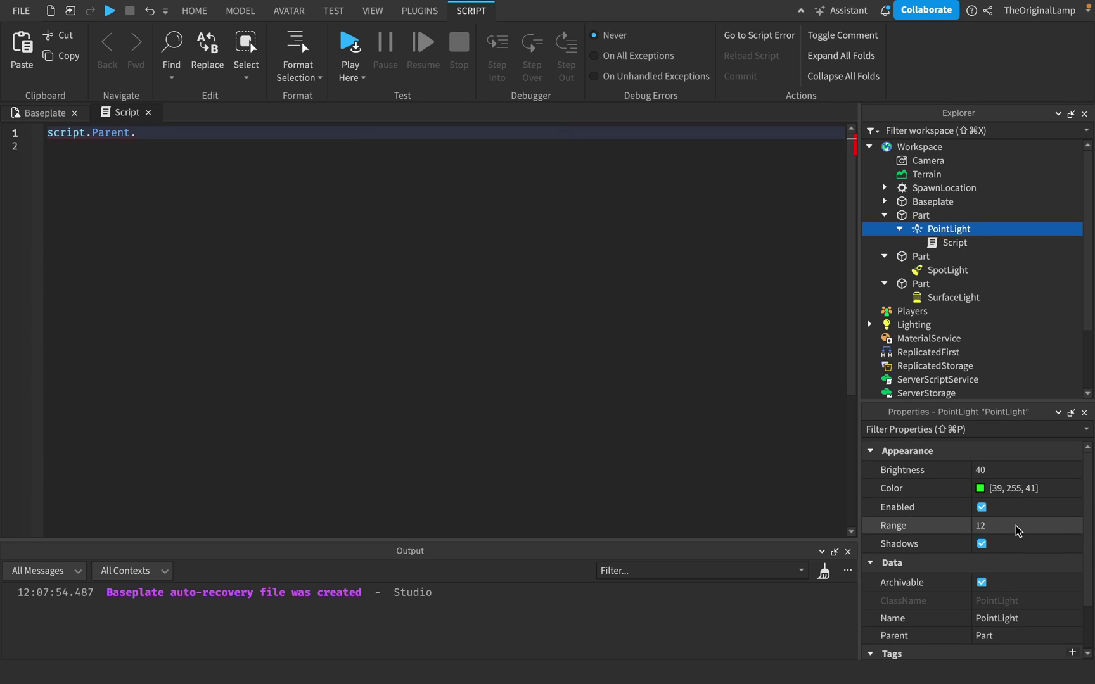
Step: Change the script line to "script.Parent:" and browse the suggested methods
click(955, 243)
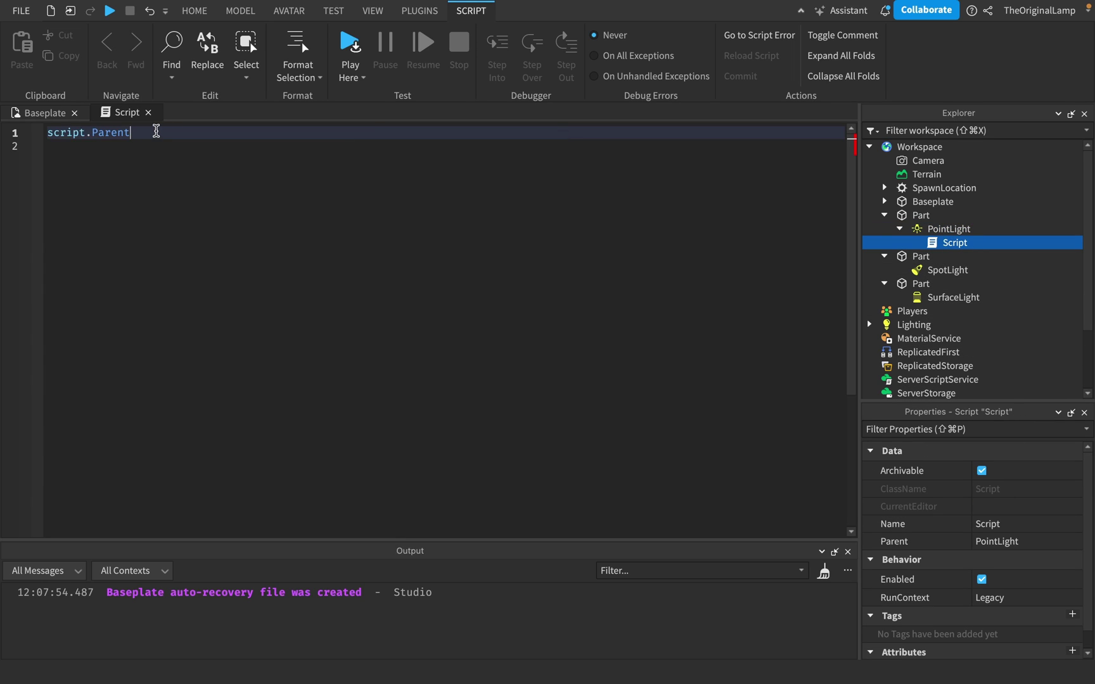
text(:)
scroll(195, 162, down, 8)
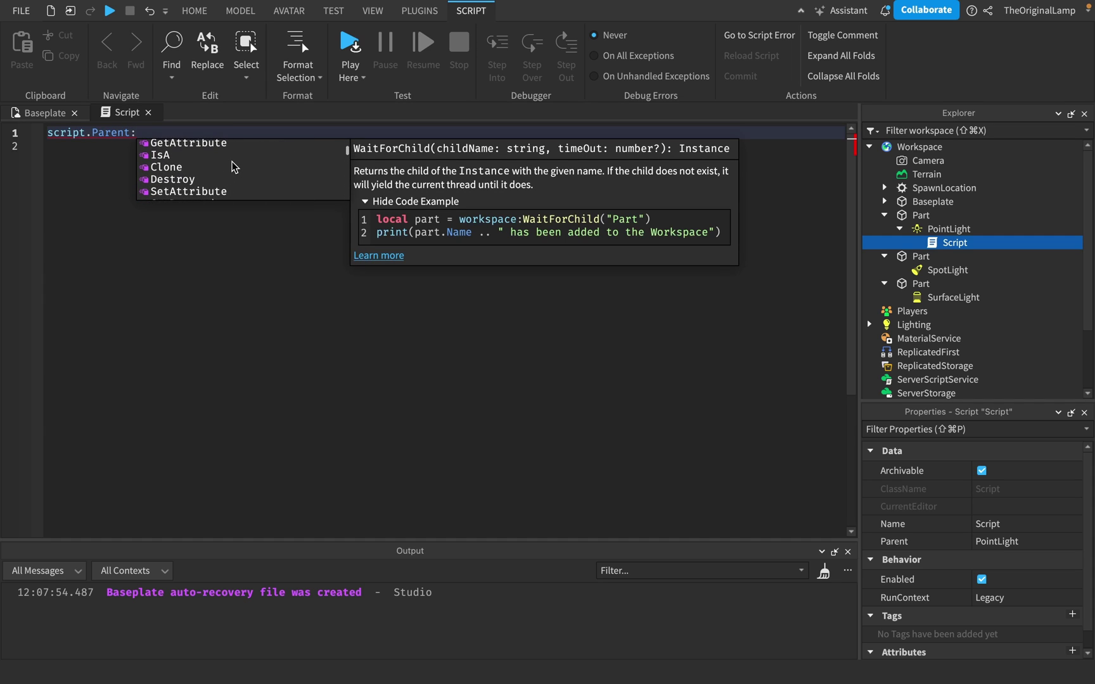
Step: Close the script editor and delete the Script from the PointLight
drag(161, 135, 2, 133)
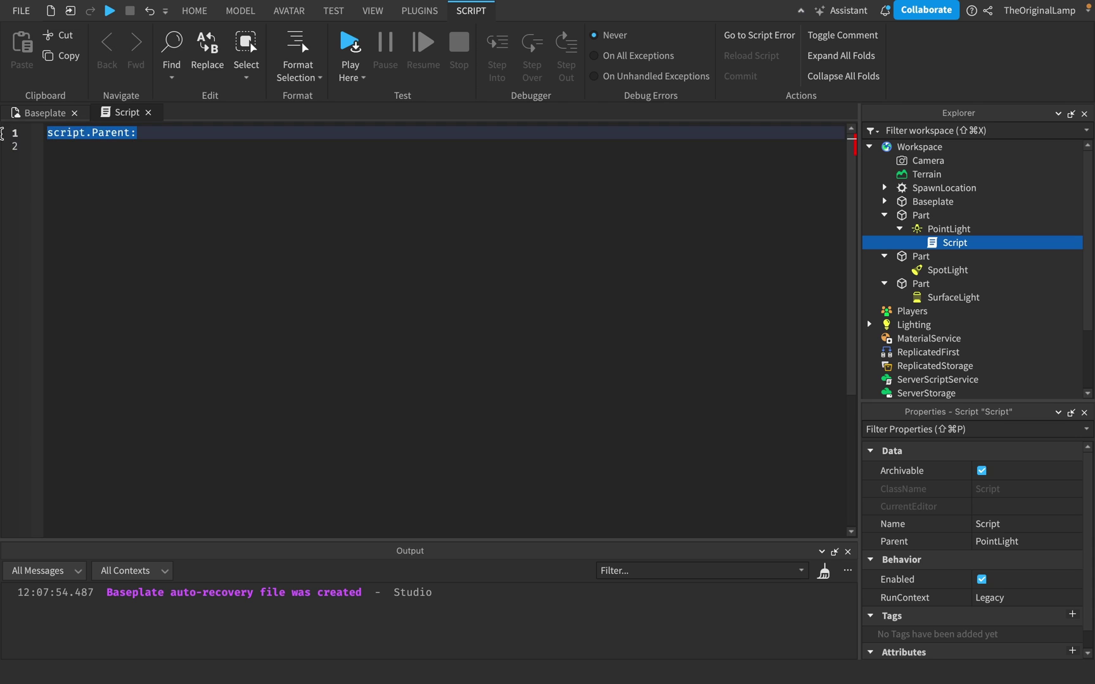
click(149, 113)
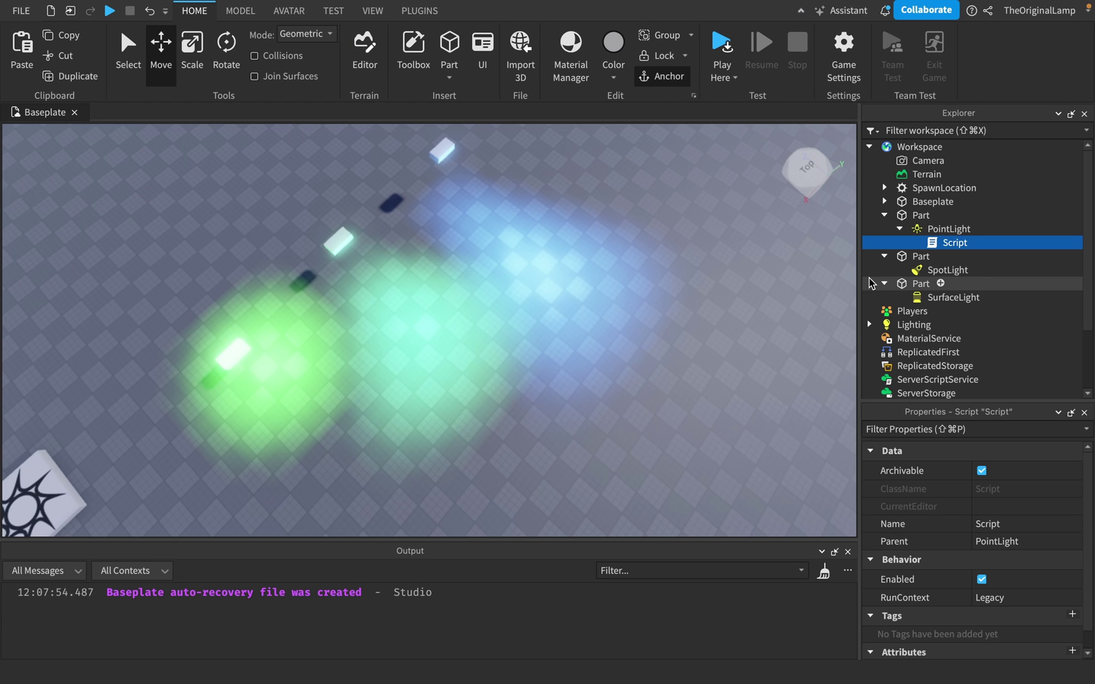
key(Delete)
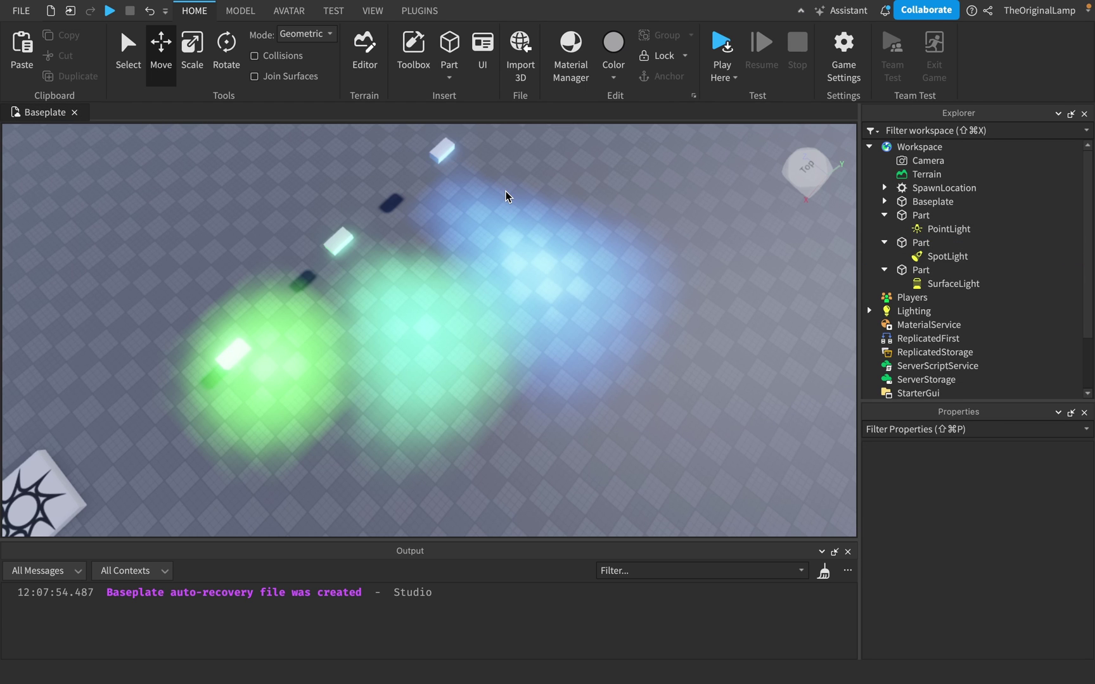
Step: View all three lights side by side from the front and select the PointLight to show its range outline and properties
right_drag(506, 190, 533, 205)
key(s)
key(s)
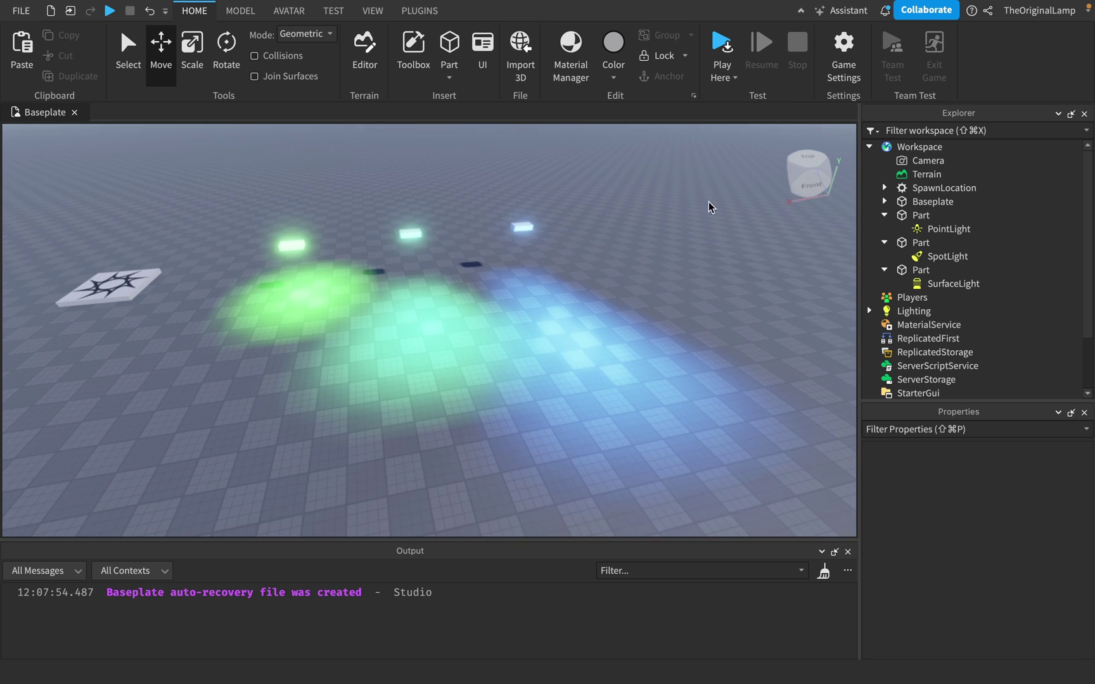
click(947, 230)
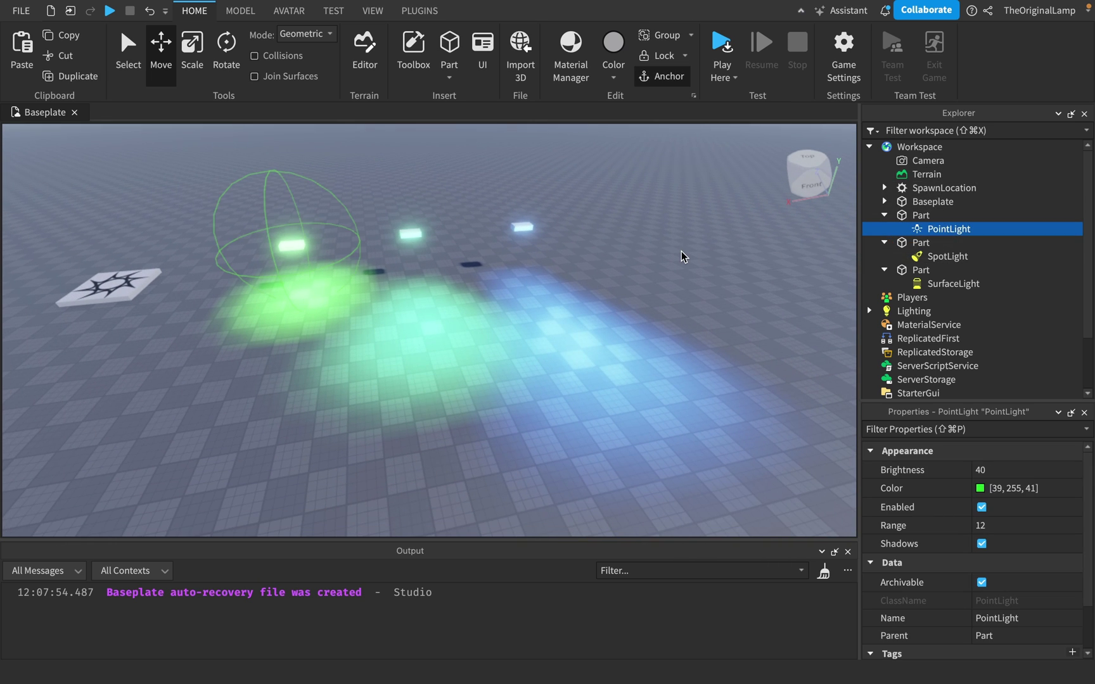
Step: Switch the PointLight's Enabled property off and on repeatedly, leave it enabled, and deselect the light
scroll(681, 251, down, 2)
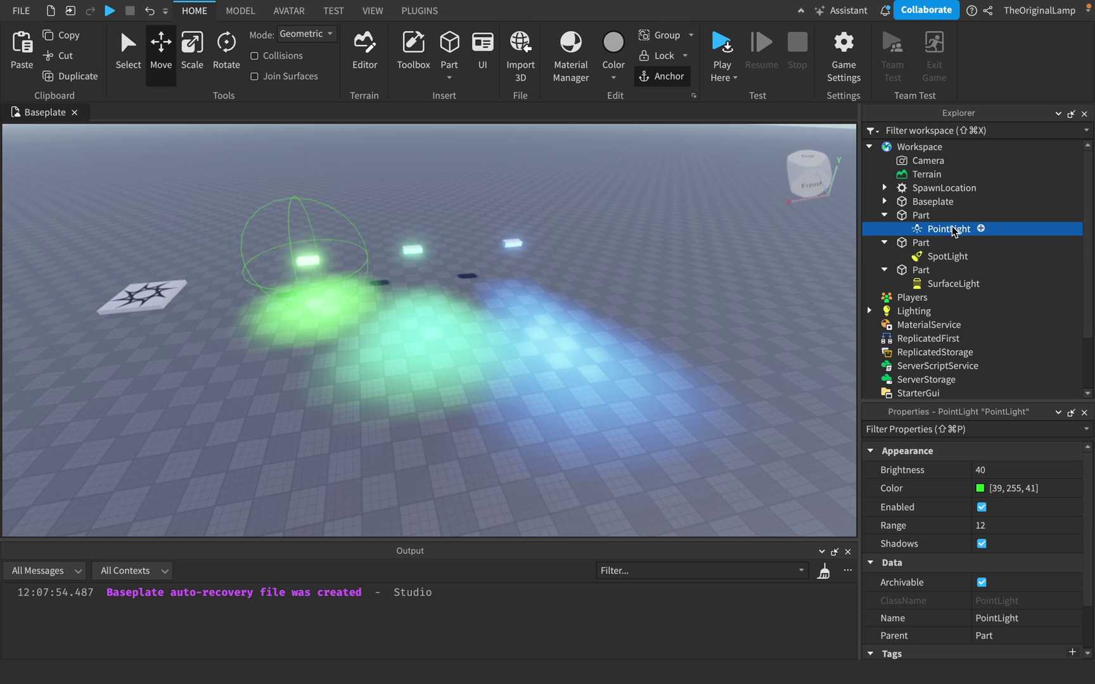
scroll(661, 238, up, 5)
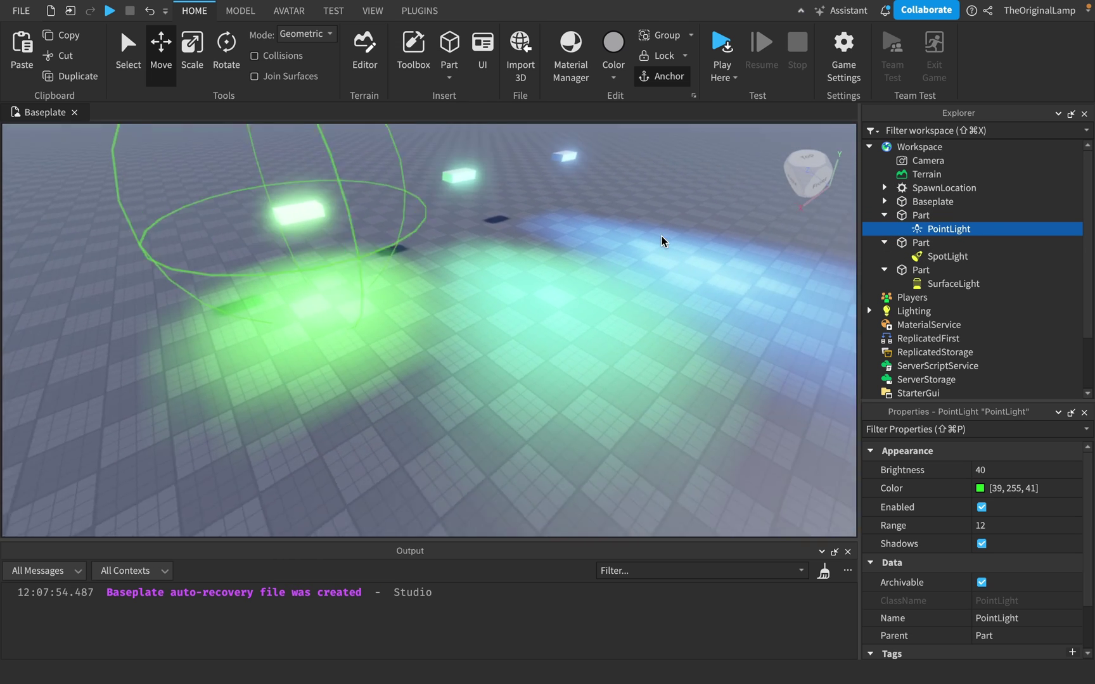
scroll(1014, 466, down, 1)
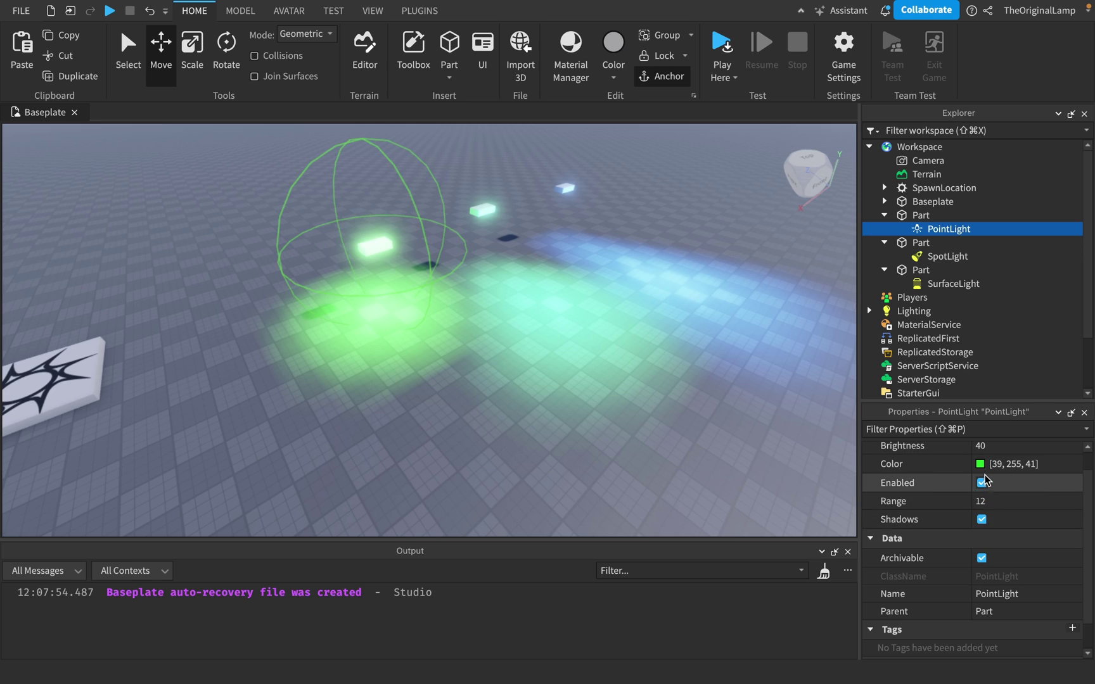
click(982, 483)
click(982, 483)
click(983, 483)
click(982, 483)
click(982, 483)
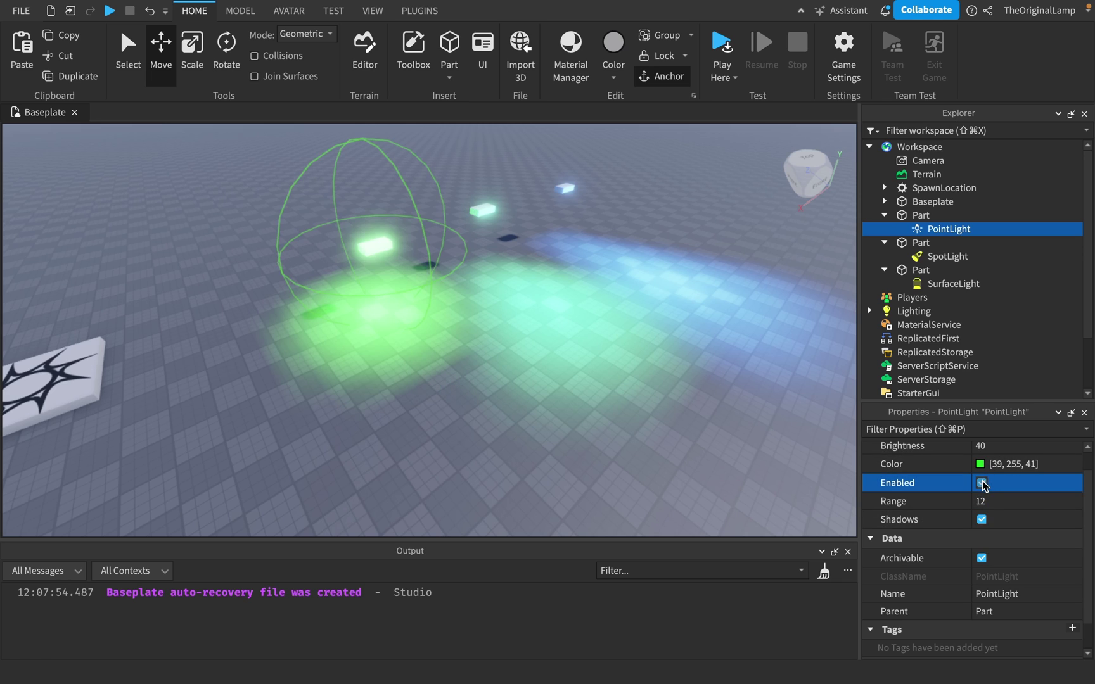
click(983, 482)
click(982, 483)
click(982, 483)
click(983, 483)
click(982, 483)
click(982, 483)
click(739, 394)
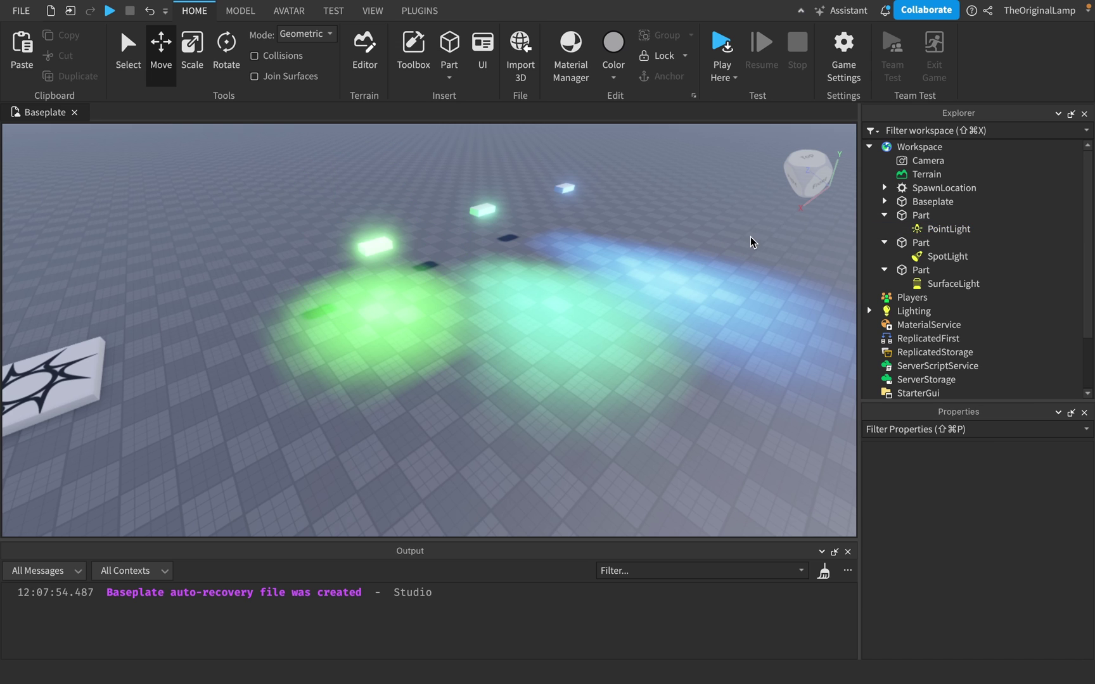
Step: Select the PointLight, SpotLight and SurfaceLight in turn and compare their range outlines and properties
right_drag(750, 236, 756, 242)
key(s)
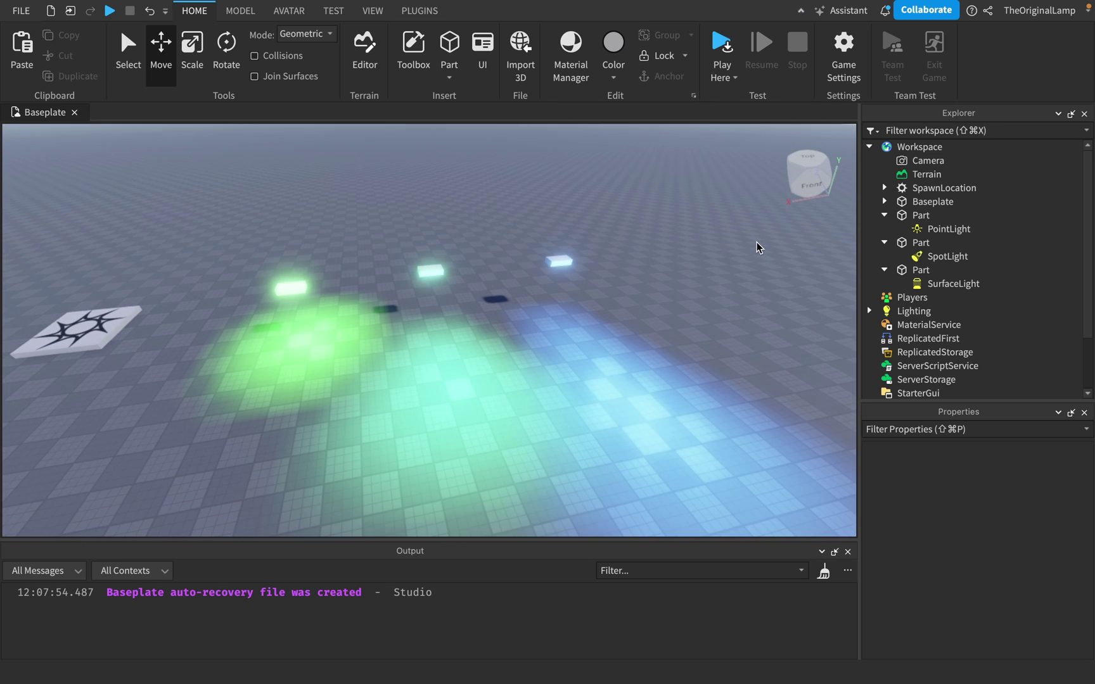
click(946, 228)
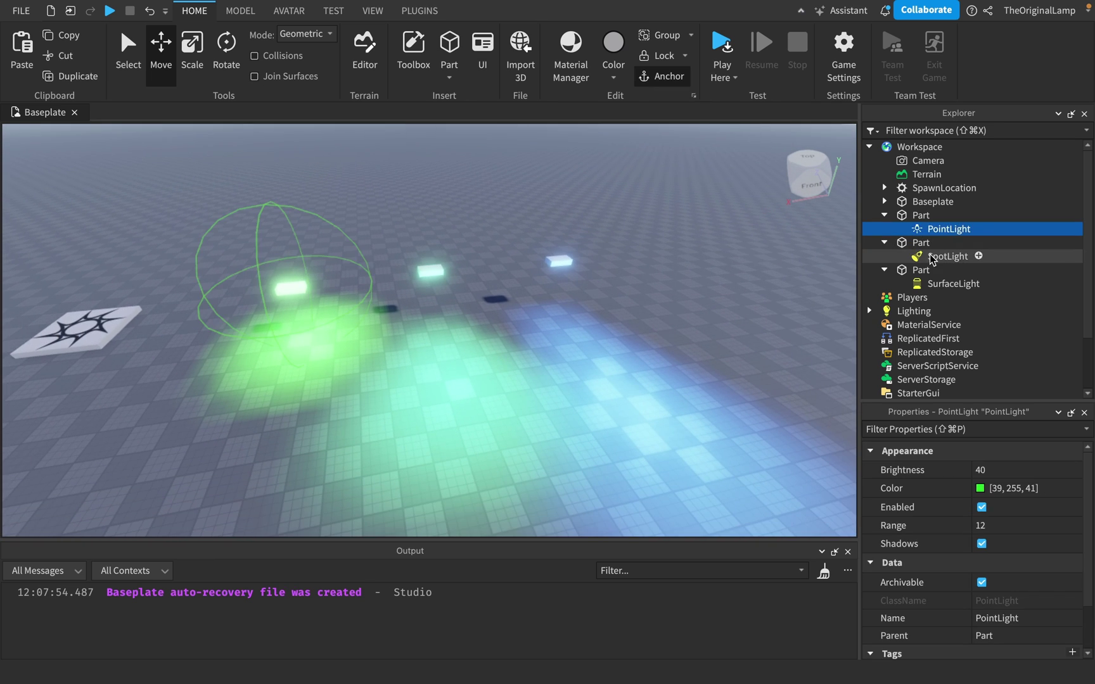
click(931, 269)
click(934, 256)
click(933, 284)
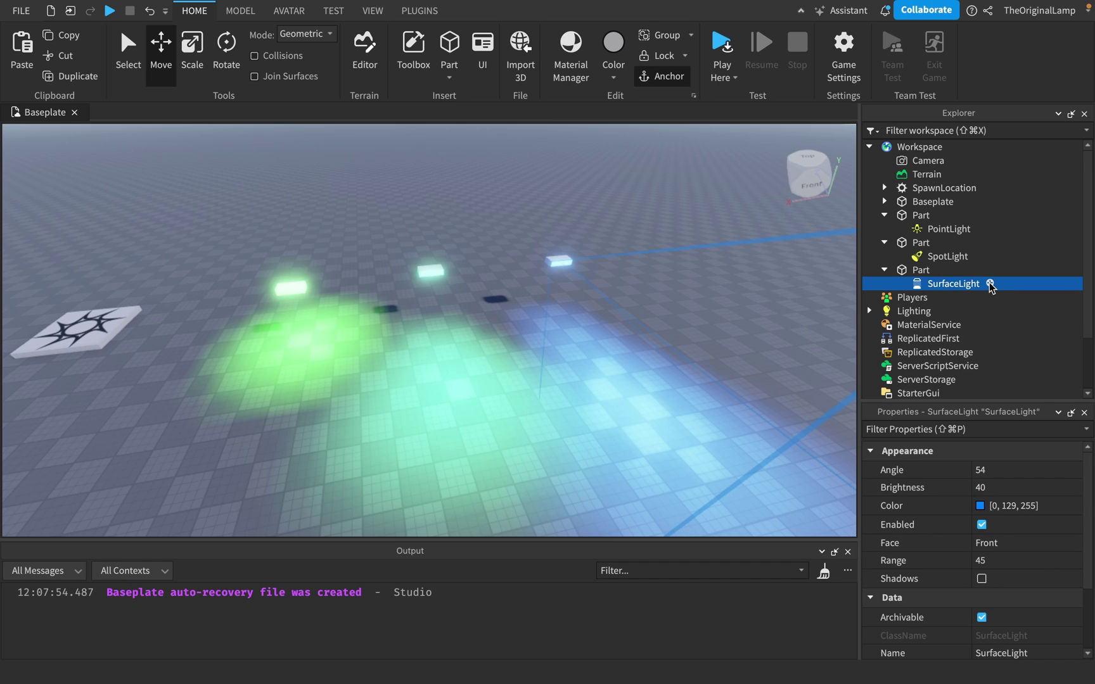
right_drag(719, 336, 698, 333)
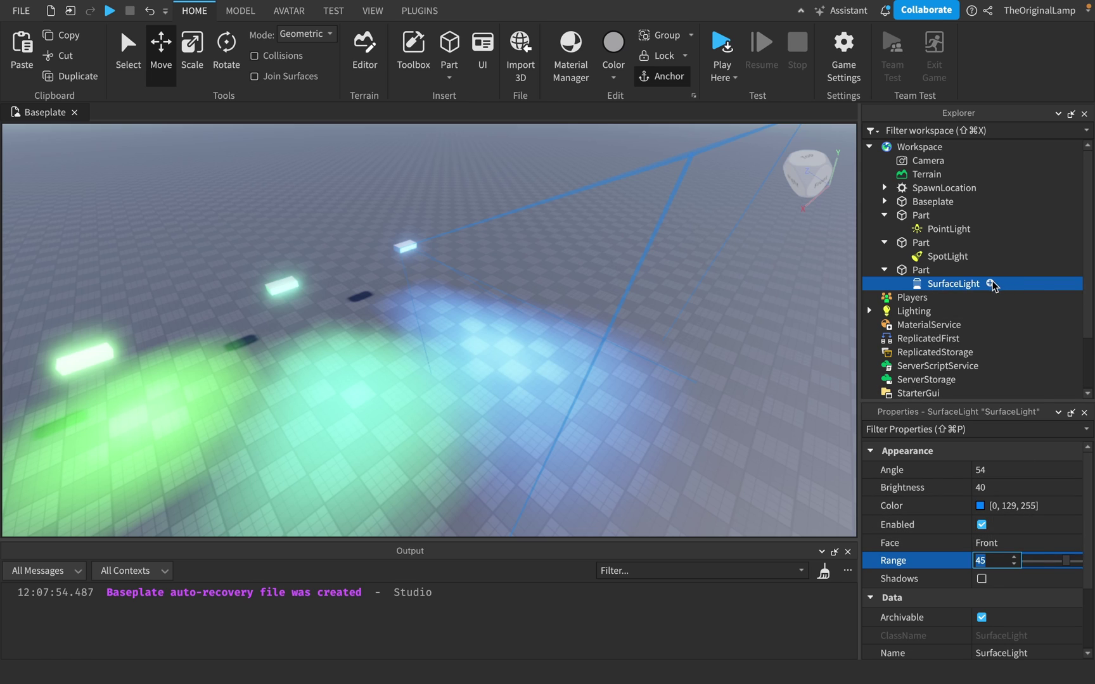
Step: Add a new Script inside the SurfaceLight
click(989, 283)
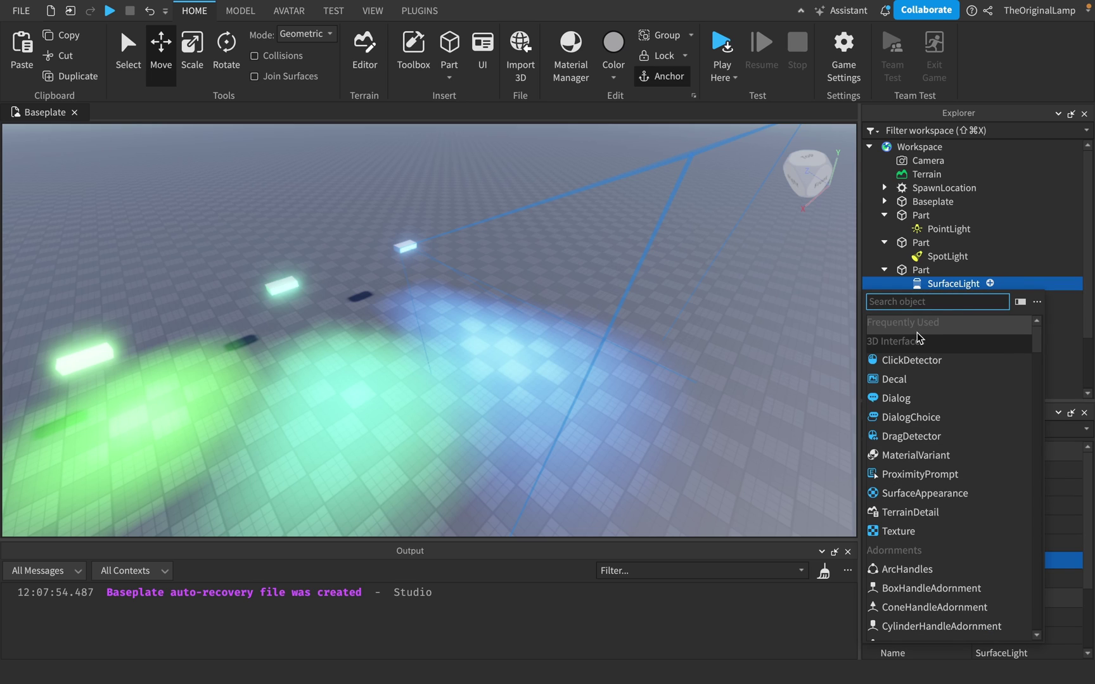
text(script)
key(Return)
Step: Replace the default print line with an empty "while wait() do" loop closed by "end"
drag(200, 132, 2, 138)
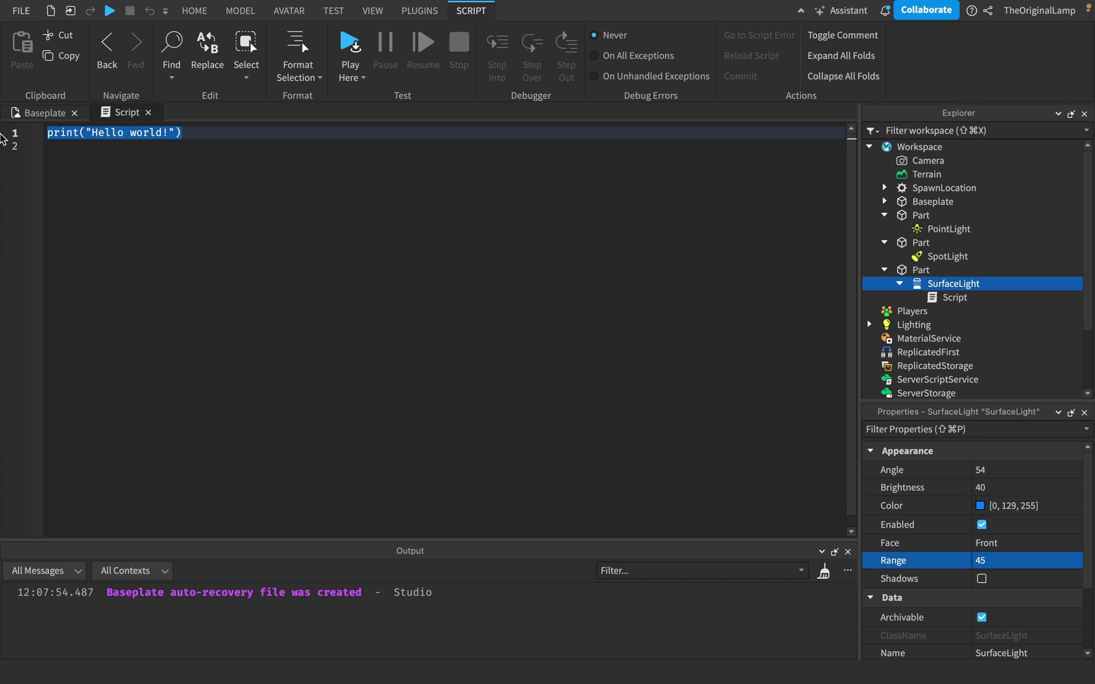
text(while task)
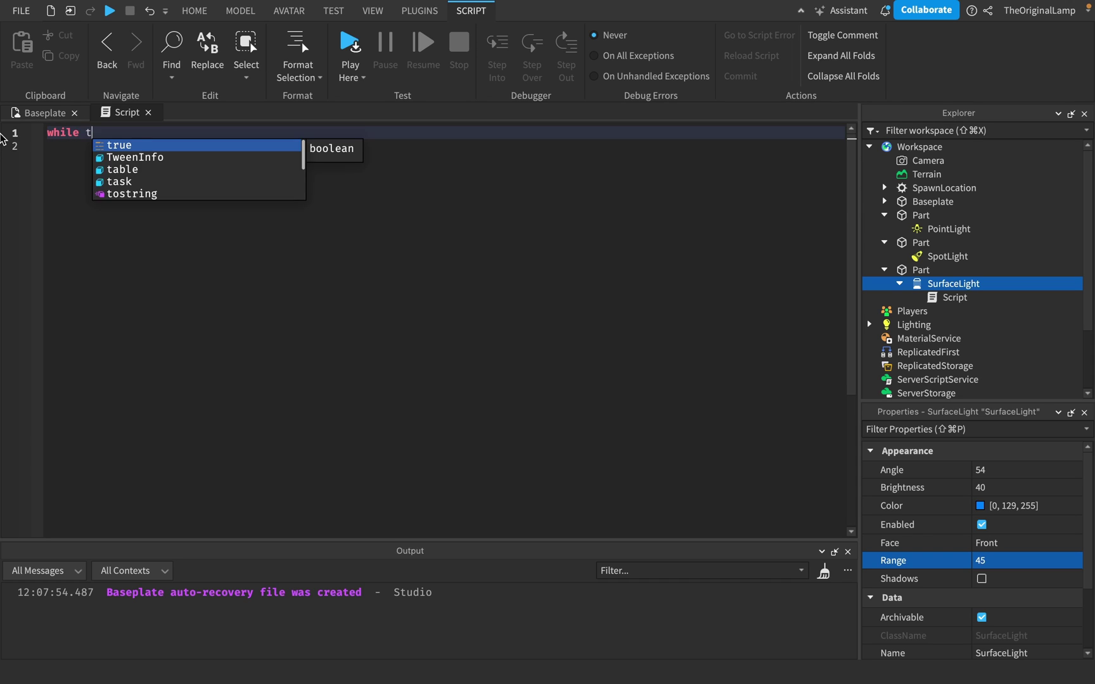
key(BackSpace)
text(w)
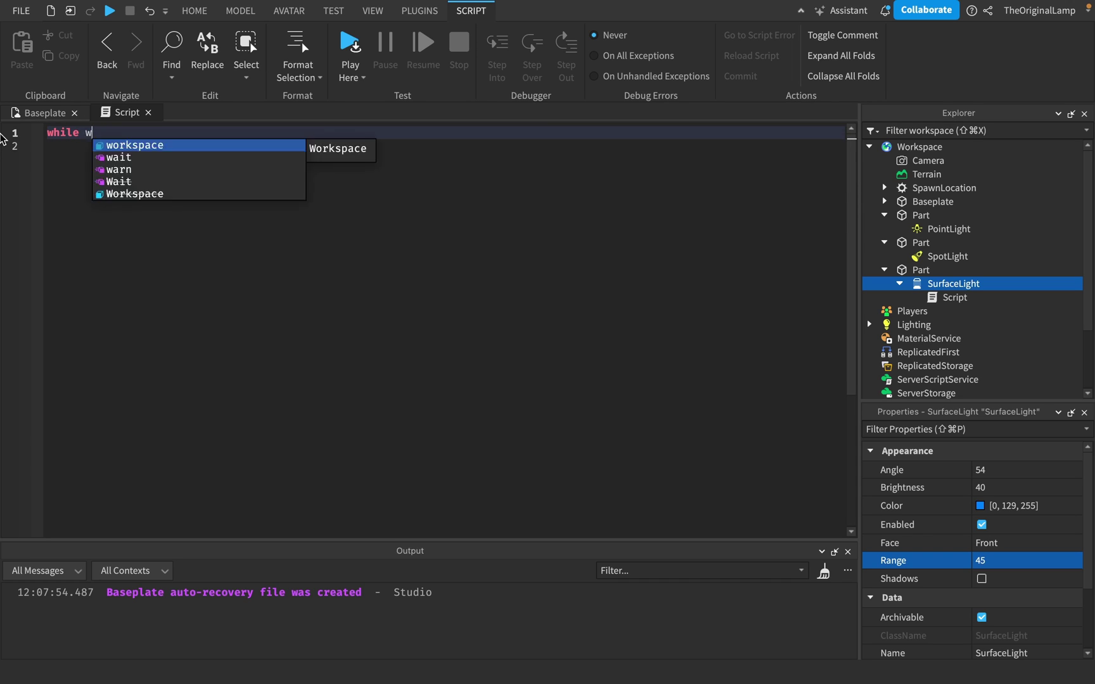
text(ait() do)
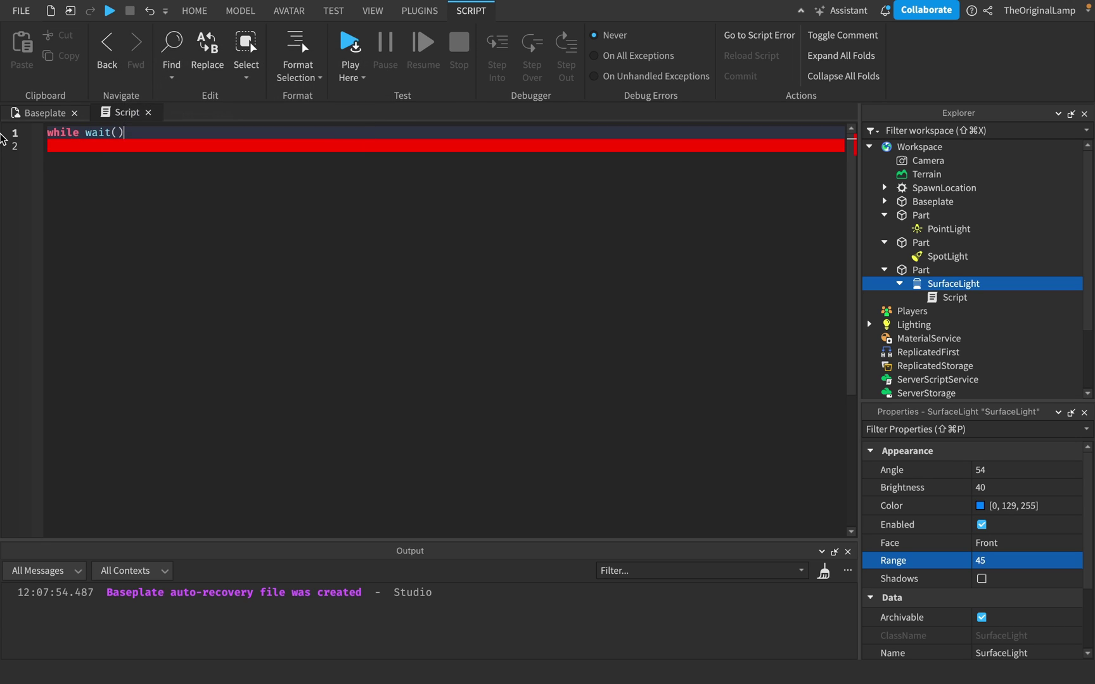
key(Return)
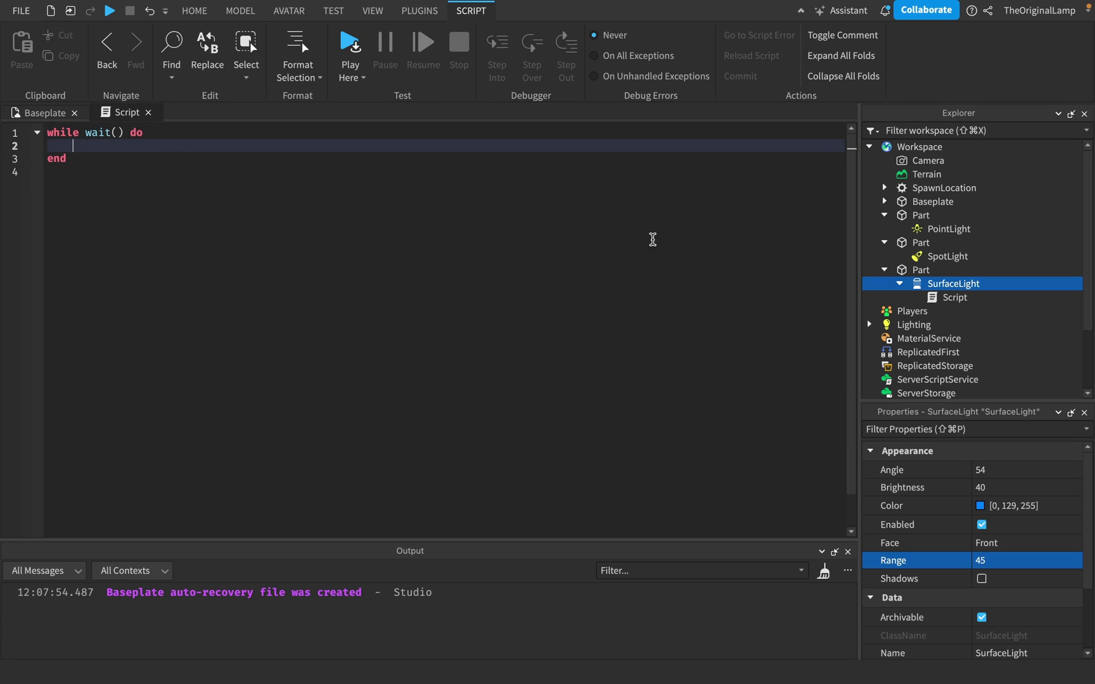
Step: Make room above the loop and add the line local ts = game:GetService("TweenService")
click(47, 132)
key(Return)
key(Return)
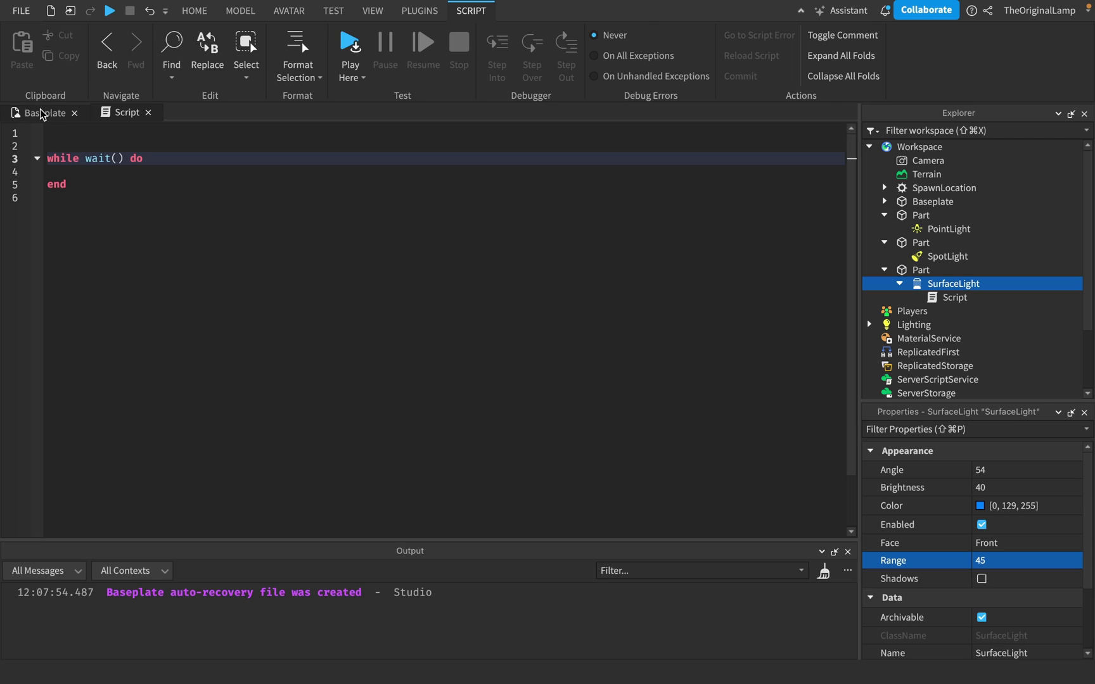
click(42, 114)
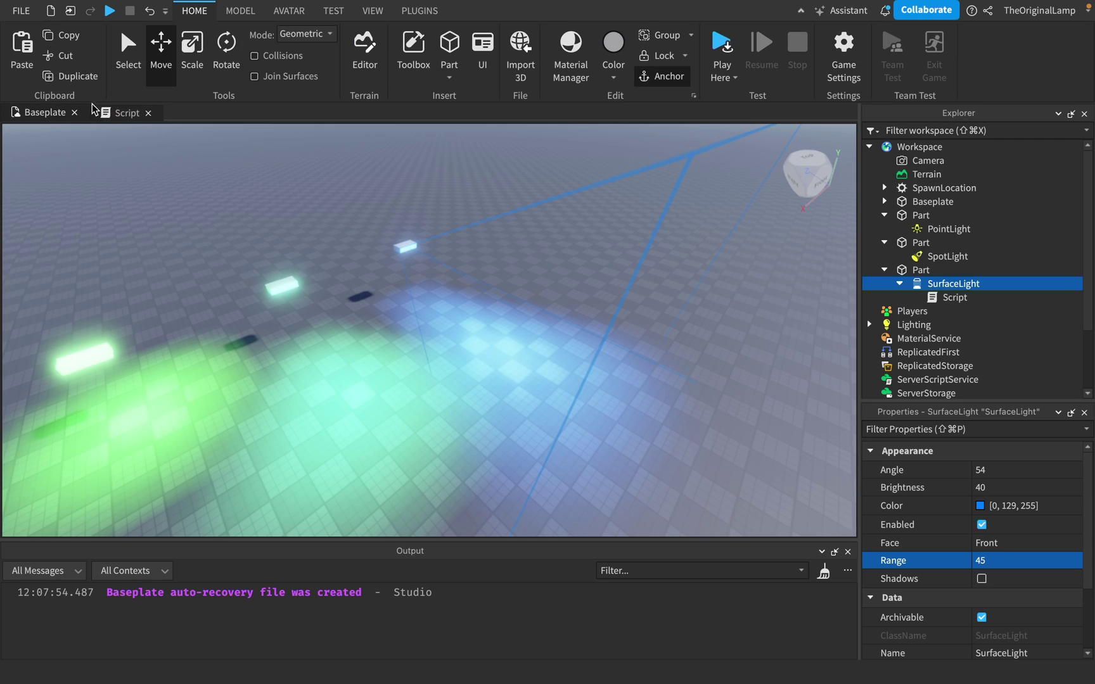
click(119, 113)
click(113, 127)
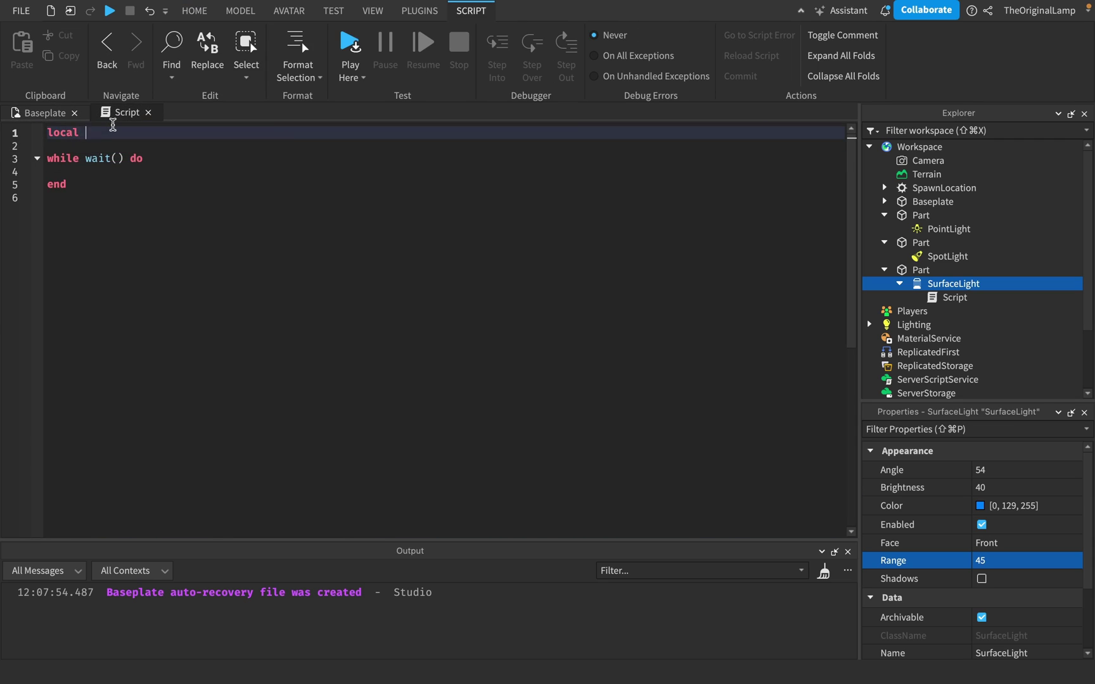
text(tg)
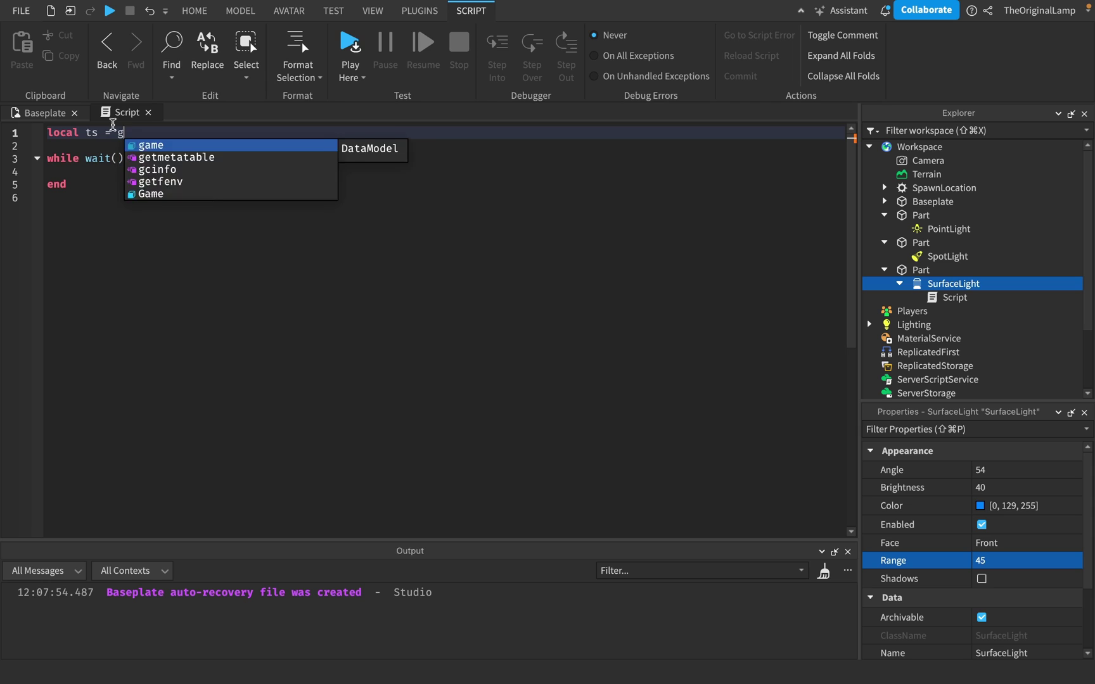
text(ame:GetService())
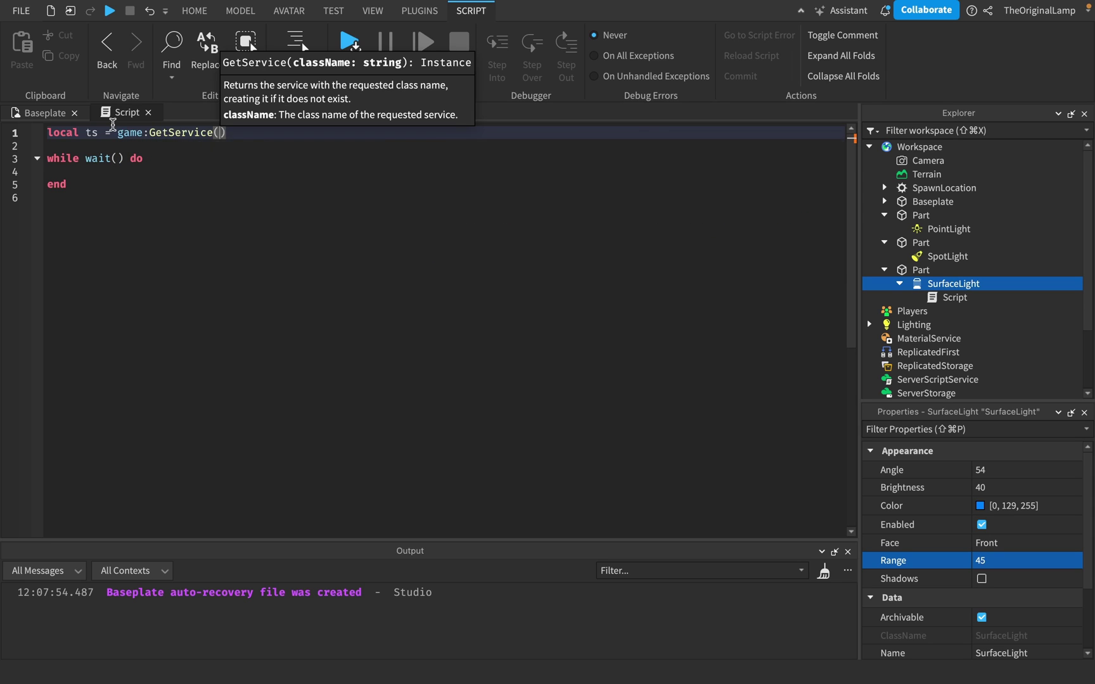
text("Tw)
key(Tab)
click(208, 159)
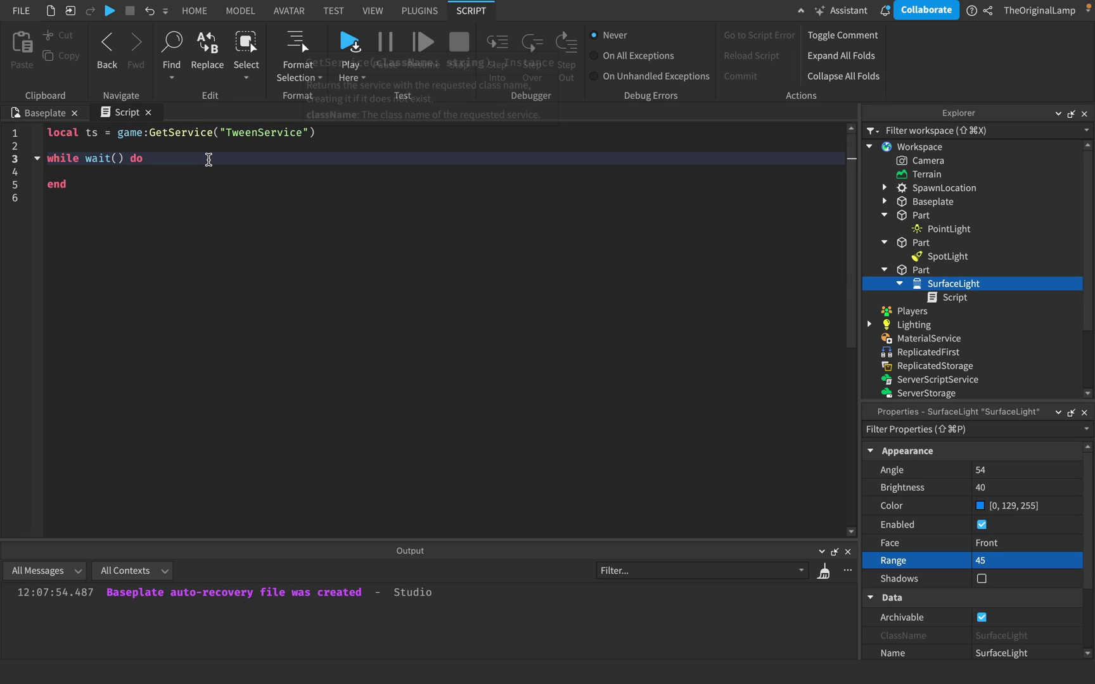
Step: Declare a variable ti below the TweenService line and assign it TweenInfo.new()
click(364, 130)
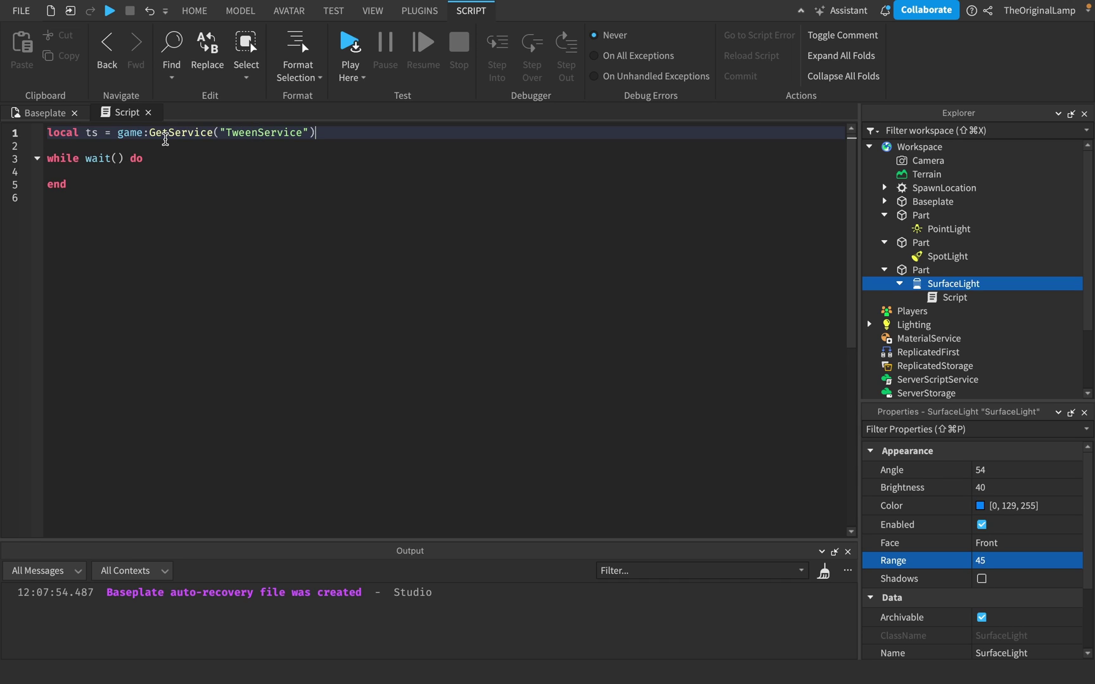
key(Return)
text(local)
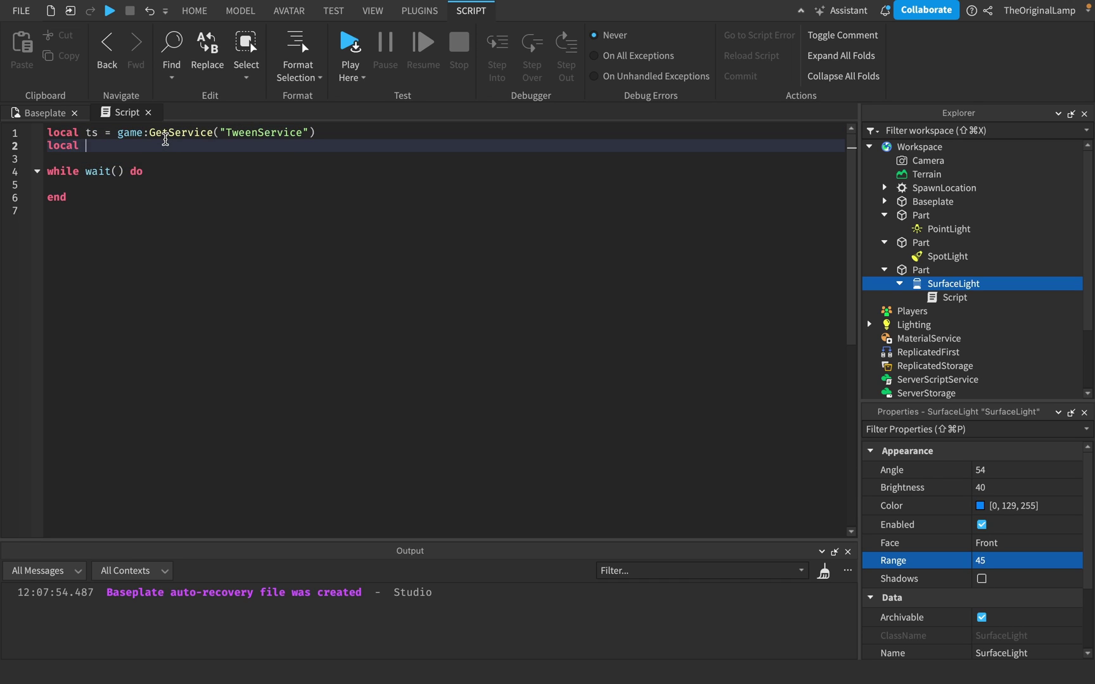
text( ti = TweenInfo.new()
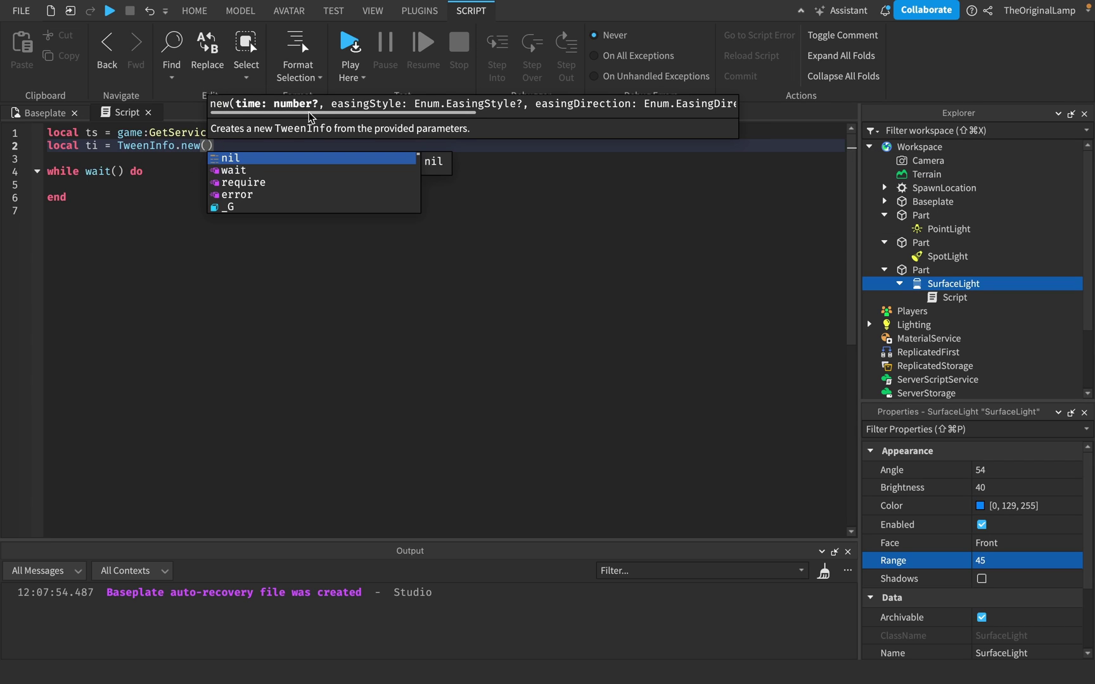
Step: Fill in the TweenInfo.new arguments with a time of 2 and Enum.EasingStyle.Back
text(2, eas)
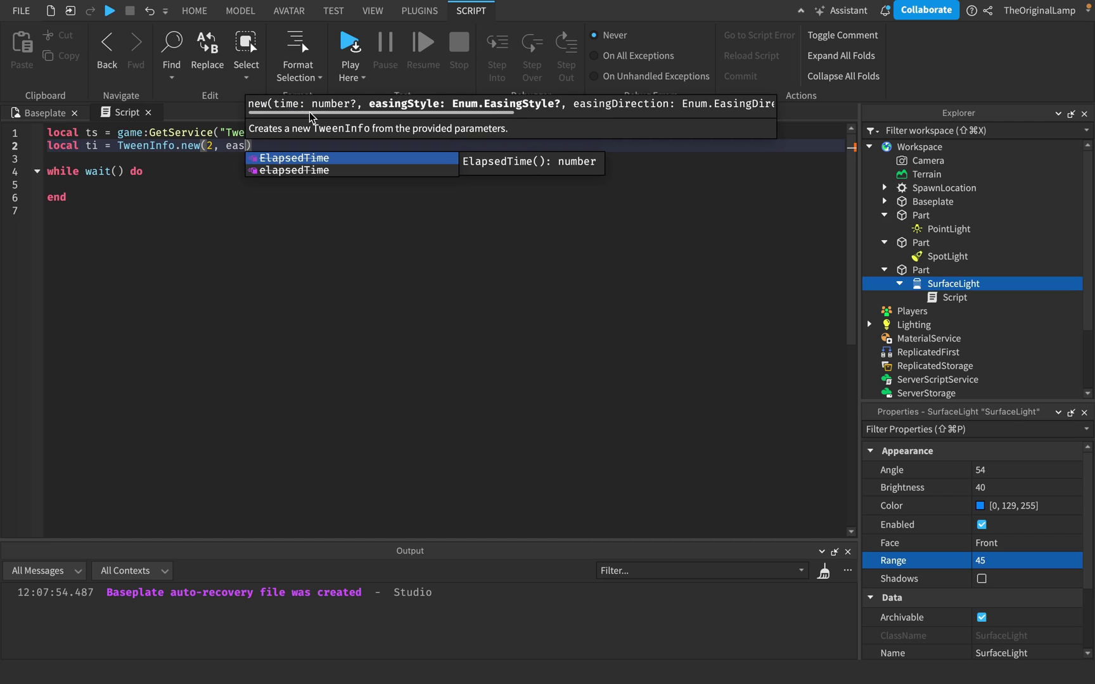
key(BackSpace)
key(BackSpace)
text(num,eas)
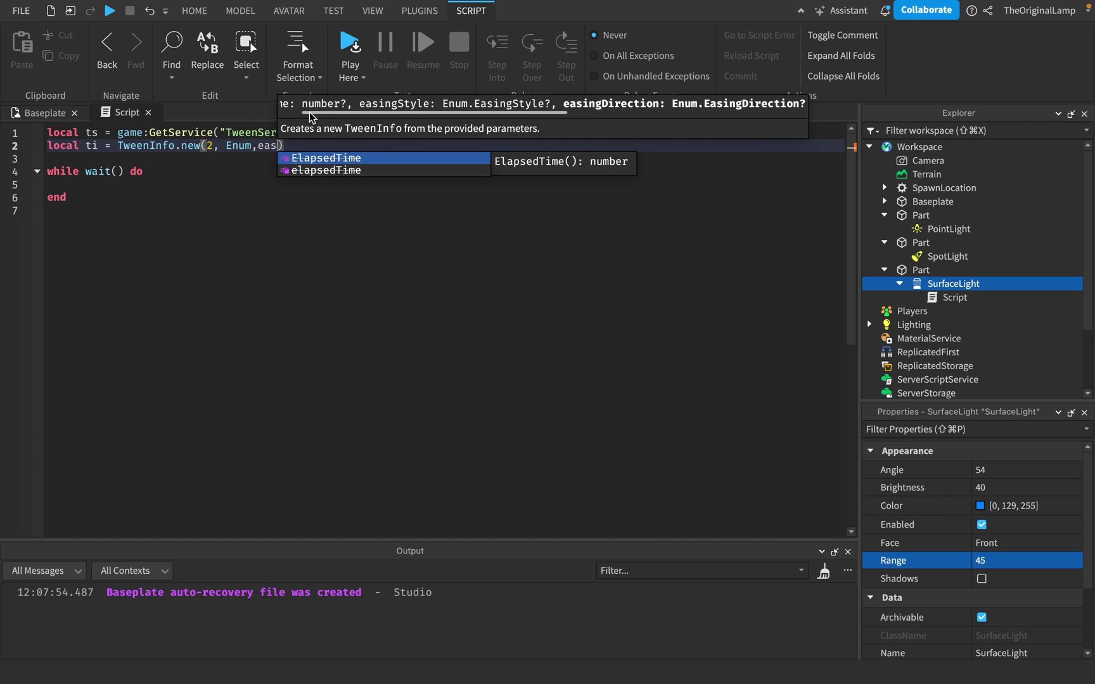
key(BackSpace)
key(BackSpace)
key(BackSpace)
key(BackSpace)
text(.Eas)
key(Tab)
text(.)
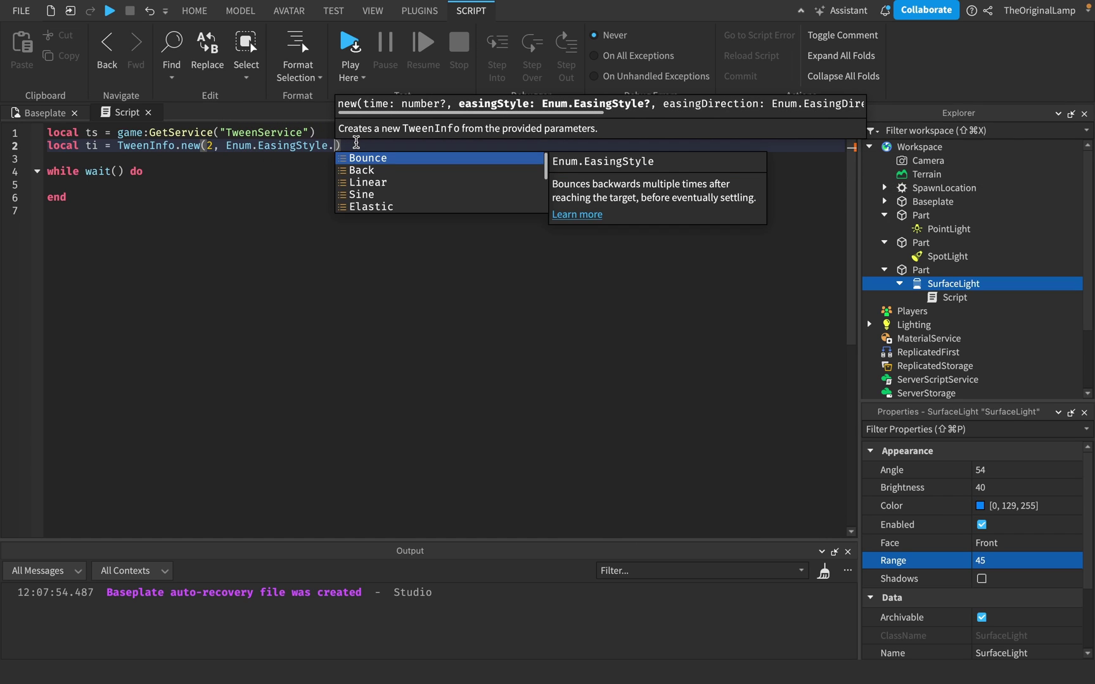
click(380, 170)
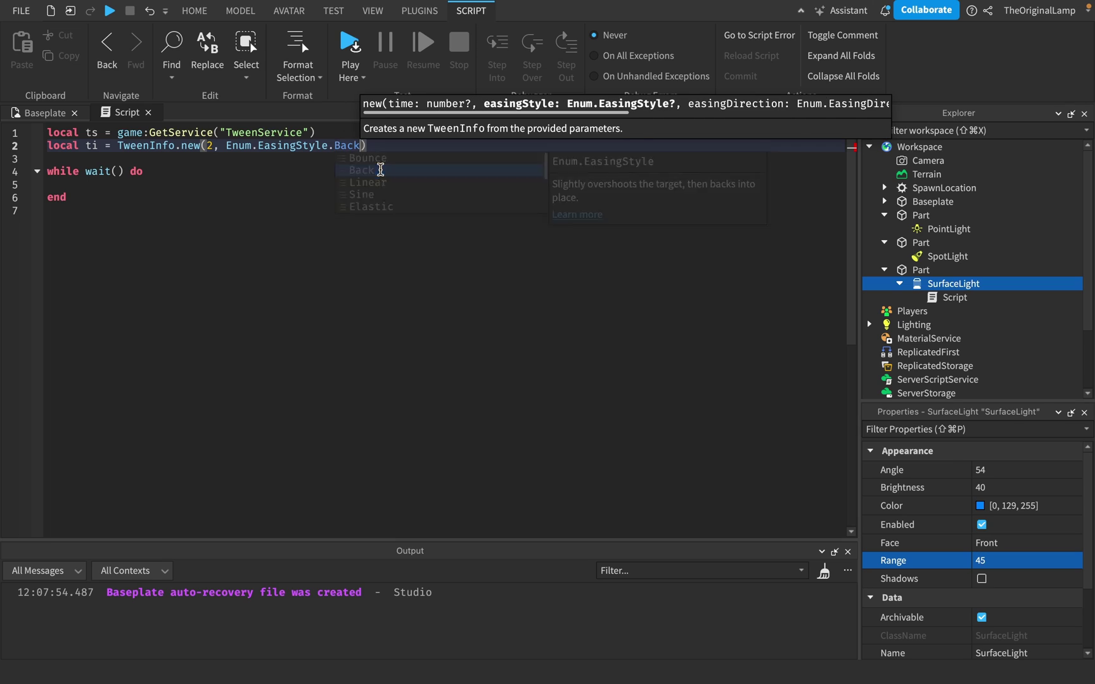
click(322, 185)
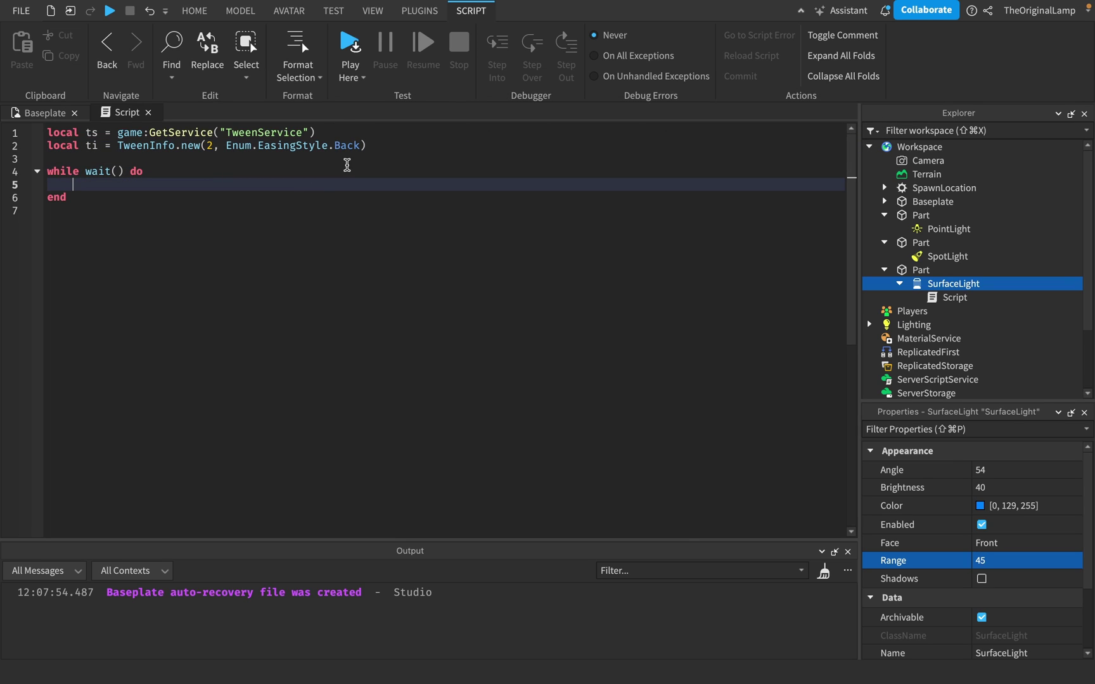
Step: Add the line local light = script.Parent below the TweenInfo variable
click(391, 145)
key(Return)
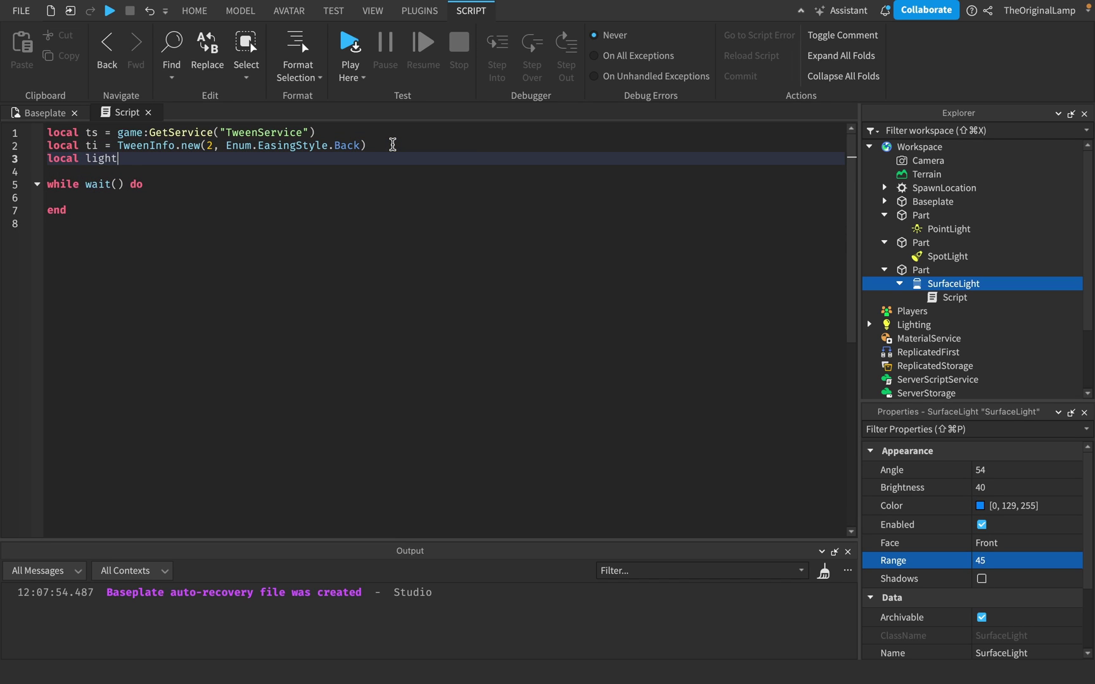
text(local light = script.p)
Step: Compare the lights' properties and set the SpotLight's Range to 39
click(938, 261)
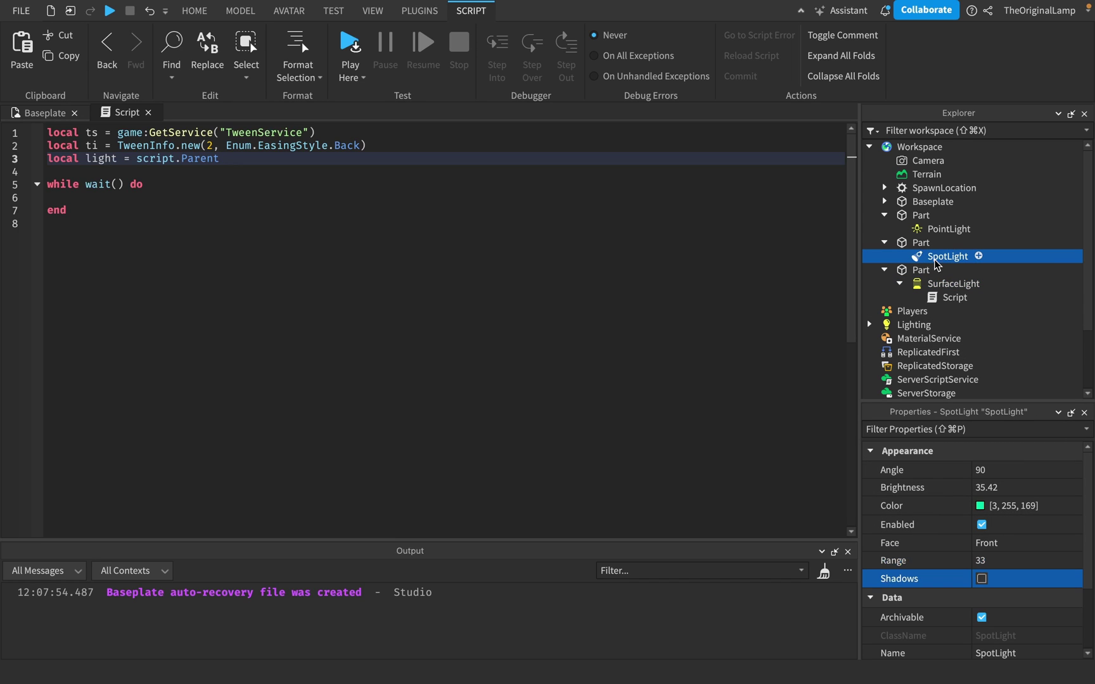
click(942, 232)
click(951, 285)
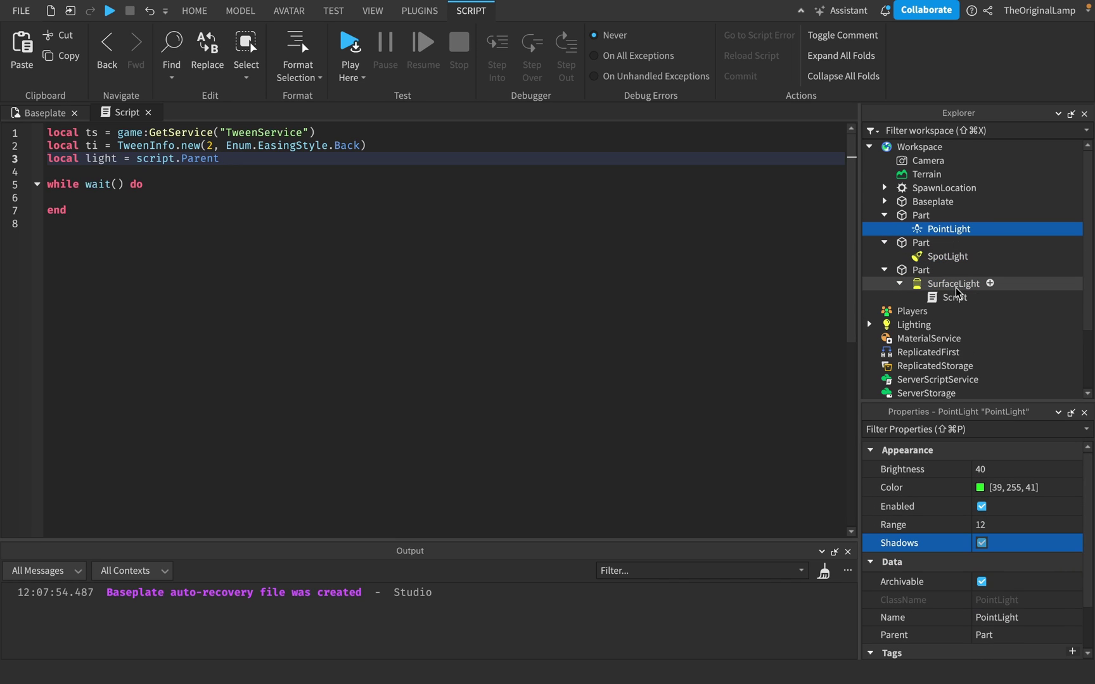
click(947, 257)
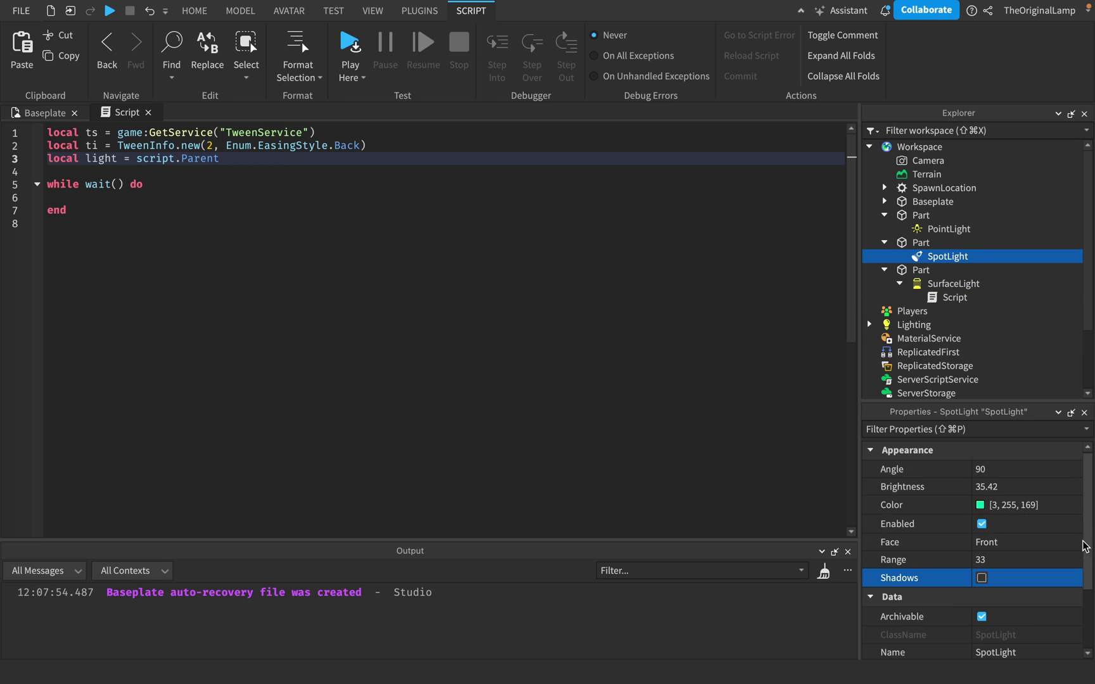
click(1068, 562)
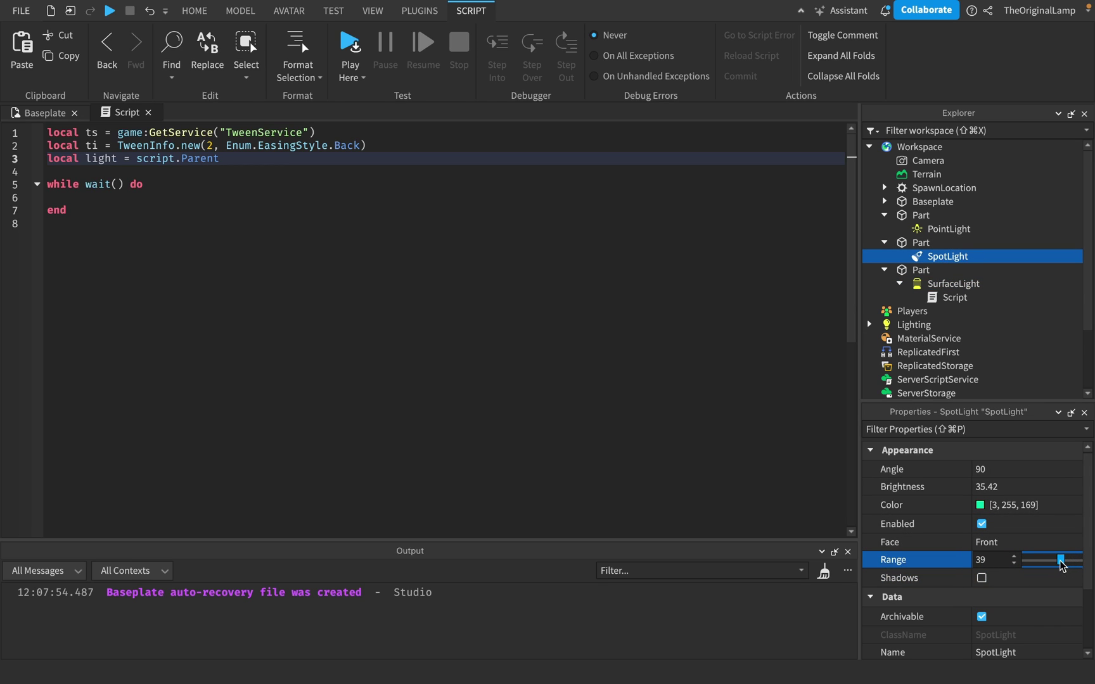
Step: Check the Range property of the PointLight and of the SurfaceLight
click(945, 230)
click(1059, 526)
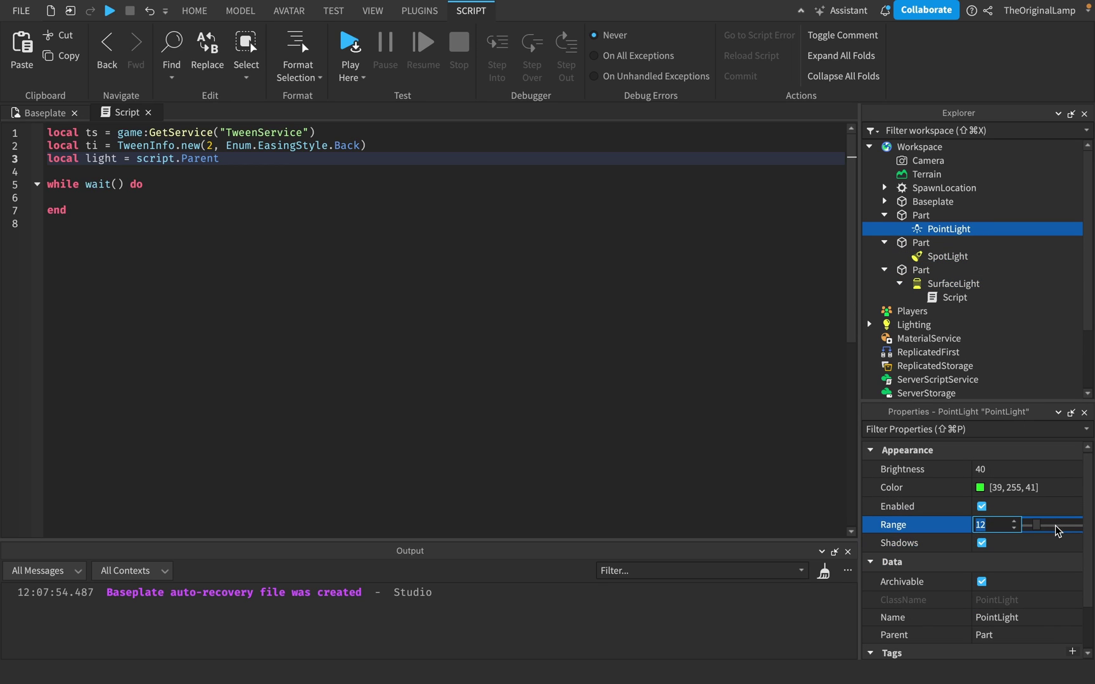
drag(1089, 541, 1079, 529)
click(950, 283)
click(1039, 562)
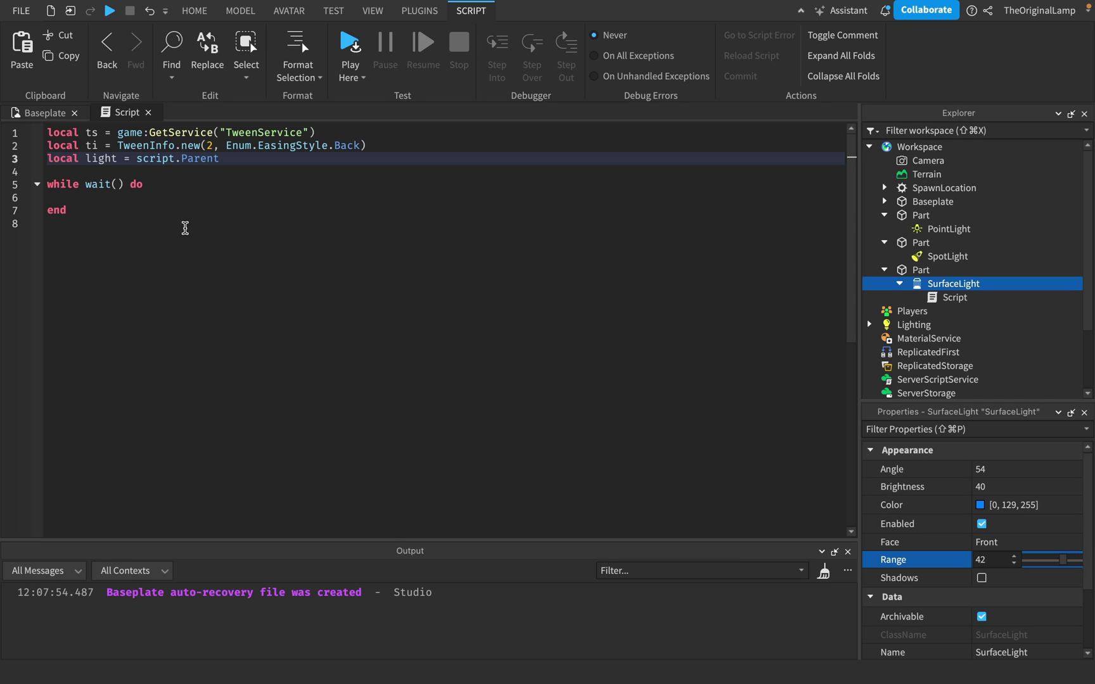
Step: Below the light variable, declare local tween1 and assign it a ts:Create() call with light as its first argument
click(155, 192)
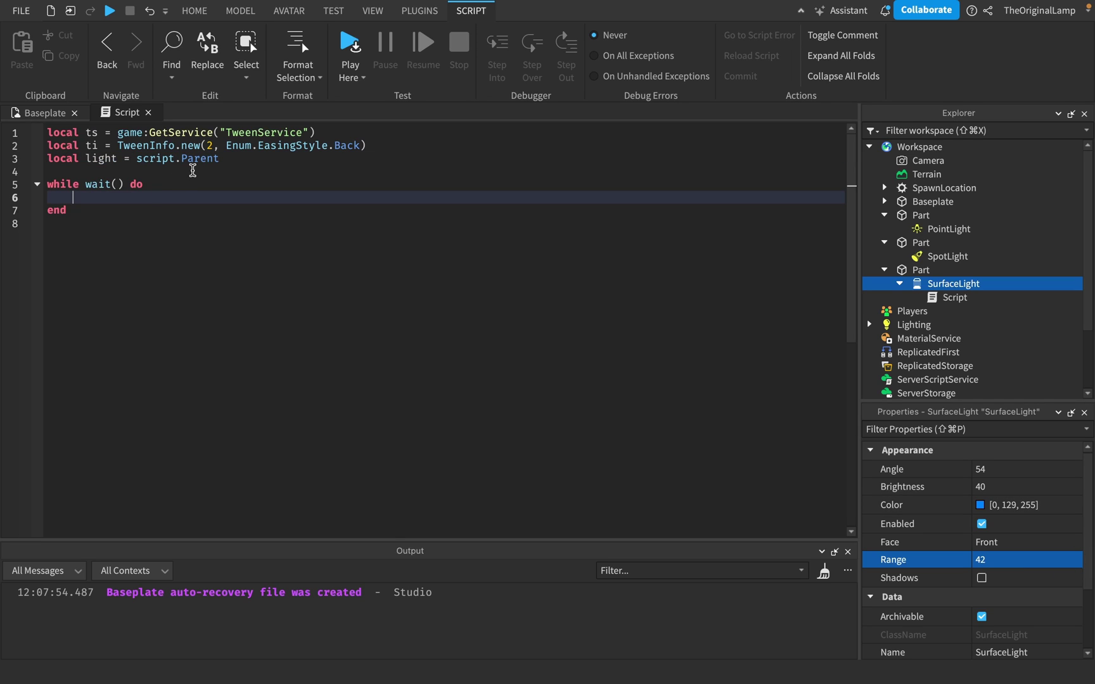
click(219, 171)
click(246, 161)
key(Return)
key(Return)
text(loc)
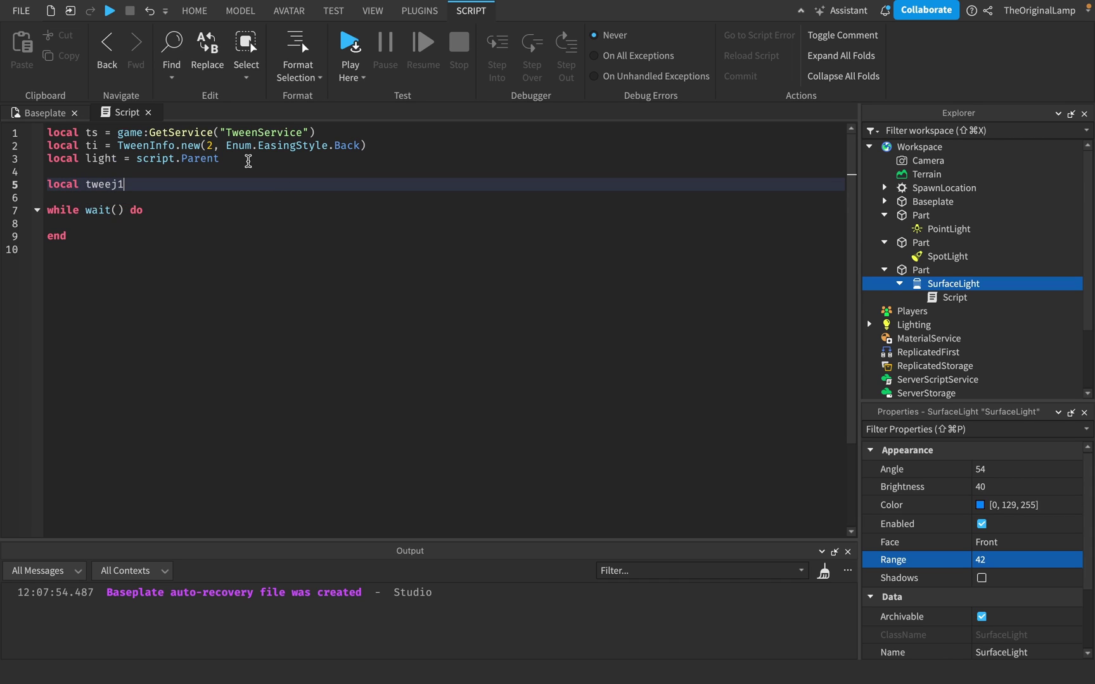
text(al tween1 = ts::)
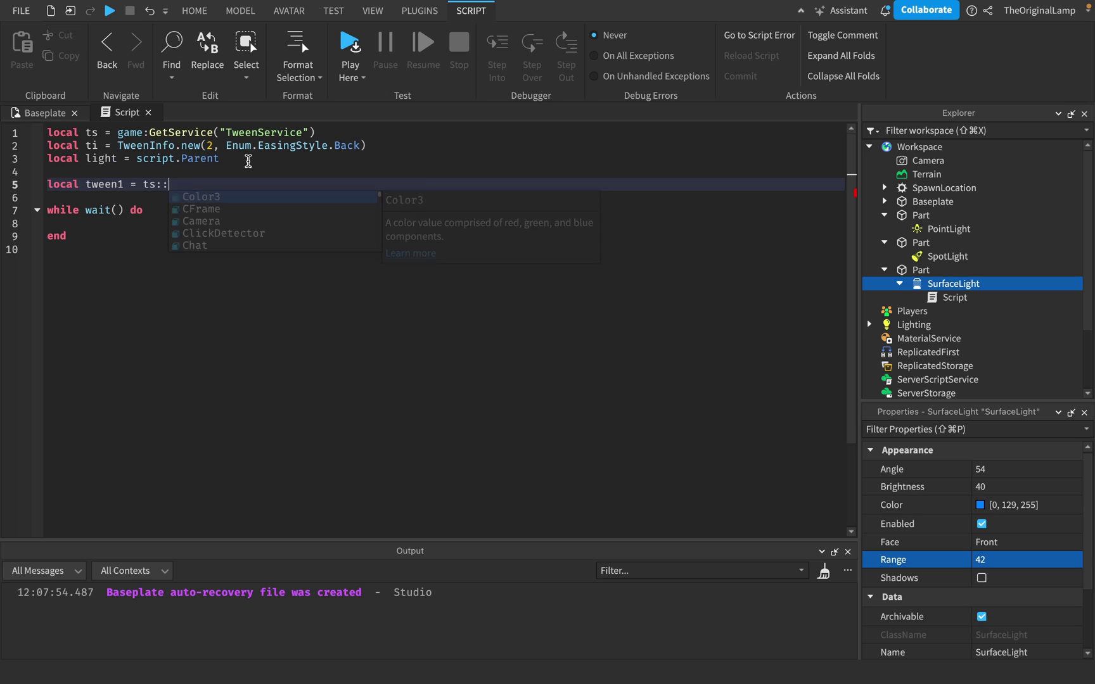
key(BackSpace)
text(C)
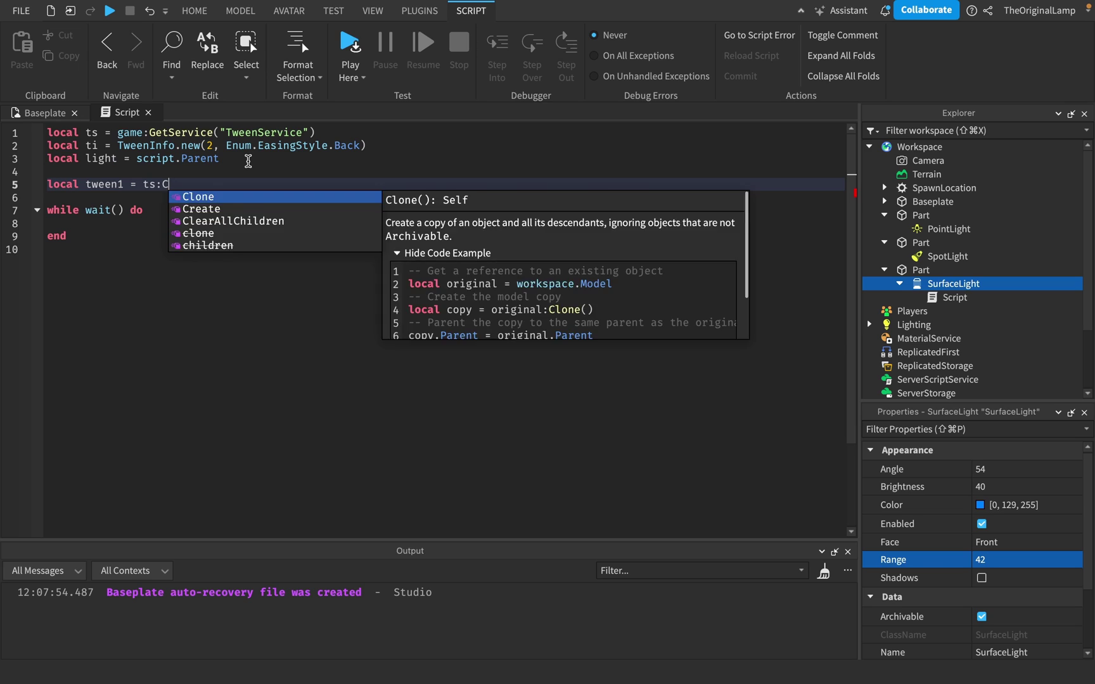
text(reate(light, )
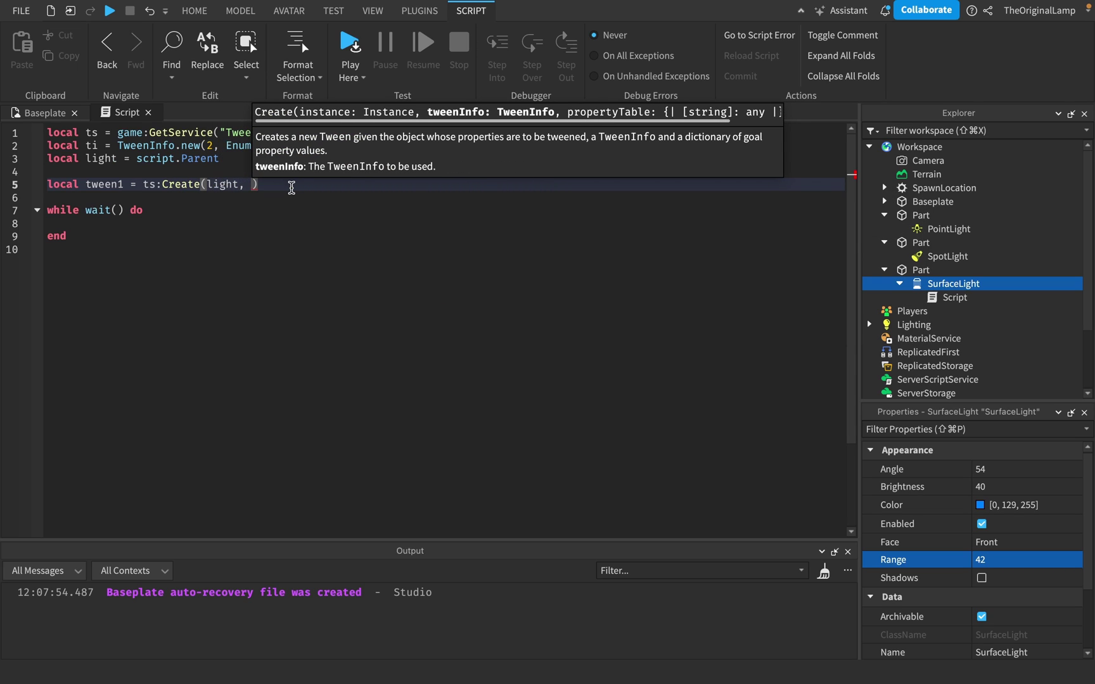
Step: Complete tween1's Create call with ti and the property table {Range = 60}
text(ti,)
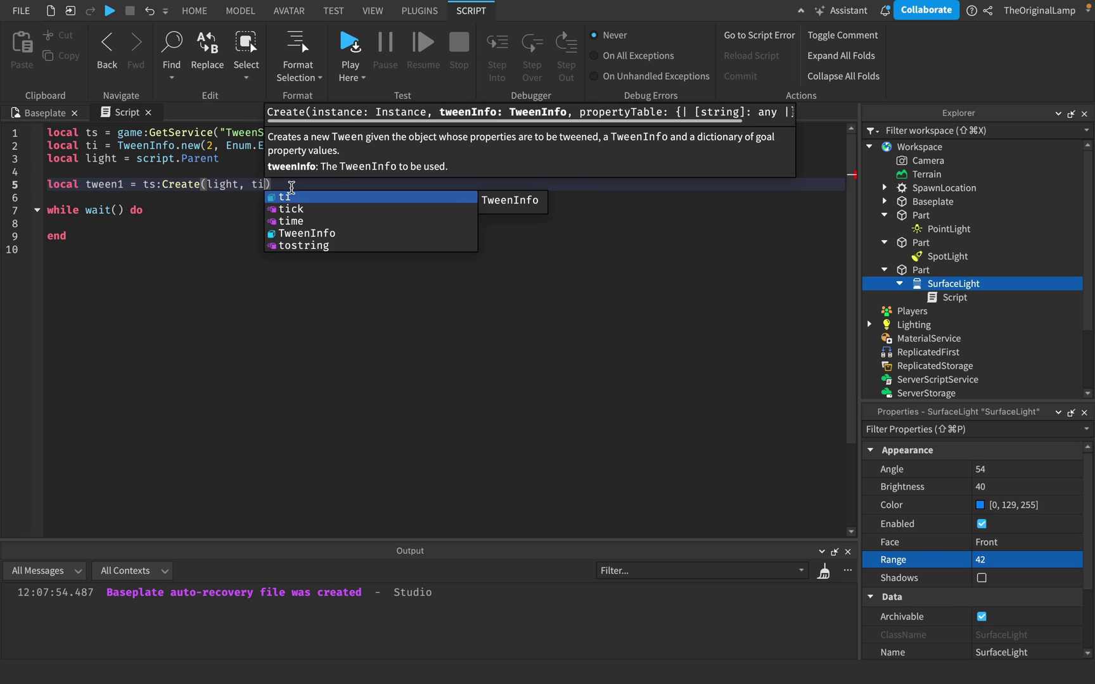
text( {Rang)
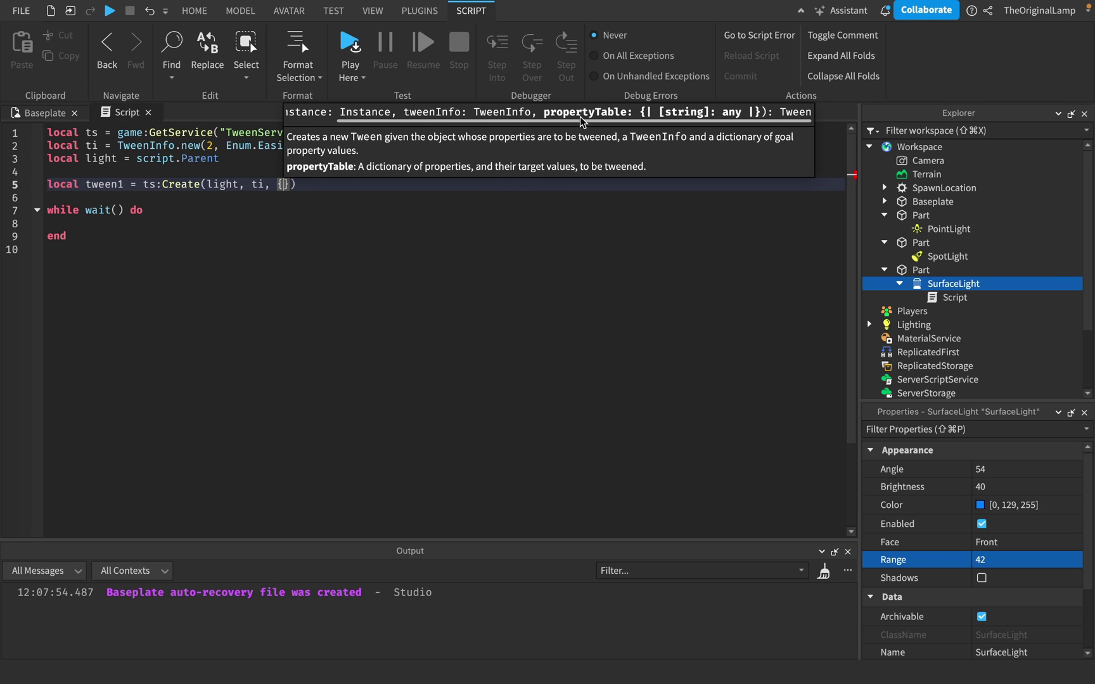
text(e = )
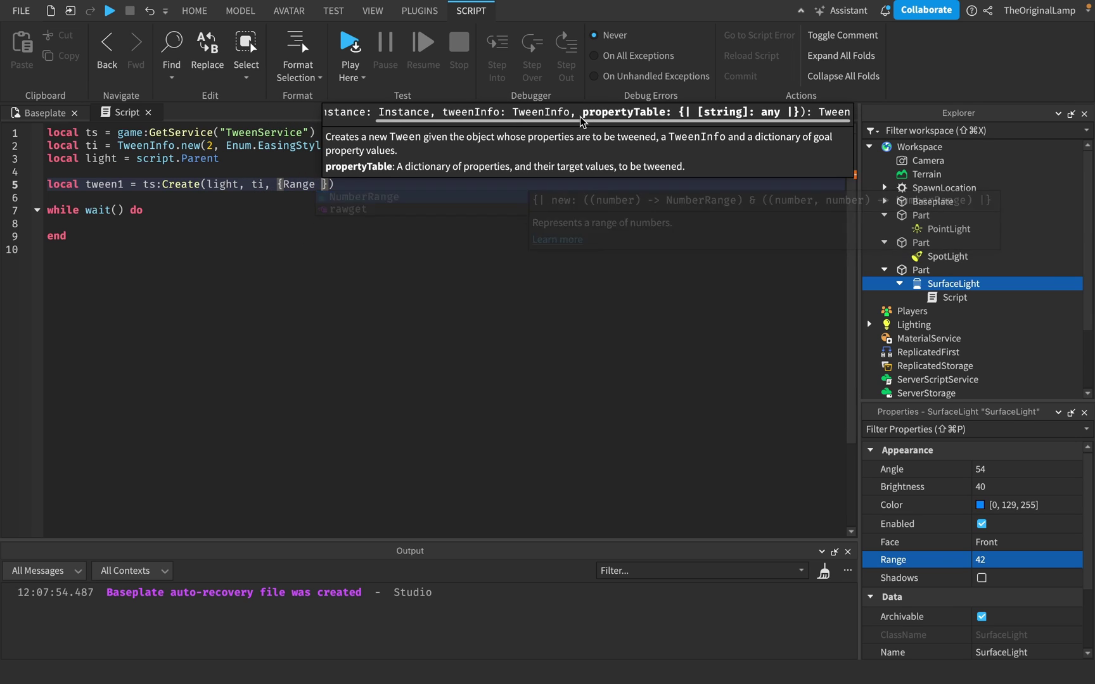
text(60)
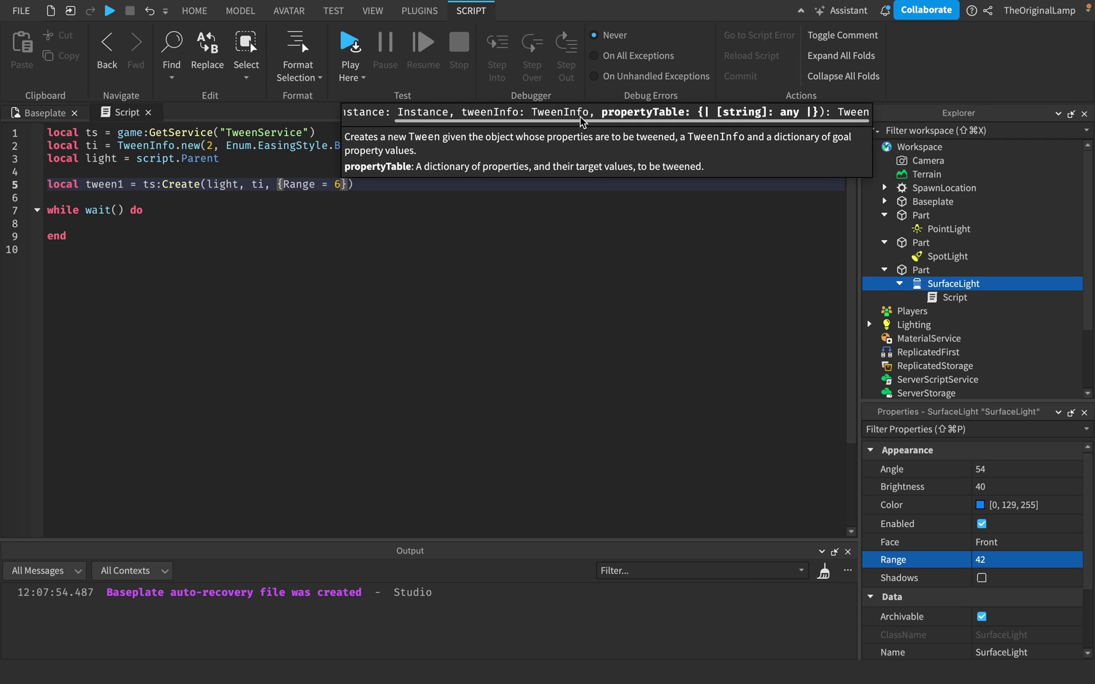
Step: Duplicate the tween1 line directly below it as tween2, with its property table set to {Range = 10}
click(371, 179)
drag(371, 179, 35, 179)
click(391, 183)
key(Return)
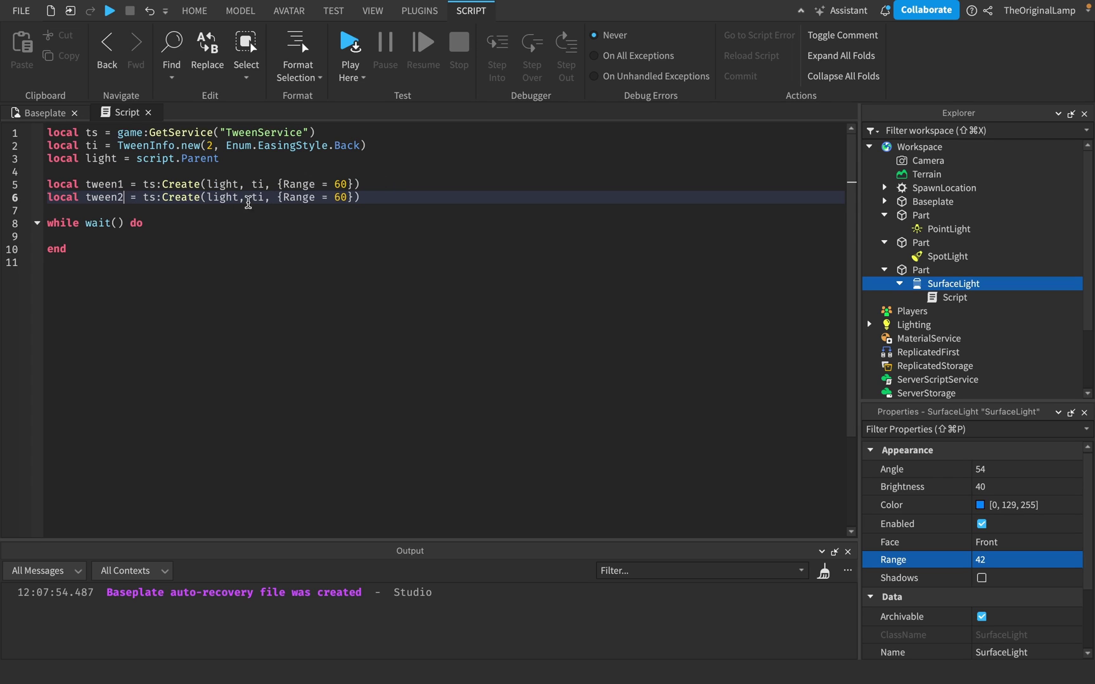
key(Down)
click(347, 195)
key(BackSpace)
key(BackSpace)
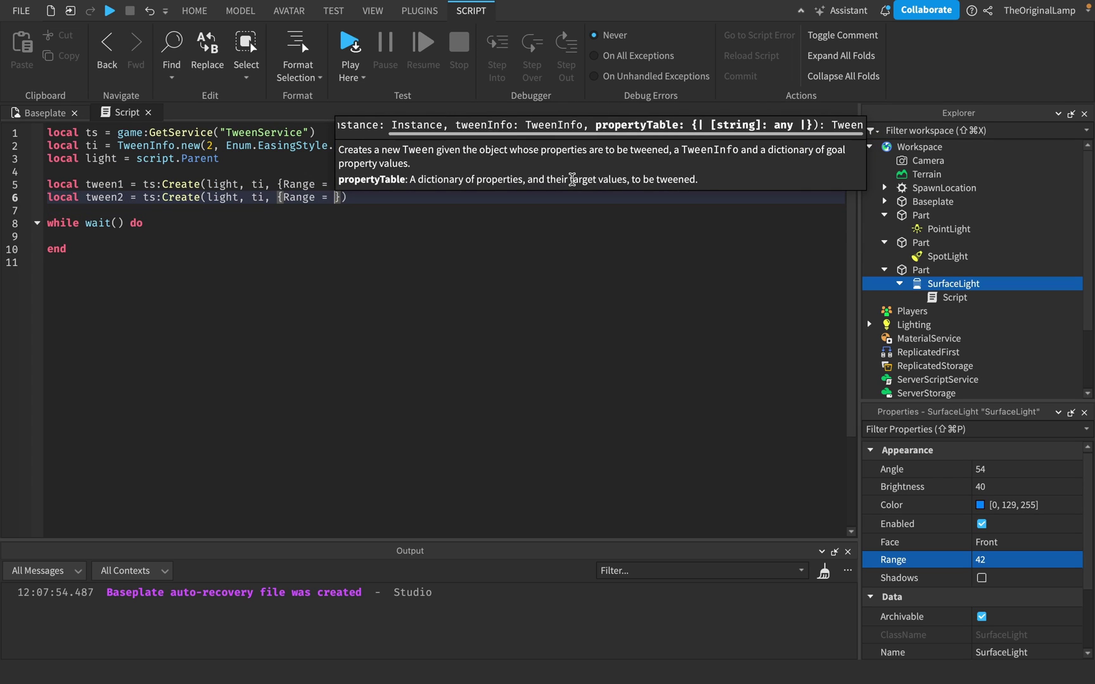
text(10)
click(487, 227)
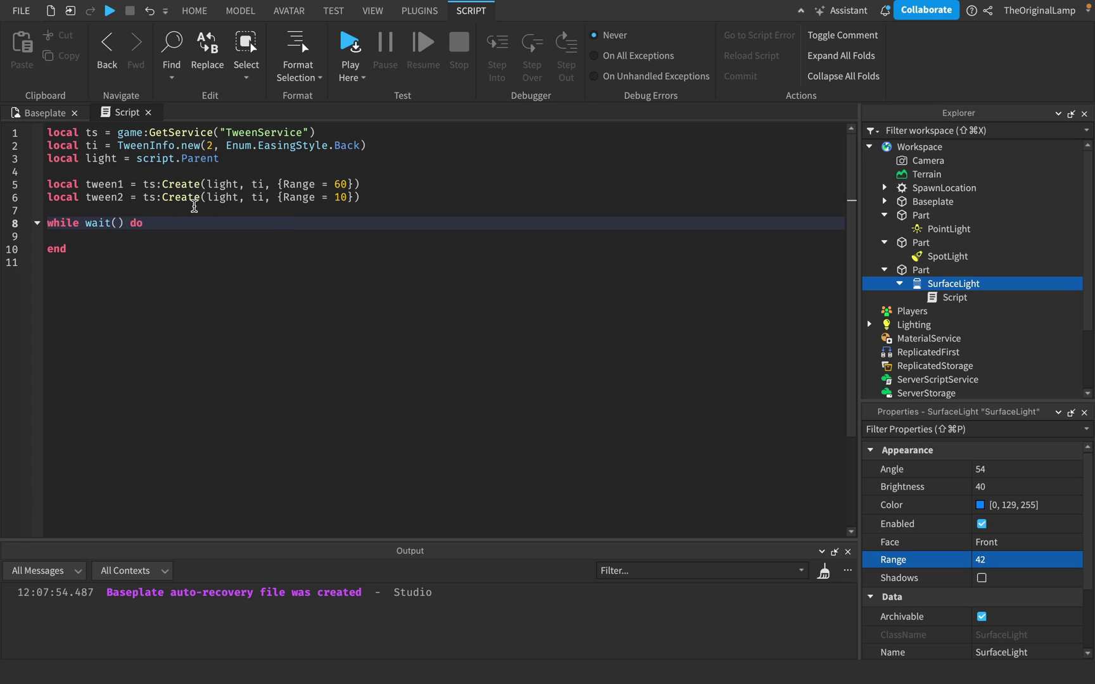
Step: Inside the while loop, add tween1:Play() followed by tween1.Completed:Wait()
click(148, 243)
click(194, 236)
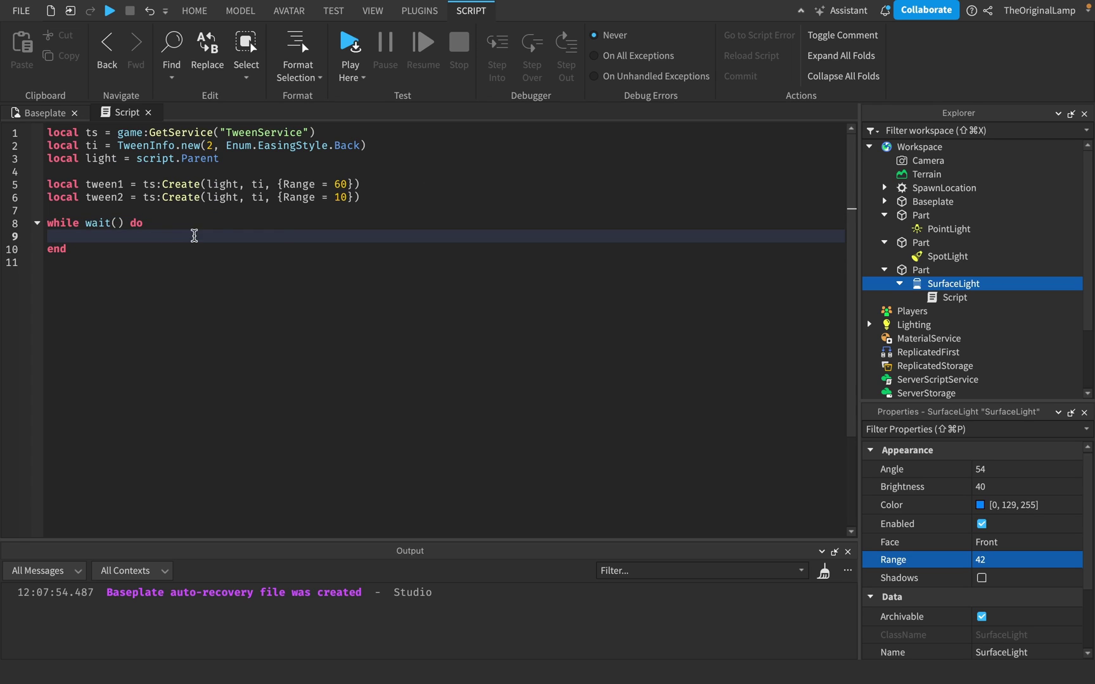
text(tween)
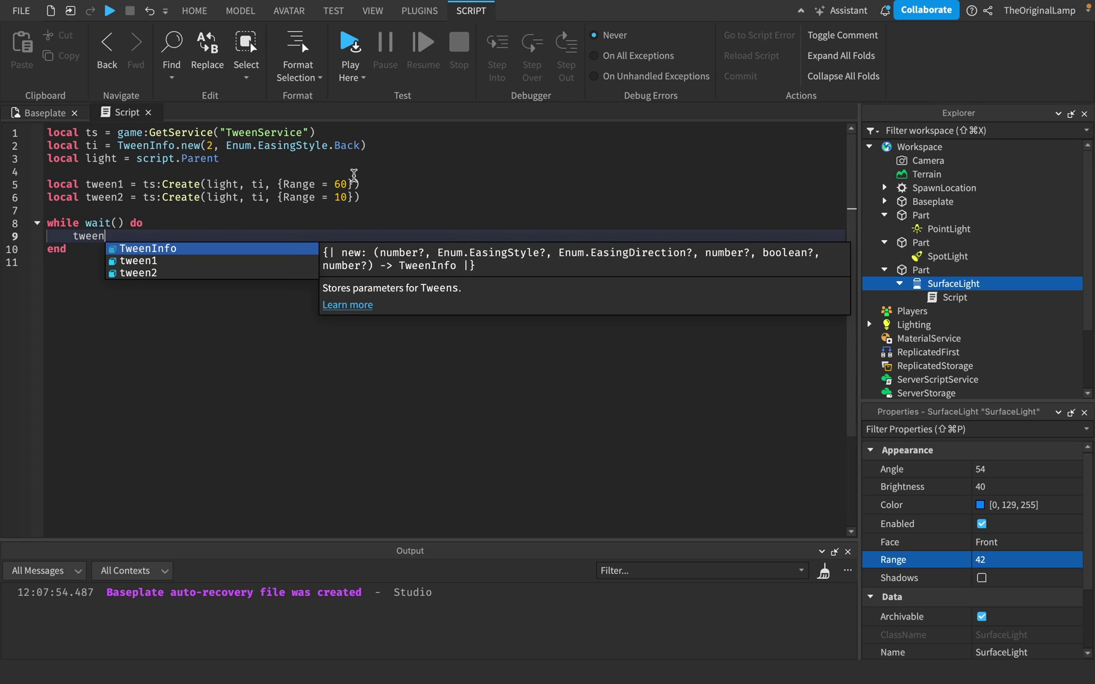
text(1:Play())
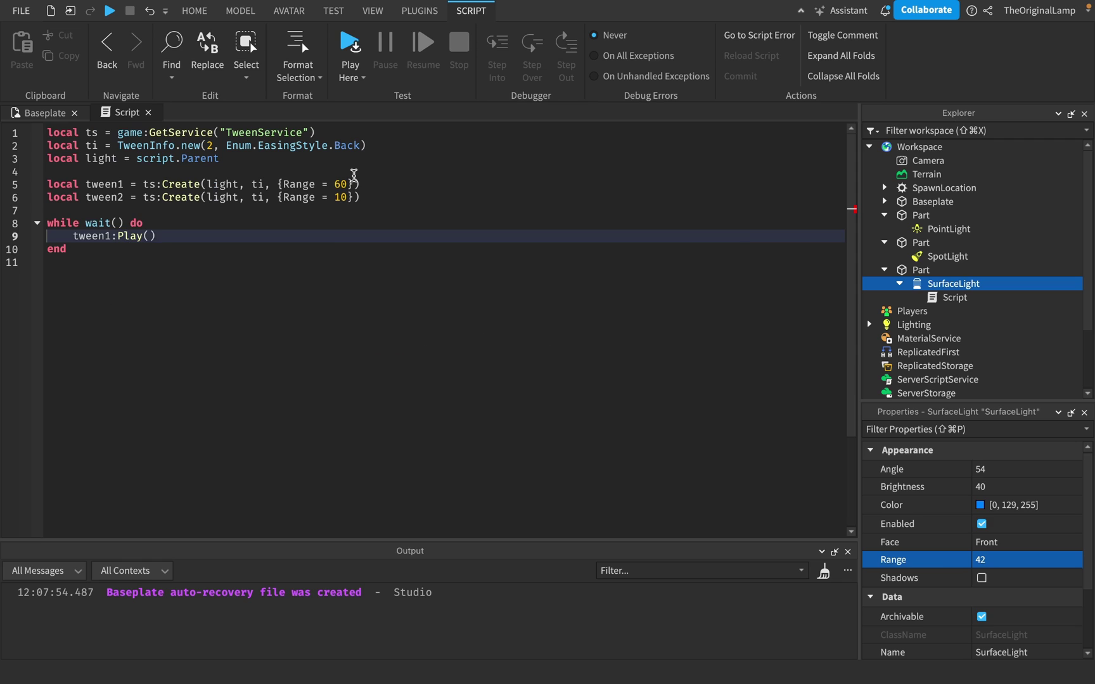
key(Return)
text(tween1)
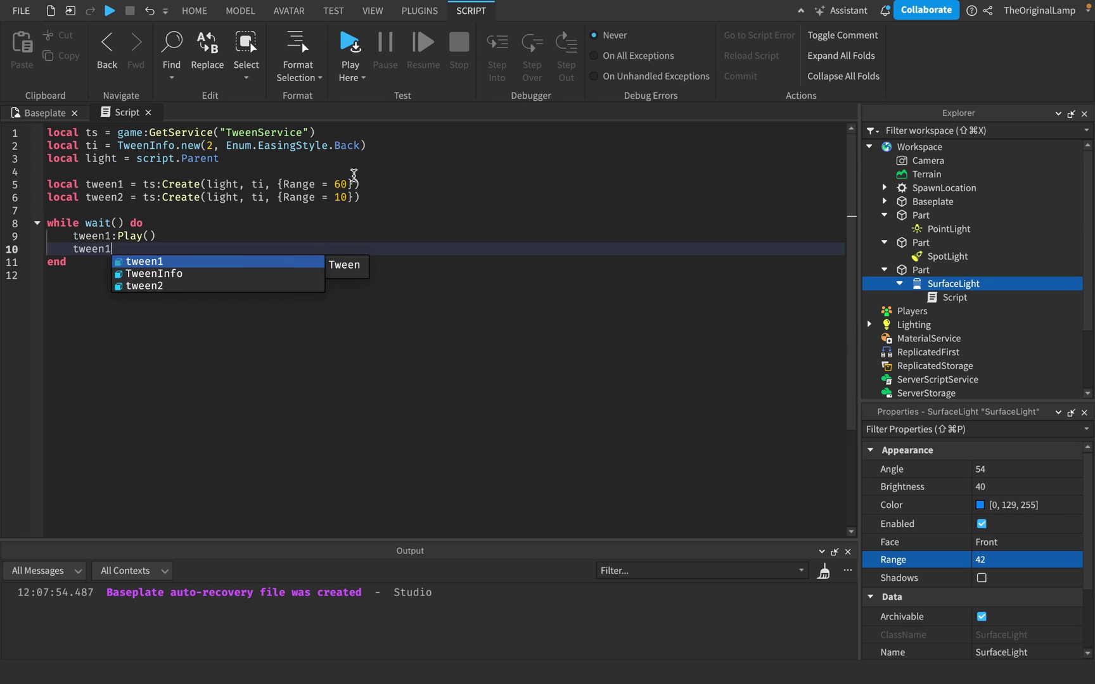
text(.Completed:Wa)
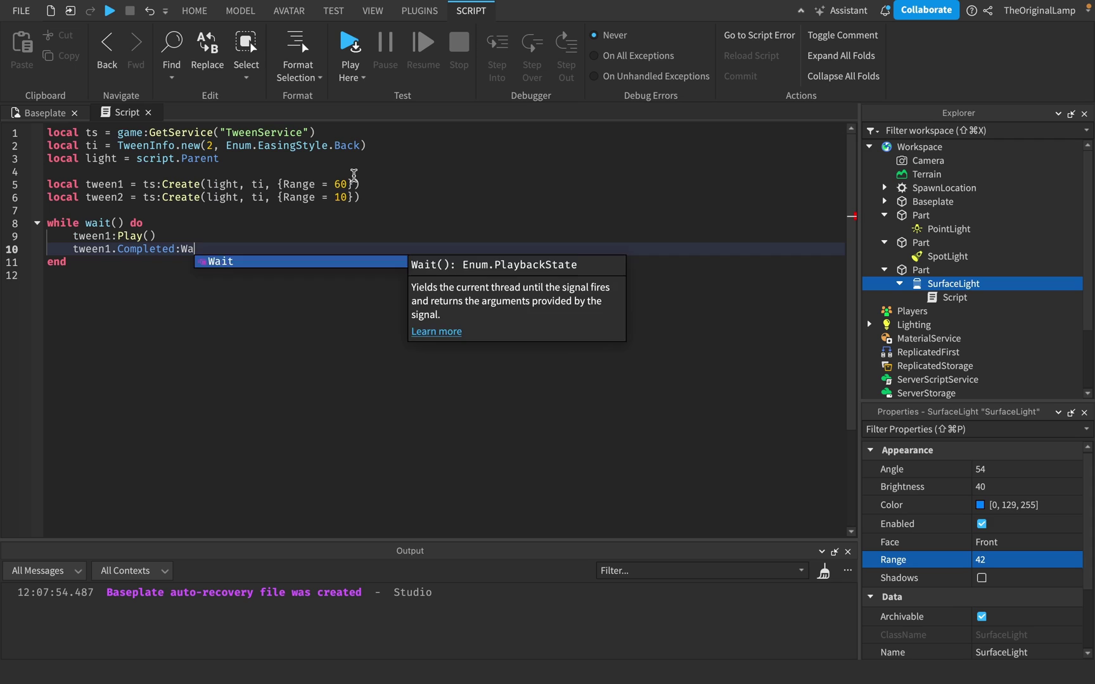
key(Tab)
key(Return)
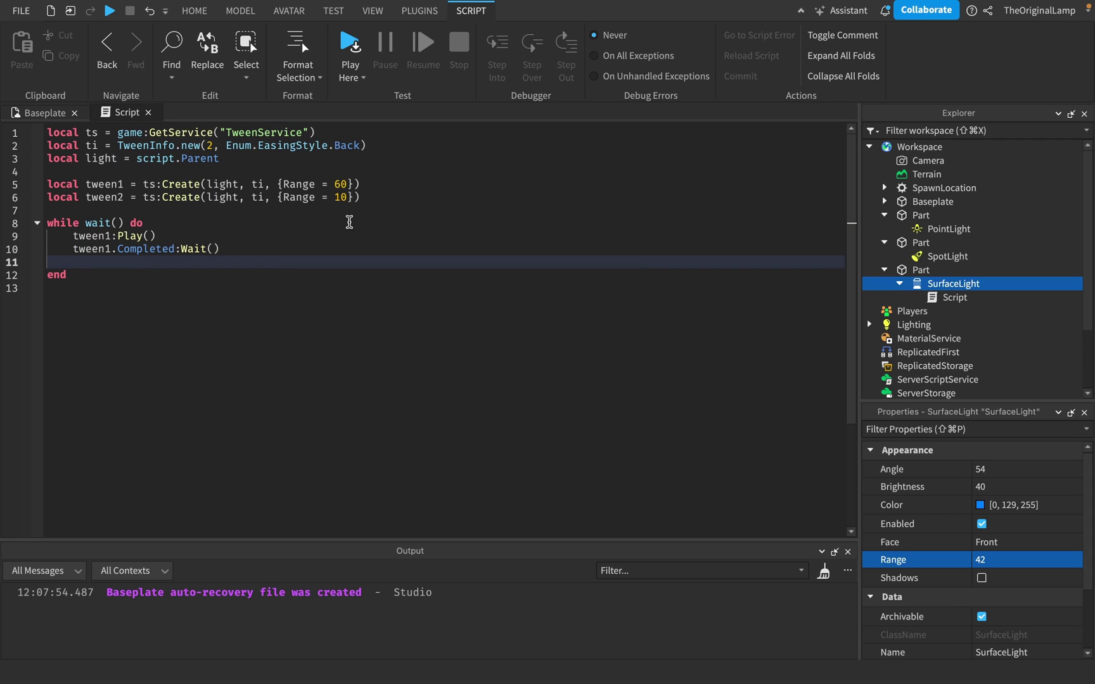
Step: Add tween2:Play() and tween2.Completed:Wait() after the tween1 lines in the loop
text(tween2:Pl)
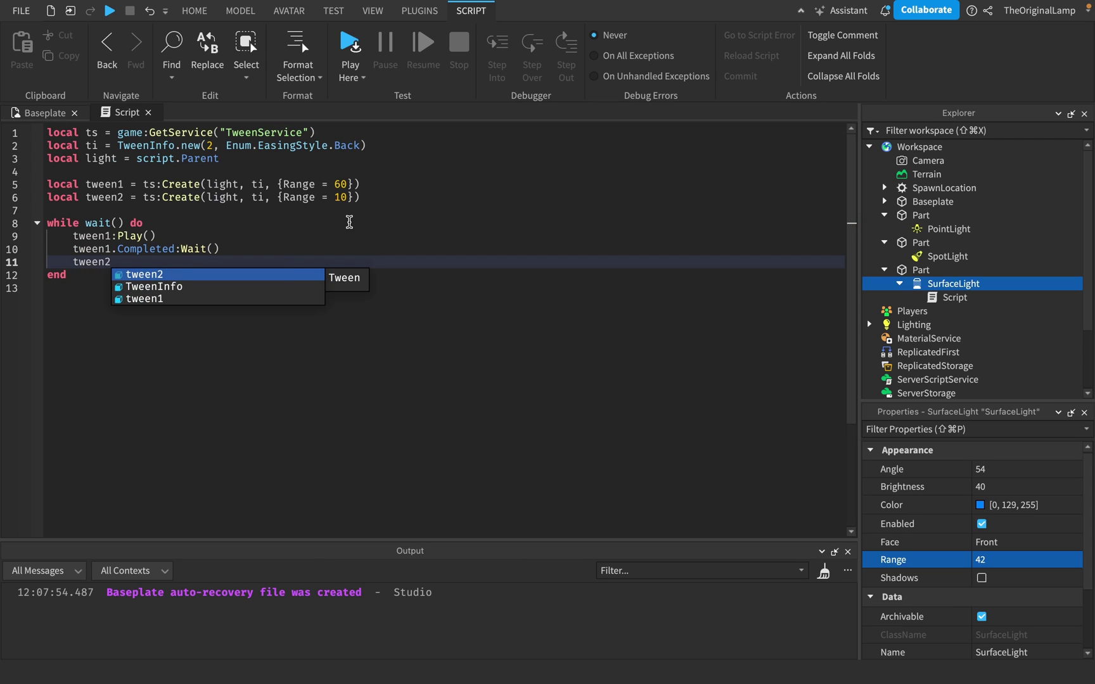
key(Tab)
key(Return)
text(t)
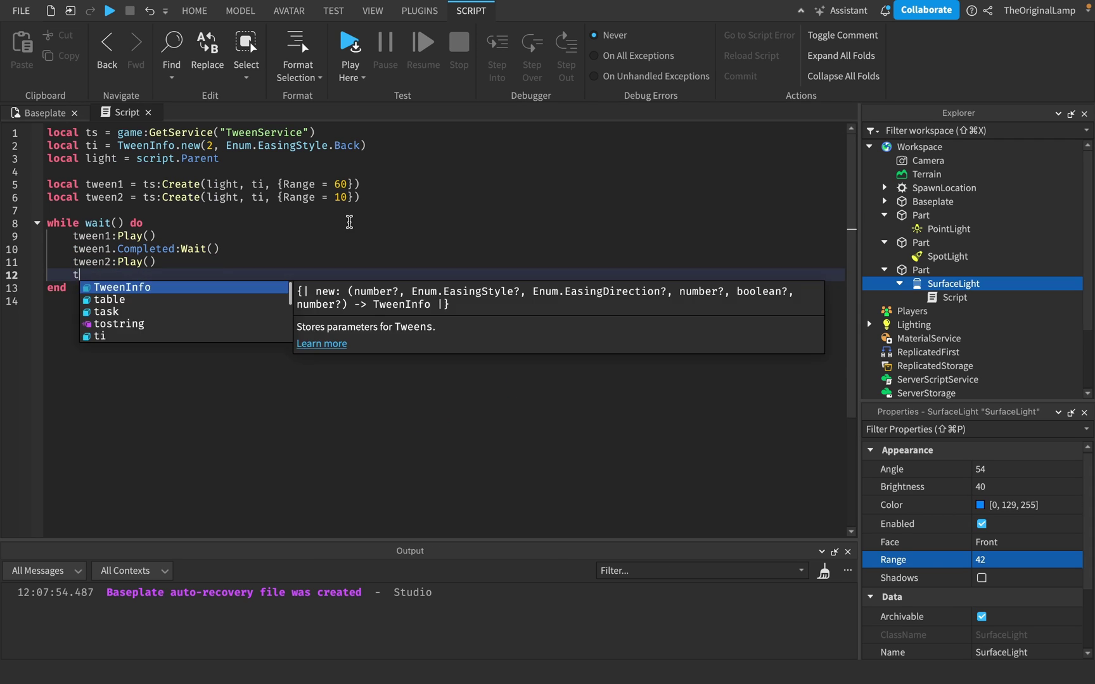
text(ween2.Com)
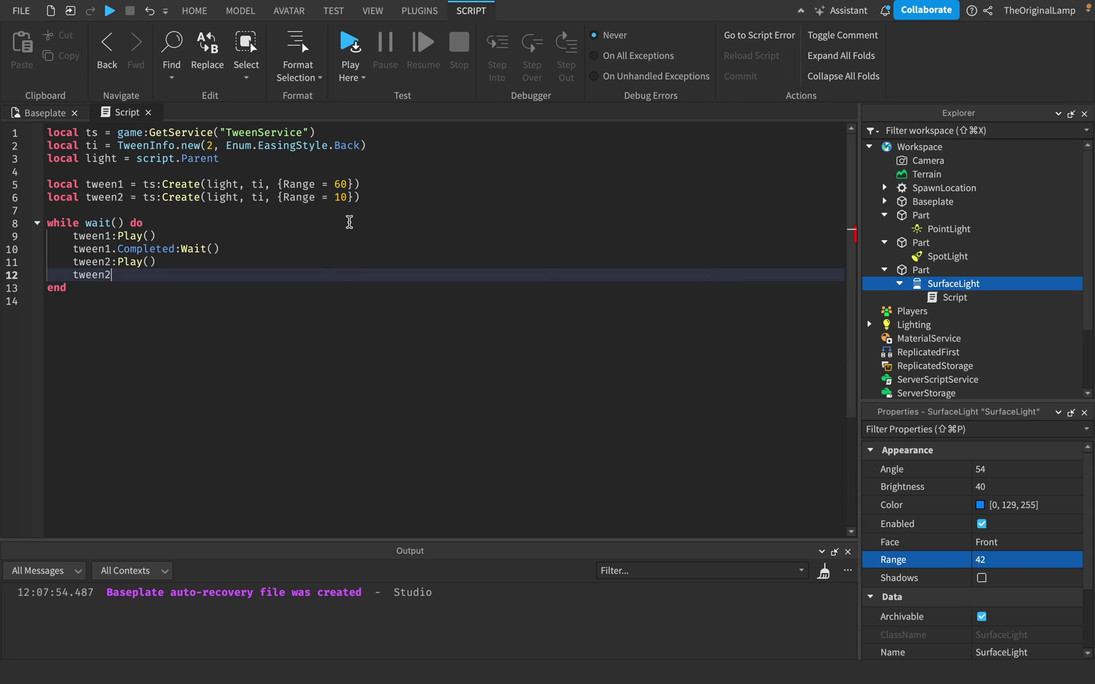
key(Tab)
text(:W)
key(Tab)
click(218, 407)
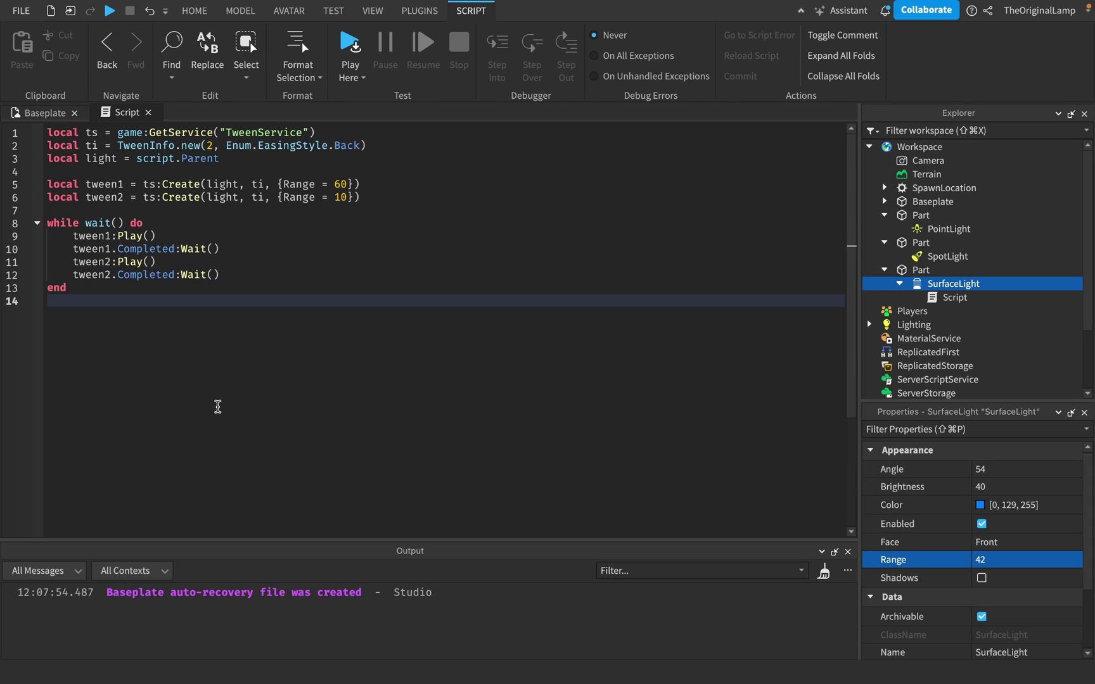
Step: Copy the SurfaceLight's Script into both the SpotLight and the PointLight, and collapse the three Parts in the hierarchy
click(953, 297)
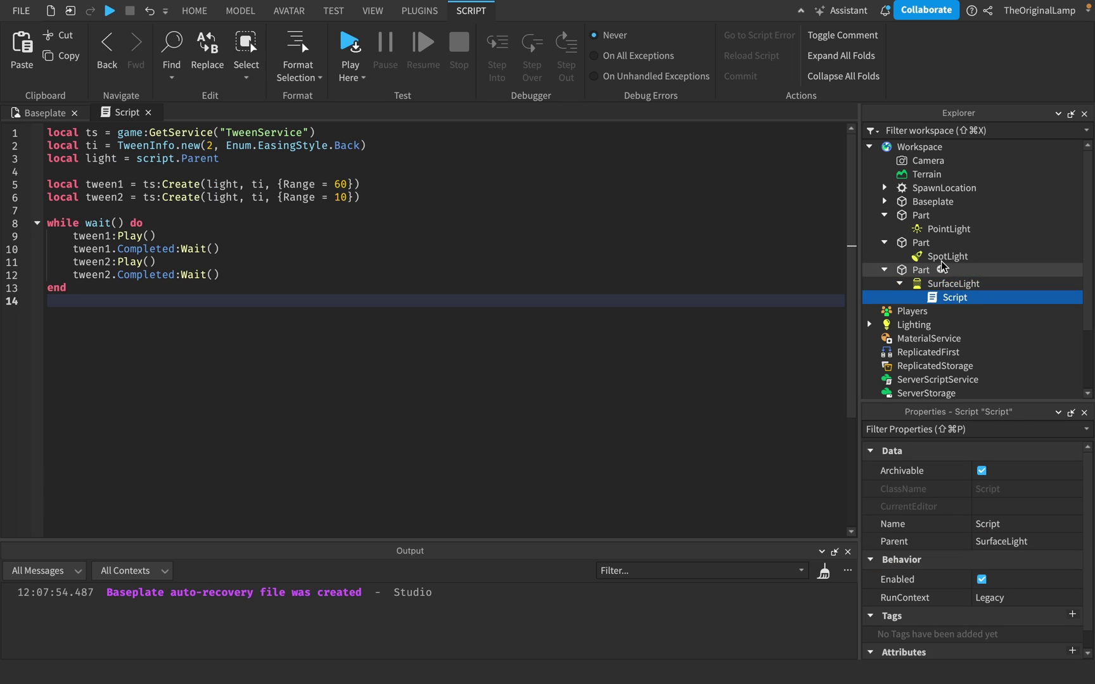
click(948, 256)
super+click(951, 228)
key(super+shift+v)
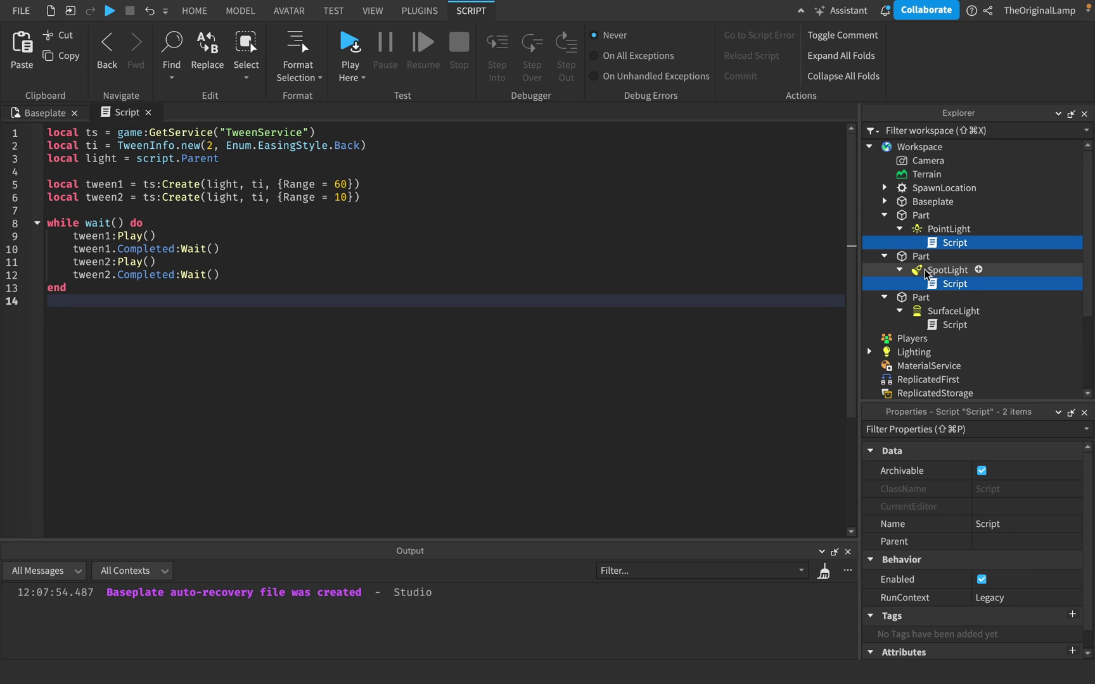
click(884, 215)
click(885, 229)
click(884, 243)
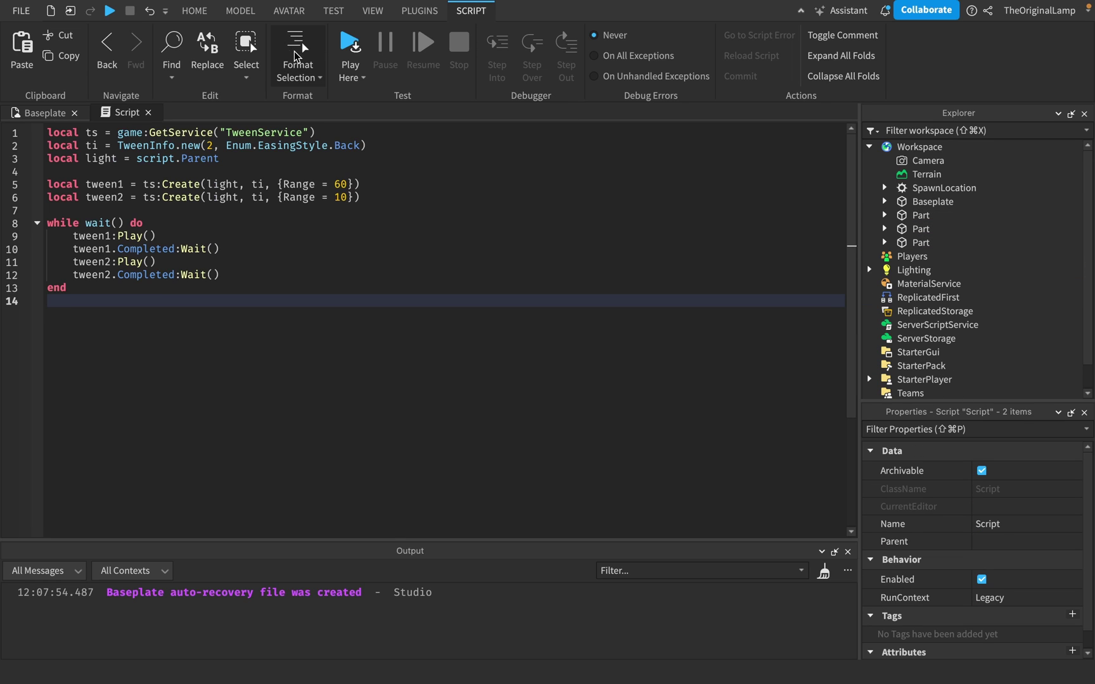
Step: Playtest the baseplate and walk the character to the lights to watch their Range animation
click(18, 116)
click(729, 51)
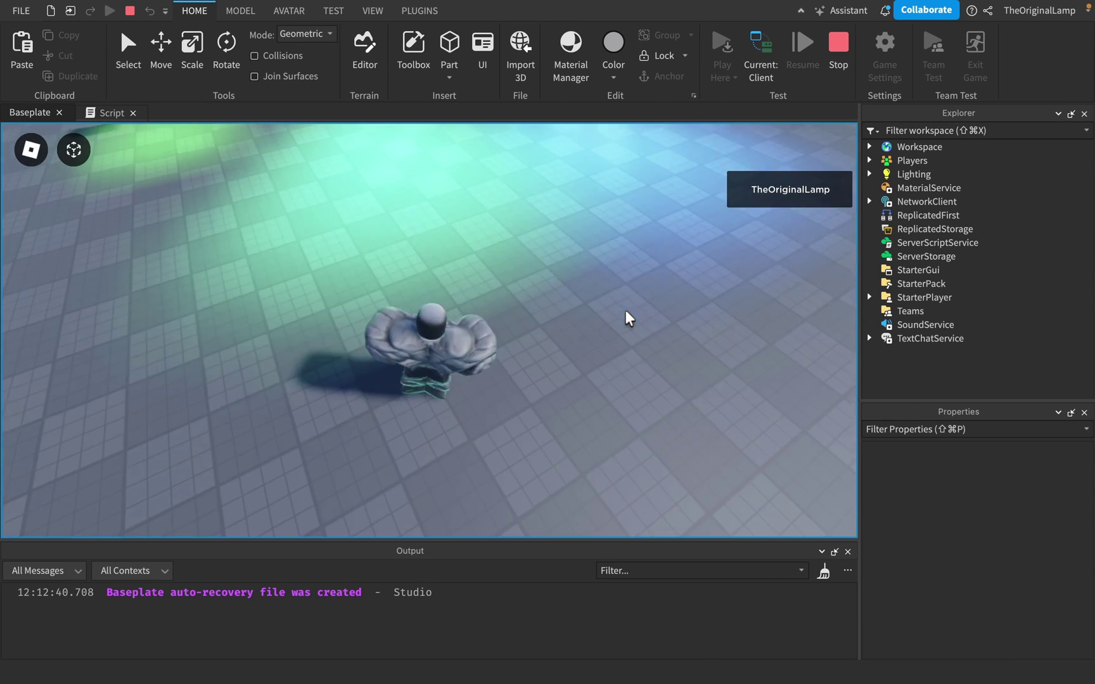
key(w)
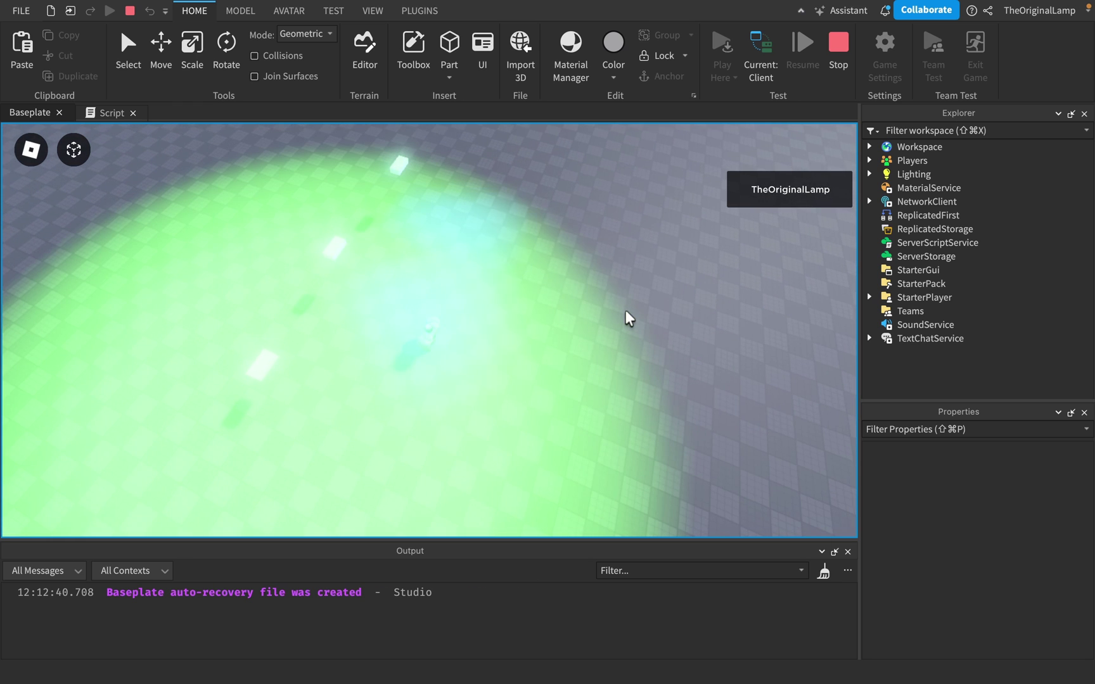
right_drag(626, 311, 626, 312)
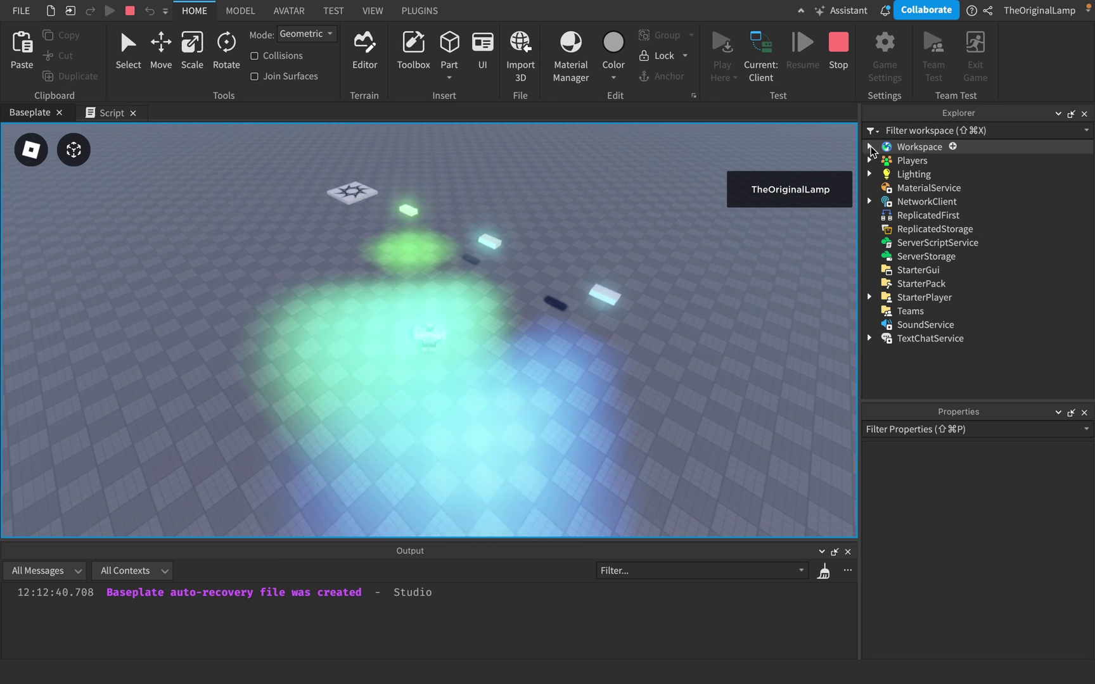
Step: During the playtest, set the Brightness of the SurfaceLight, PointLight and SpotLight together to 7.42, and collapse their Parts
click(869, 147)
click(885, 229)
click(885, 283)
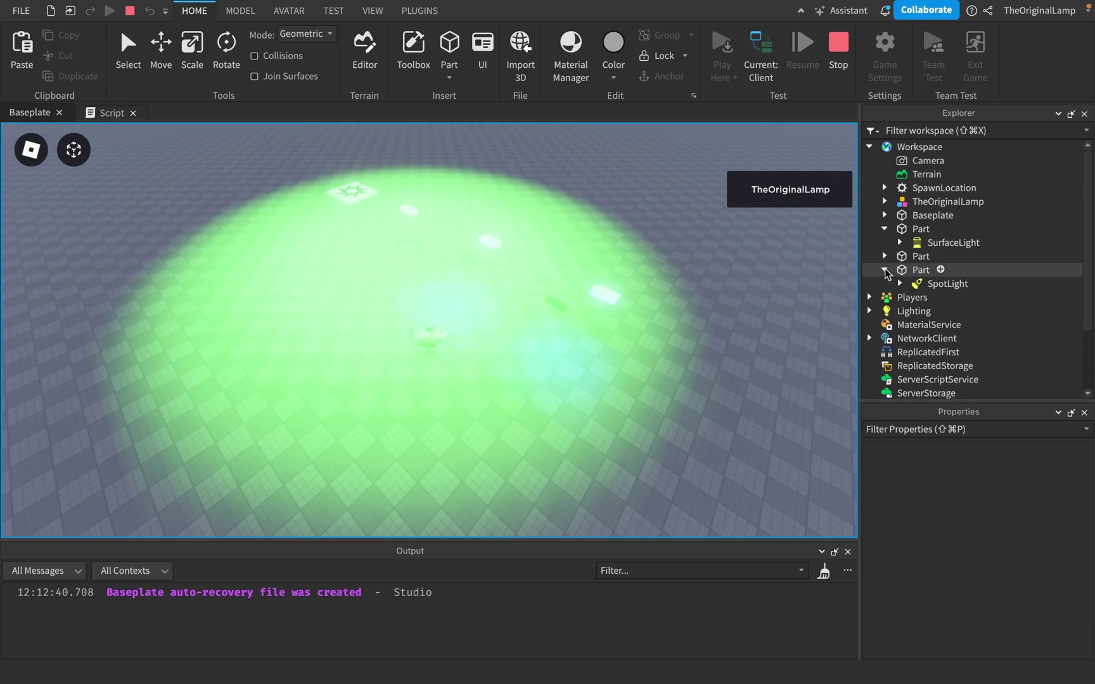
click(884, 256)
click(953, 243)
super+click(949, 270)
super+click(948, 297)
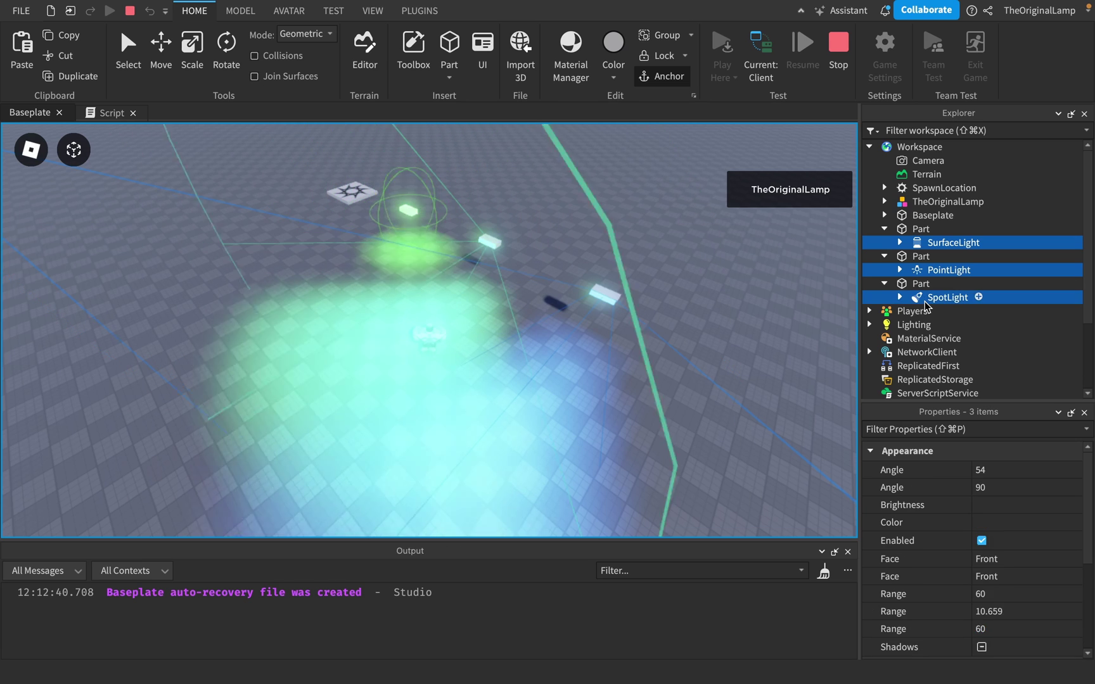
click(1014, 505)
mouse_move(1022, 508)
mouse_down()
mouse_move(1070, 508)
mouse_move(1037, 509)
mouse_up()
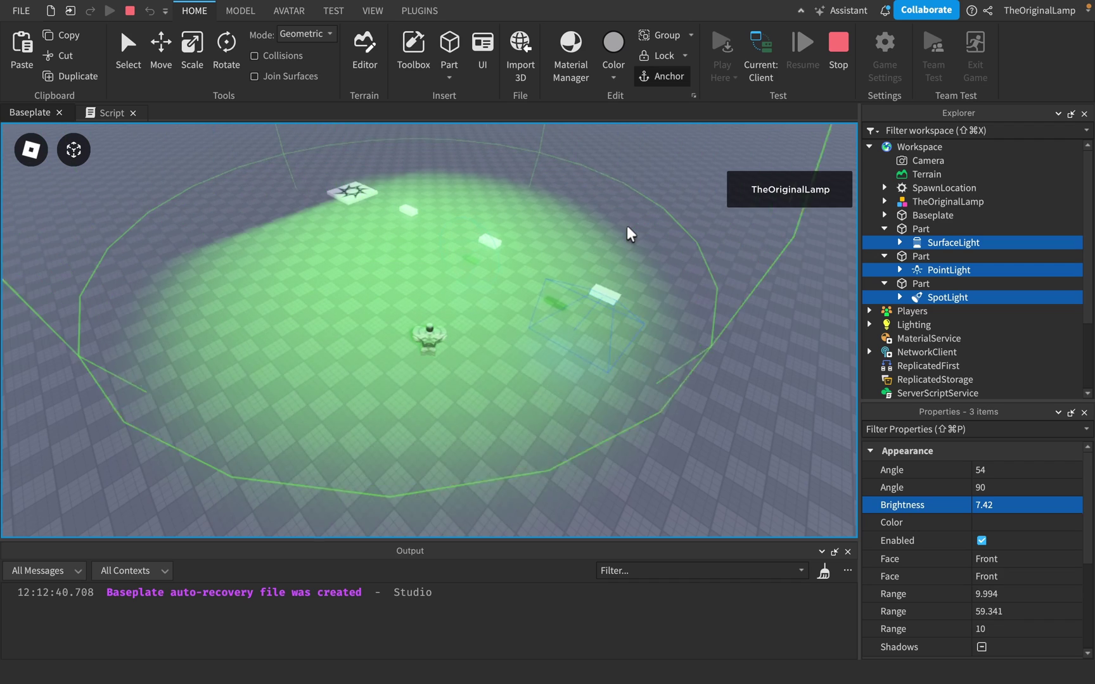
right_drag(628, 227, 627, 227)
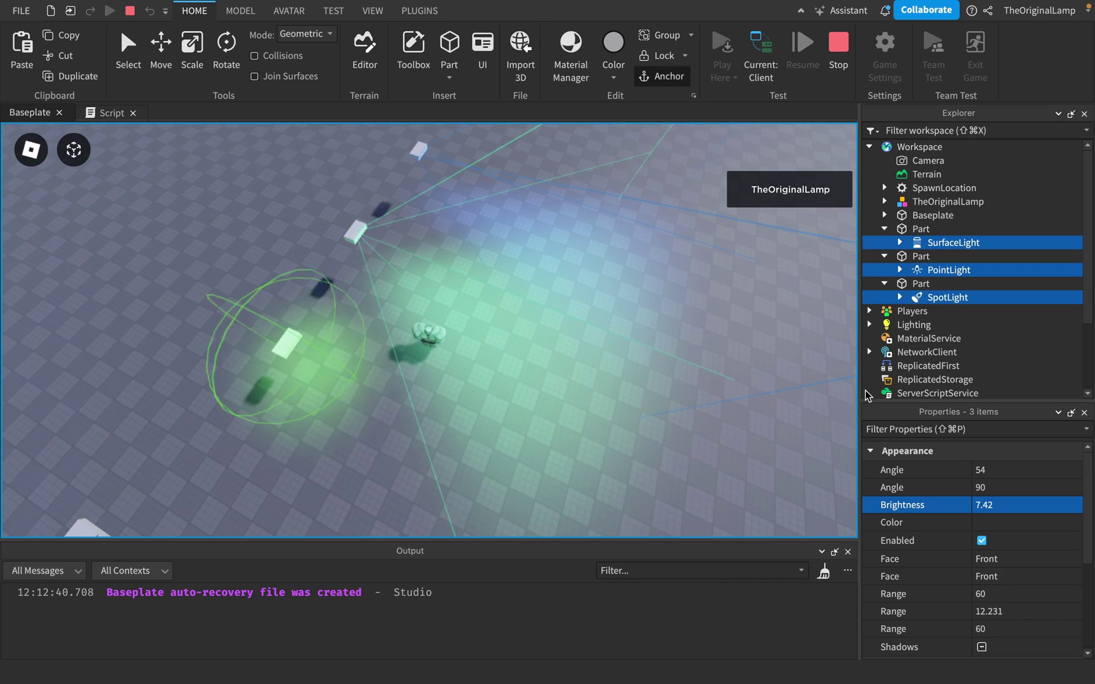
click(885, 229)
click(885, 243)
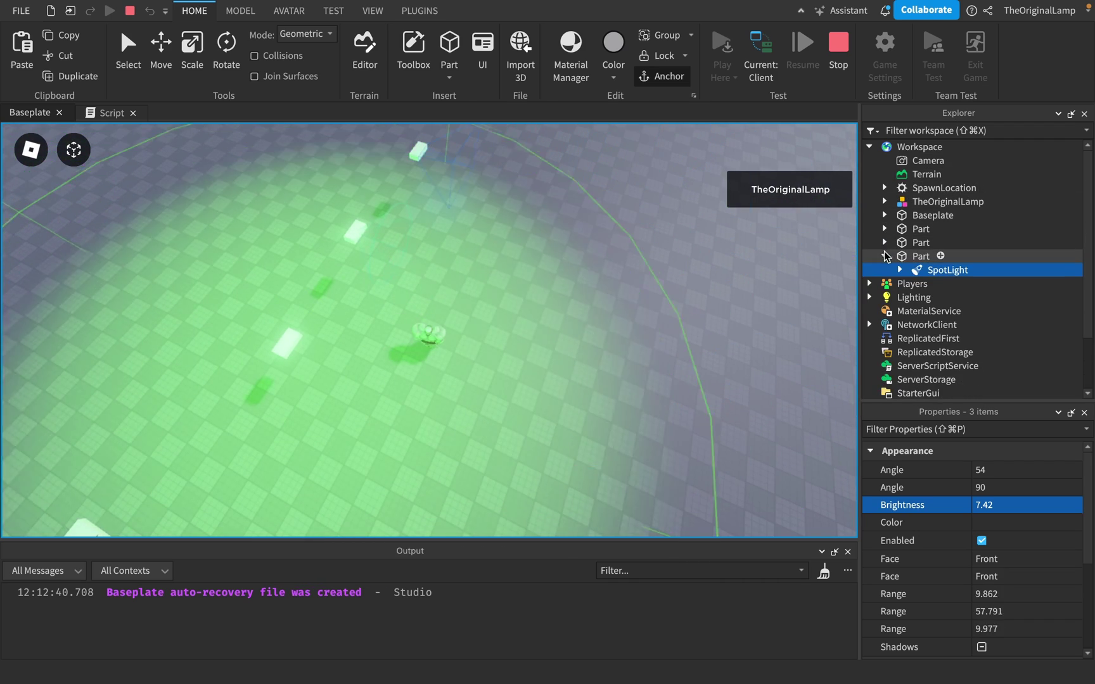
Step: Stop the playtest and set the tween duration in the script's TweenInfo.new call to 0.5
click(885, 256)
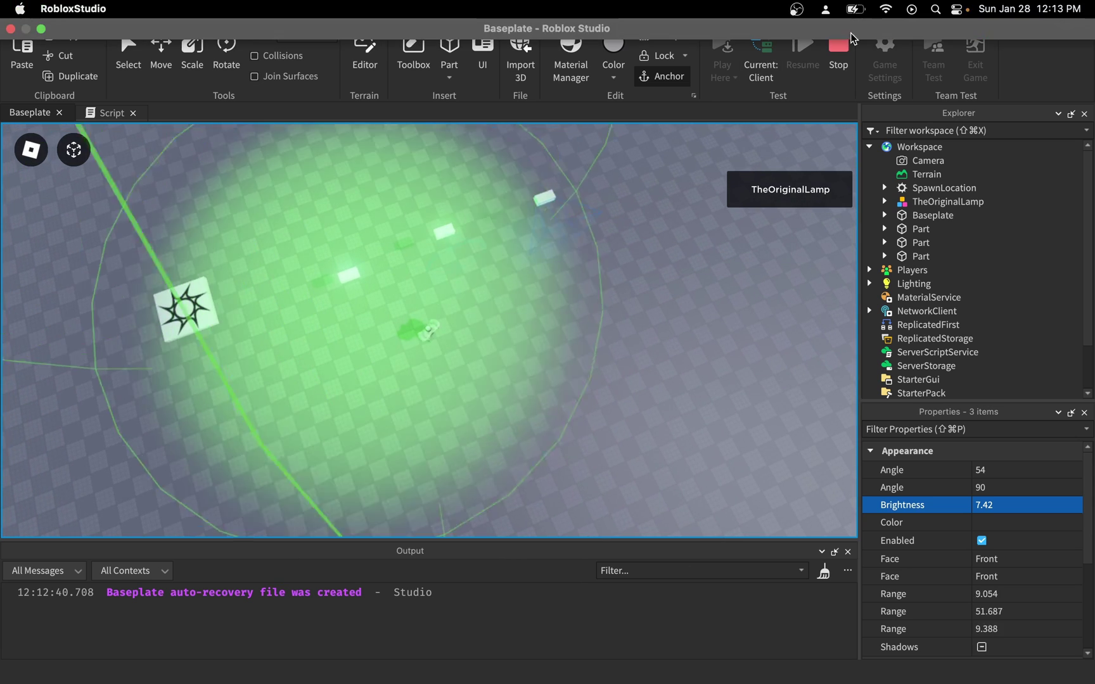
click(839, 51)
click(108, 114)
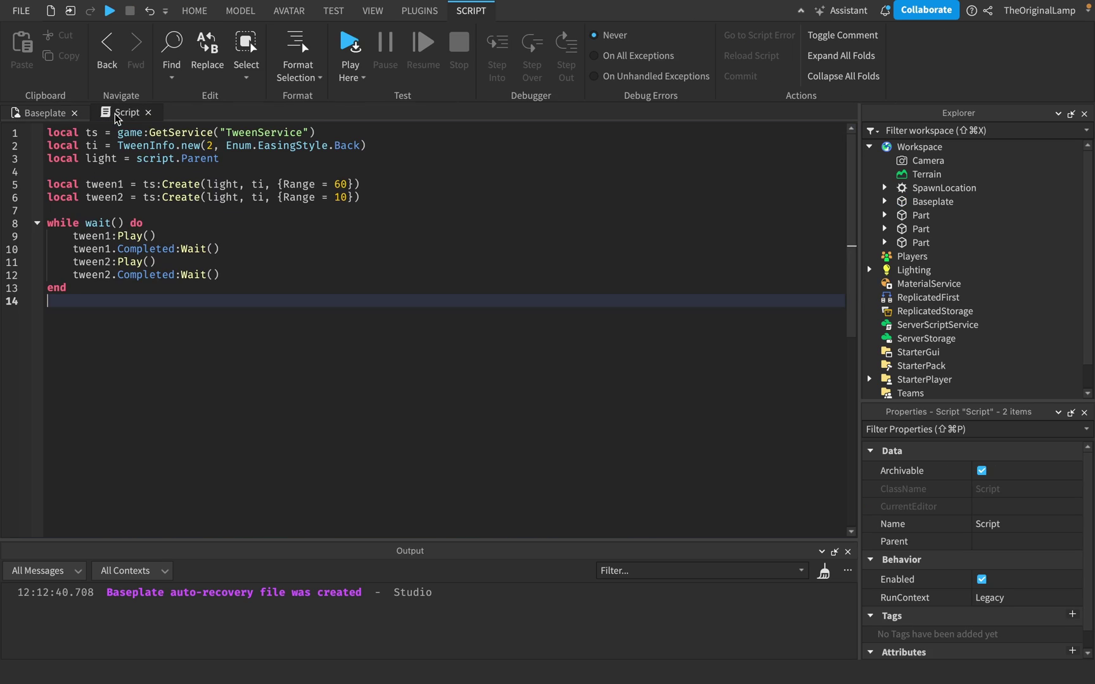
click(214, 146)
key(BackSpace)
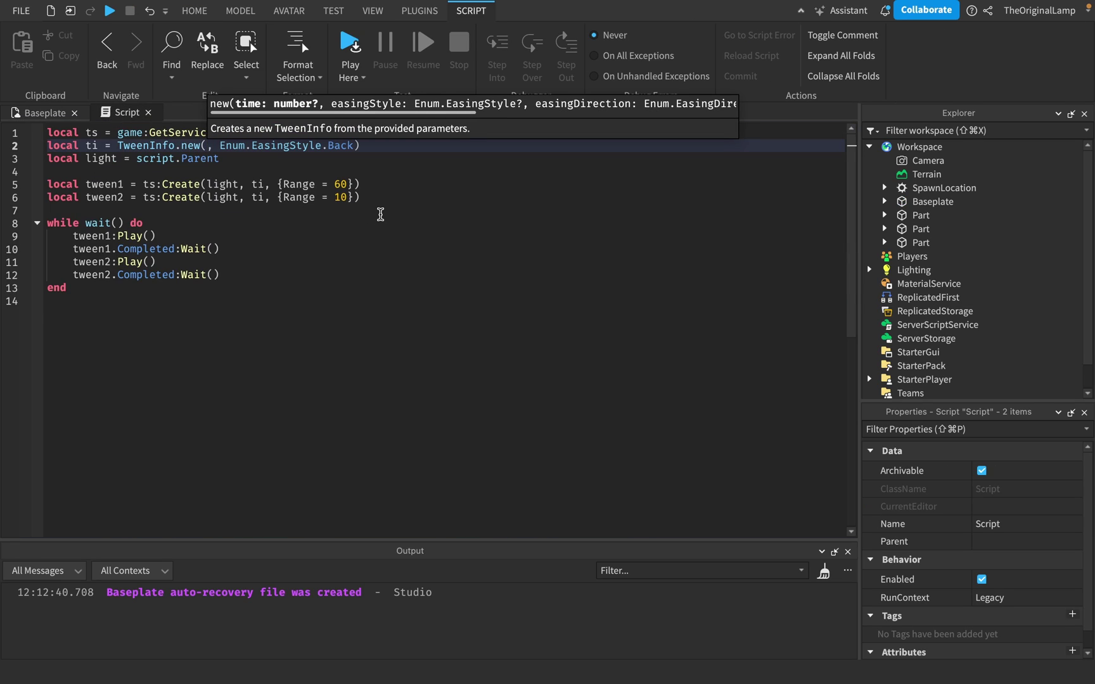
text(0.5)
click(380, 214)
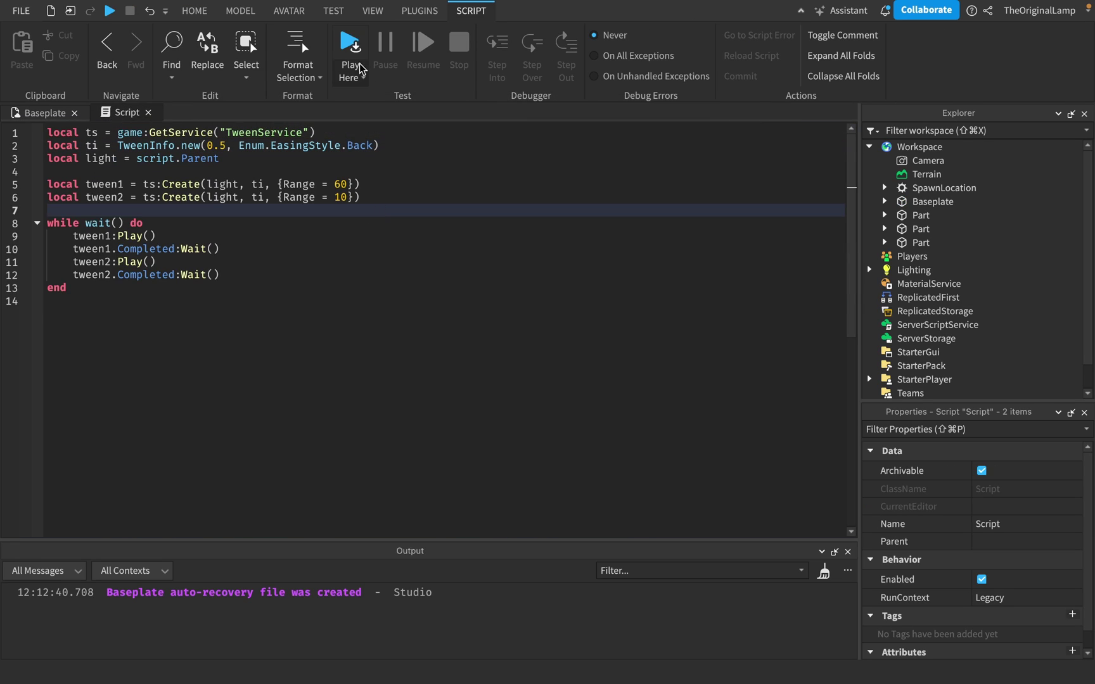
Step: Run the simulation without a character, examine the lights' Range animation from several angles, and stop it
click(384, 128)
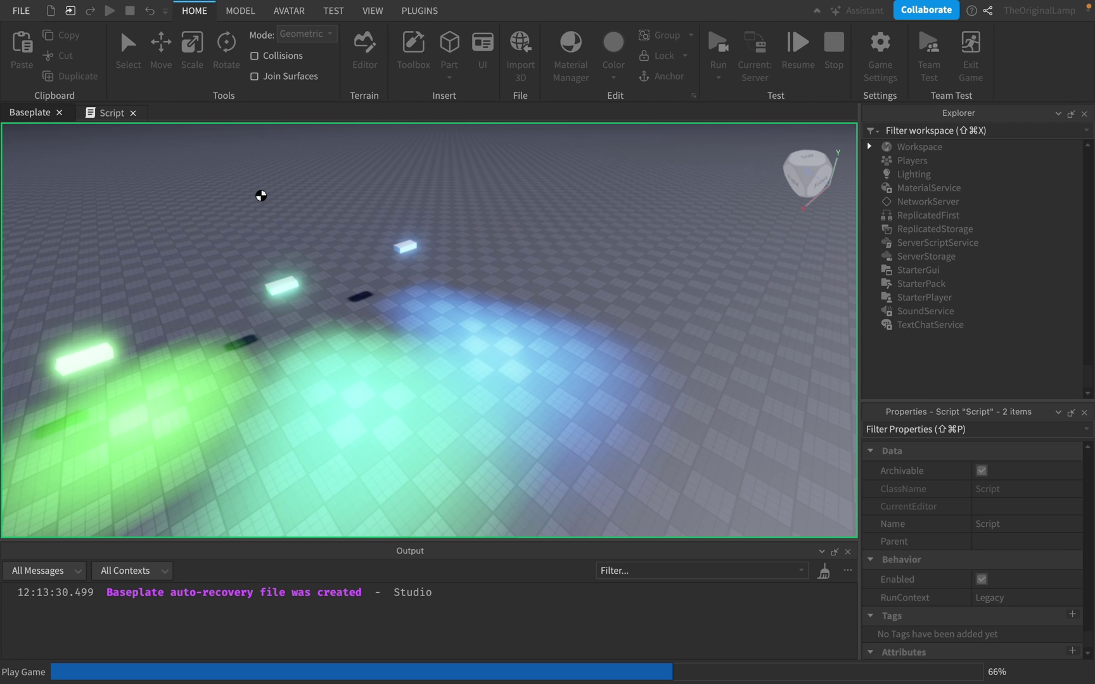
key(s)
right_drag(589, 260, 590, 261)
key(a)
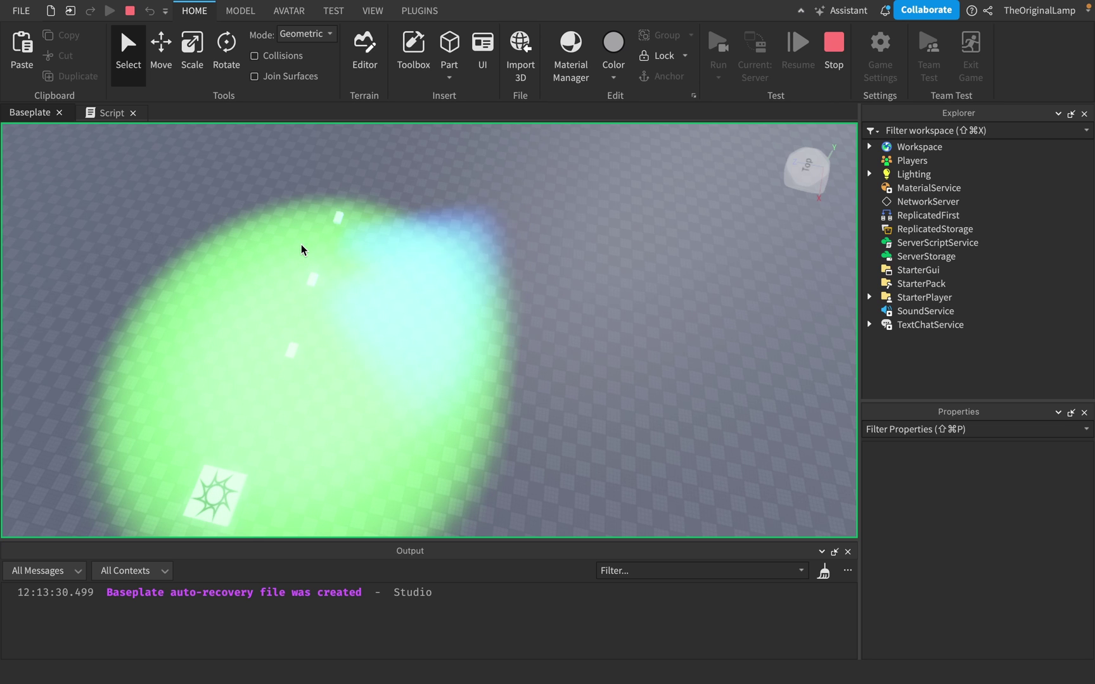
key(w)
key(a)
right_drag(540, 265, 425, 352)
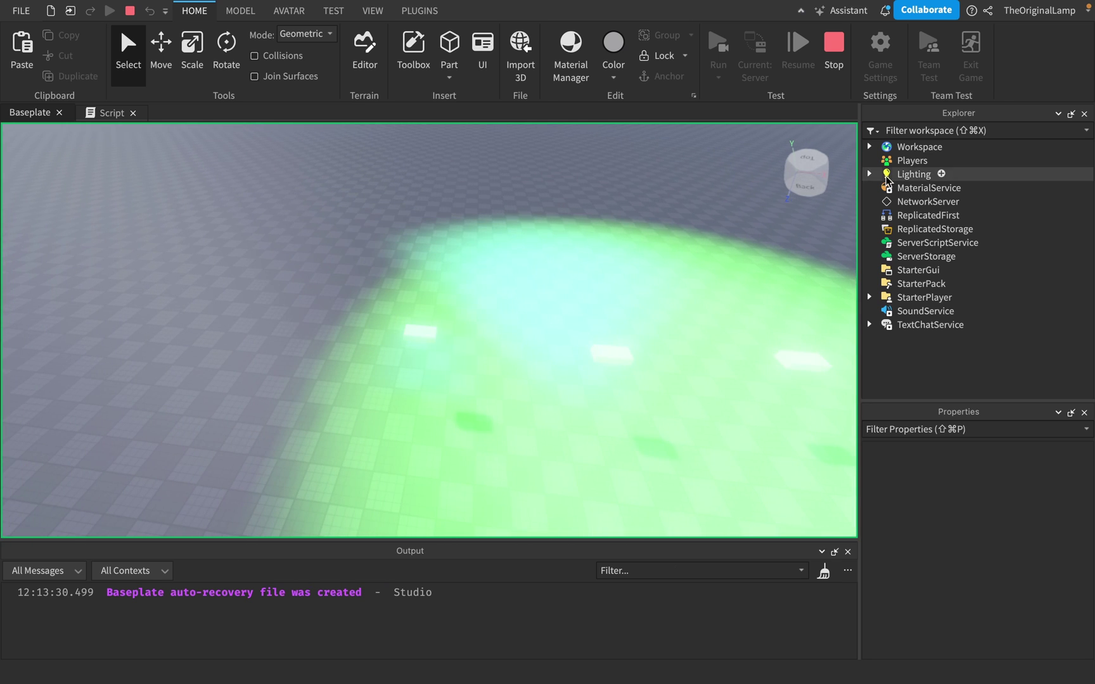
right_drag(717, 283, 717, 282)
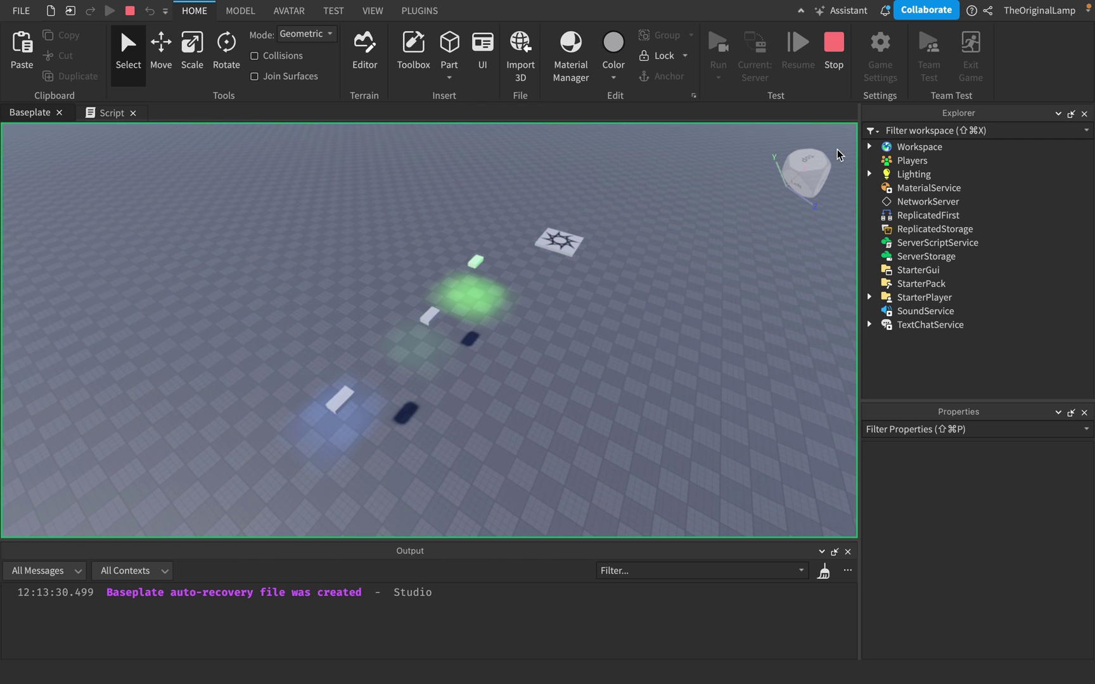
click(834, 43)
Step: Close the Script and delete all three light Parts from the Workspace
click(126, 114)
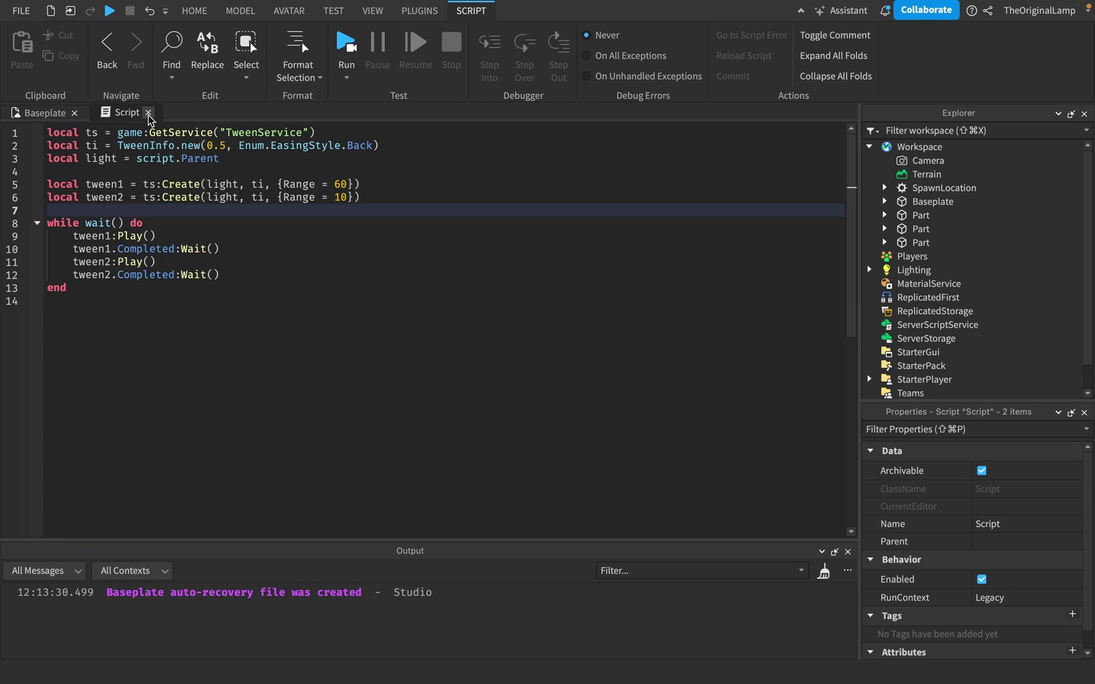
click(148, 113)
click(921, 216)
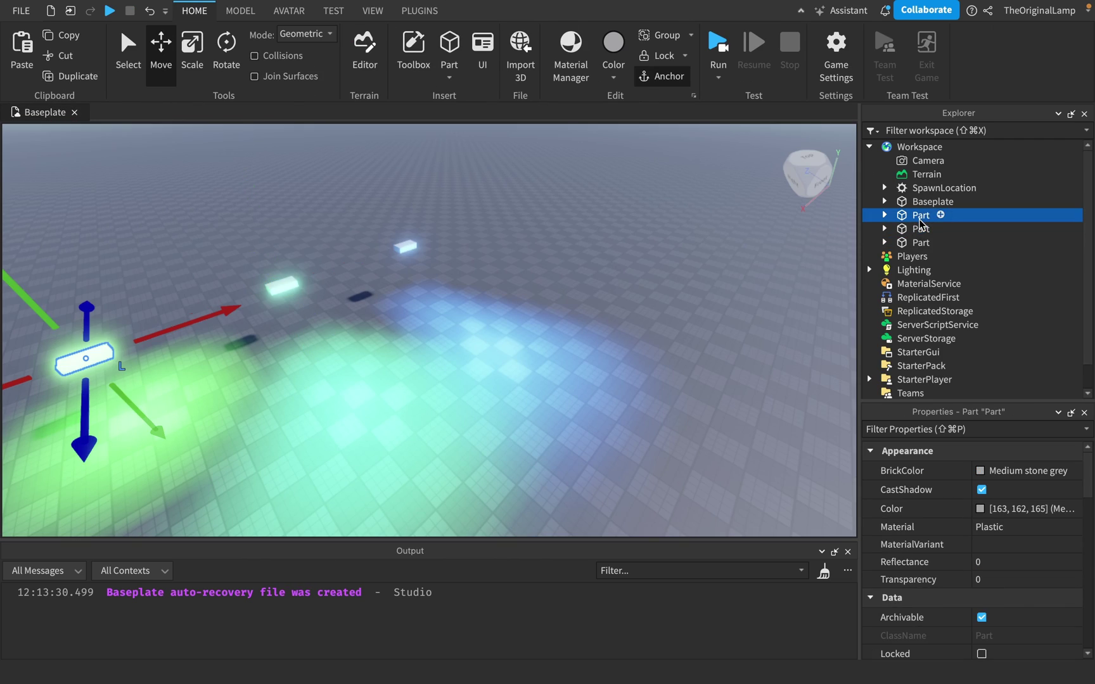
shift+click(921, 243)
key(Delete)
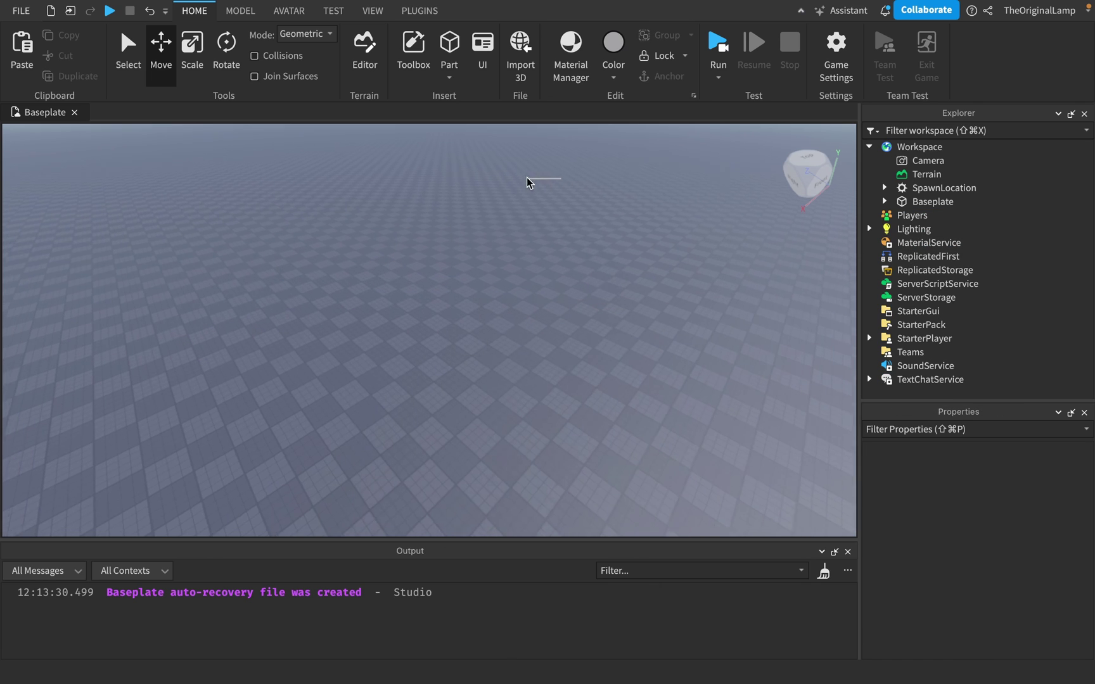
click(869, 229)
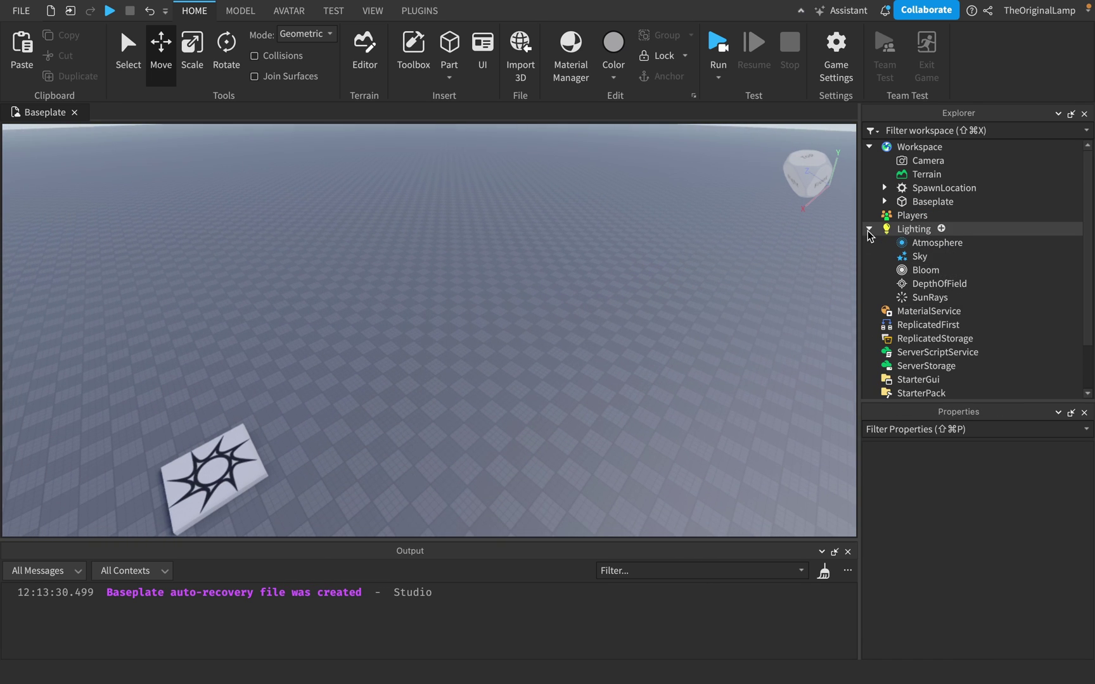
click(869, 230)
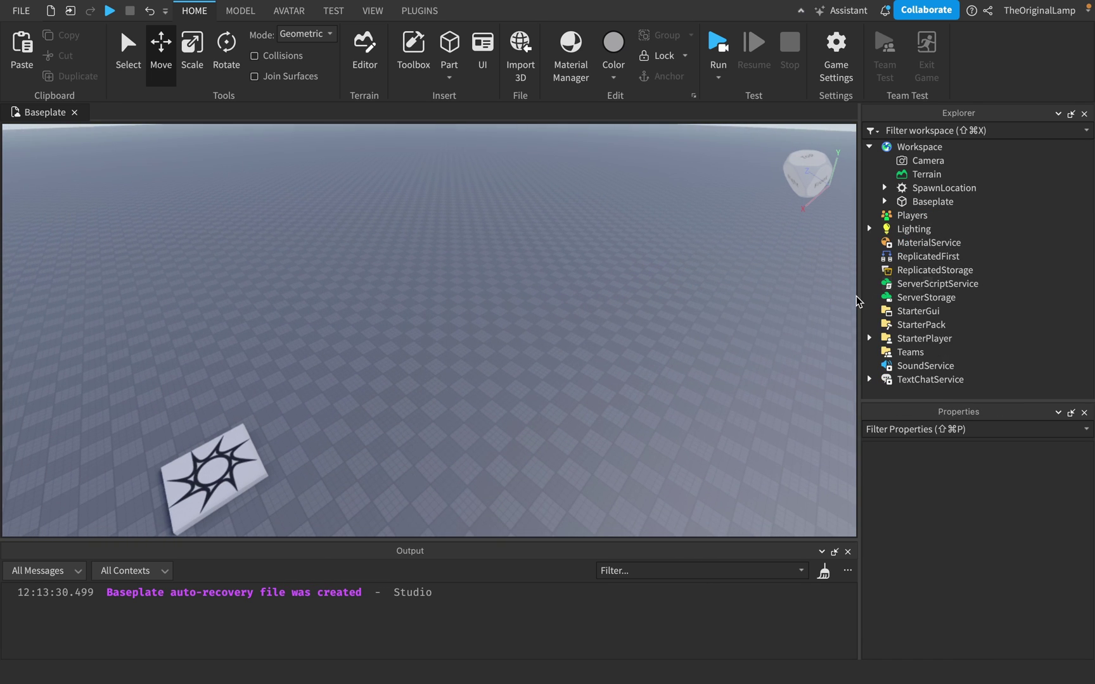
click(868, 339)
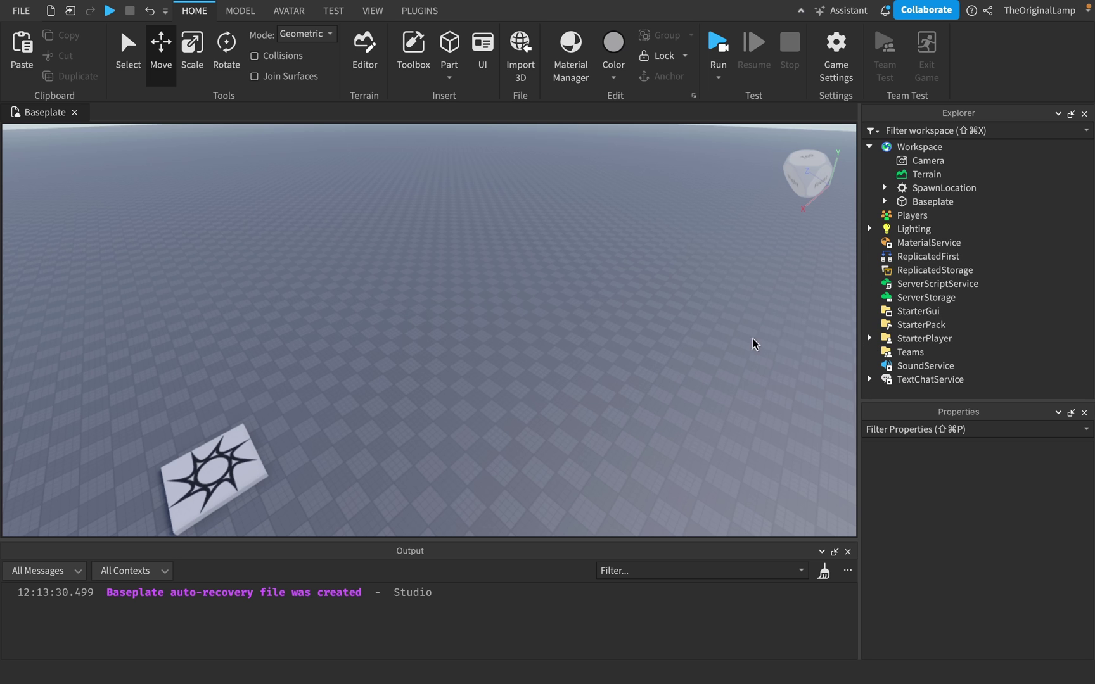